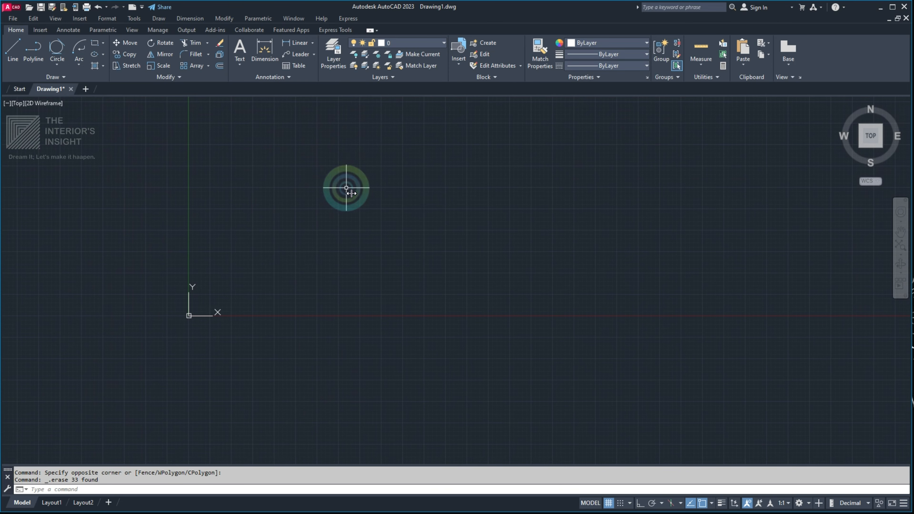
pyautogui.scroll(4, 214, 297)
pyautogui.moveTo(212, 282); pyautogui.dragTo(262, 254, button='middle')
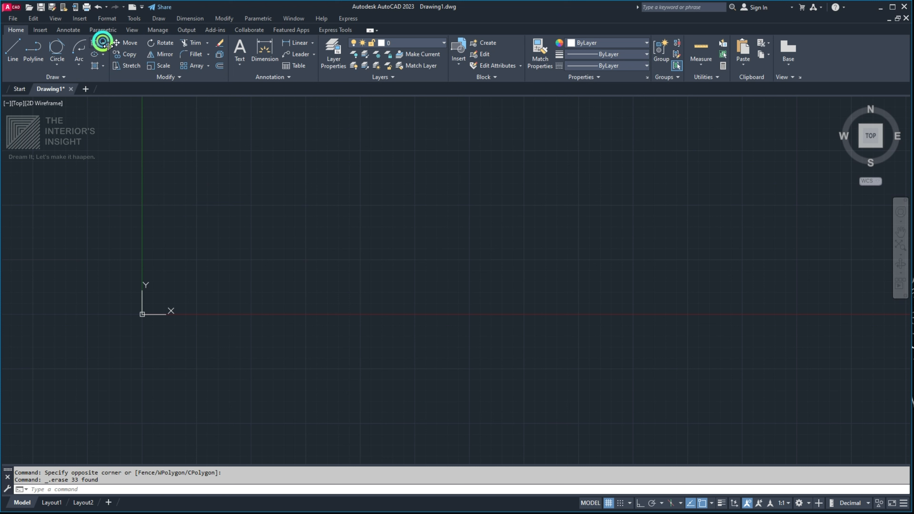
pyautogui.click(105, 44)
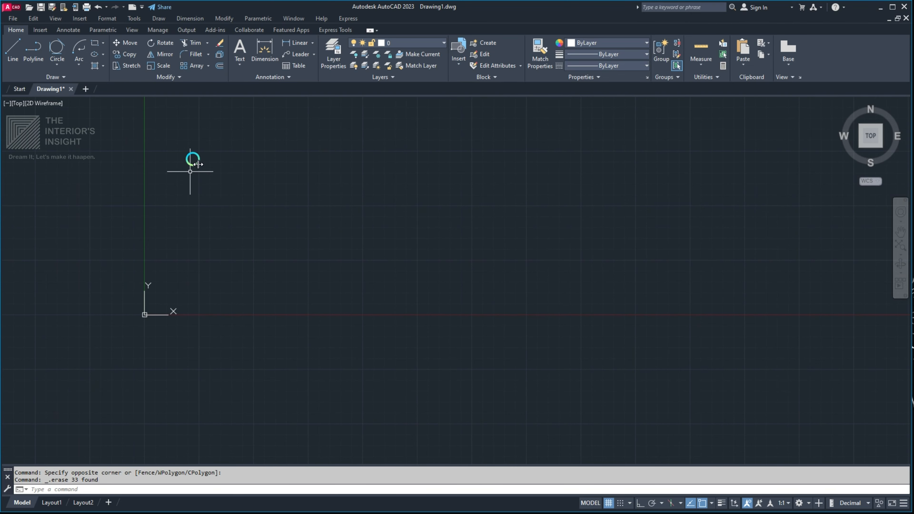
# - Draw a freehand upright rectangle above the X axis and to the right of the origin
pyautogui.click(159, 19)
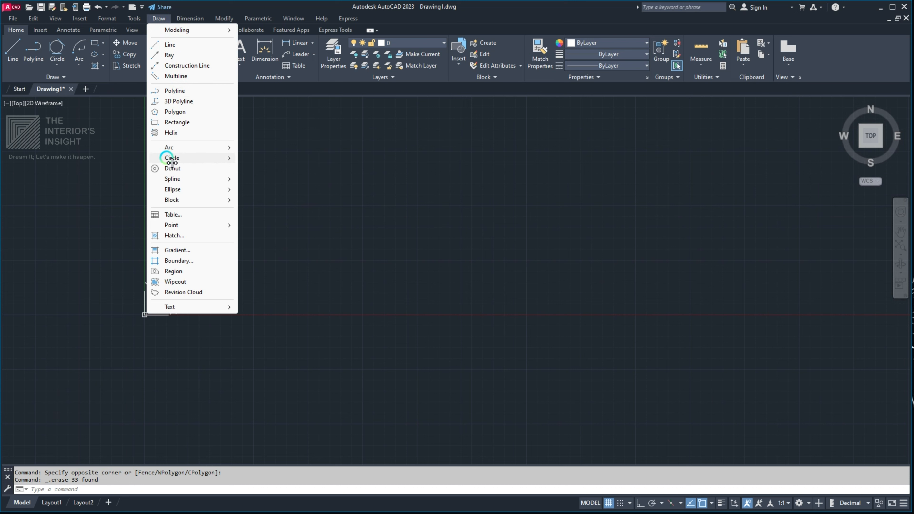
pyautogui.moveTo(171, 162)
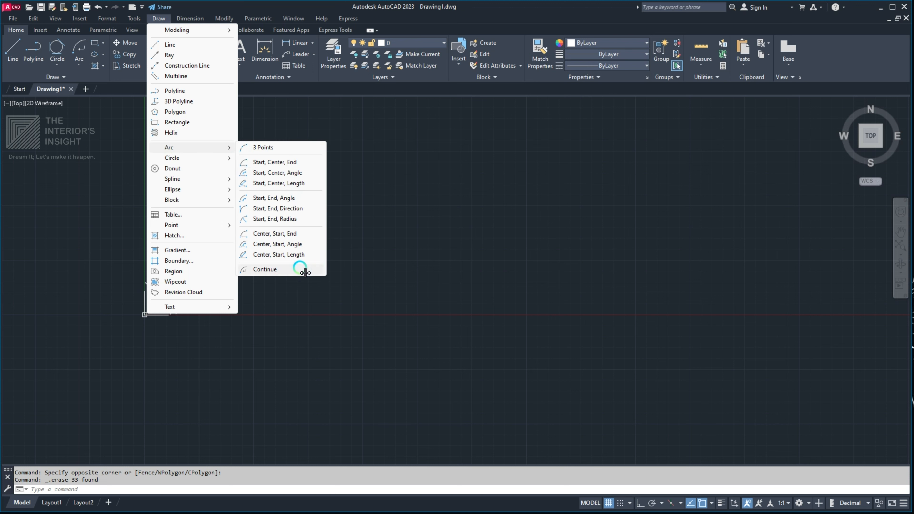
pyautogui.click(188, 122)
pyautogui.click(288, 149)
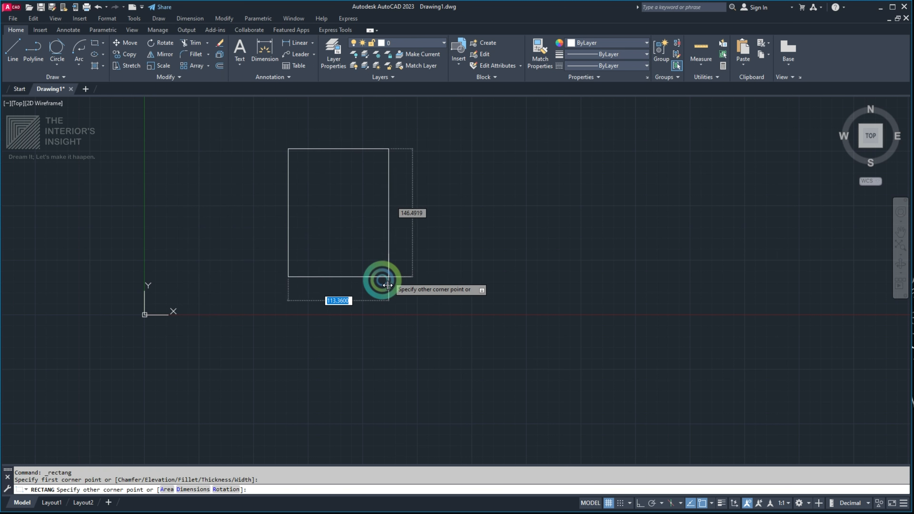
pyautogui.click(402, 289)
# - Erase the rectangle from the drawing
pyautogui.moveTo(413, 224); pyautogui.dragTo(273, 278, button='middle')
pyautogui.click(378, 139)
pyautogui.click(99, 354)
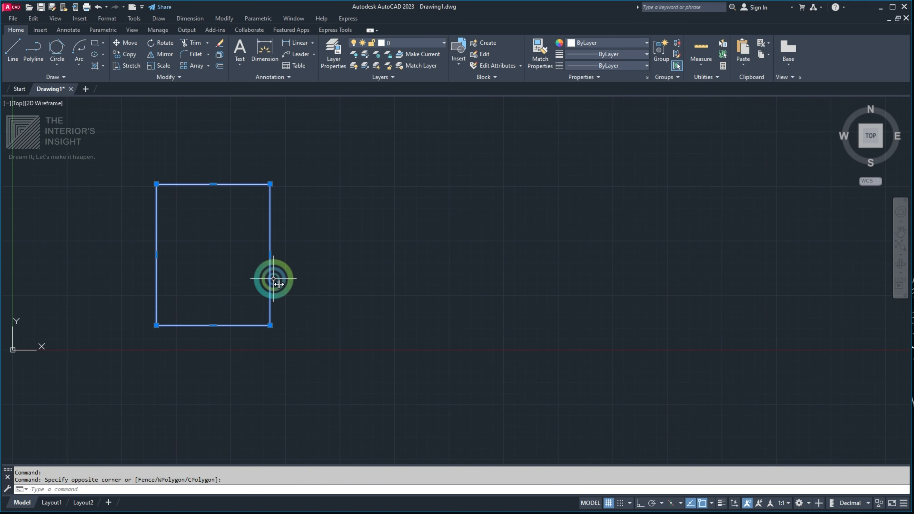
pyautogui.press('Delete')
pyautogui.moveTo(190, 224); pyautogui.dragTo(272, 225, button='middle')
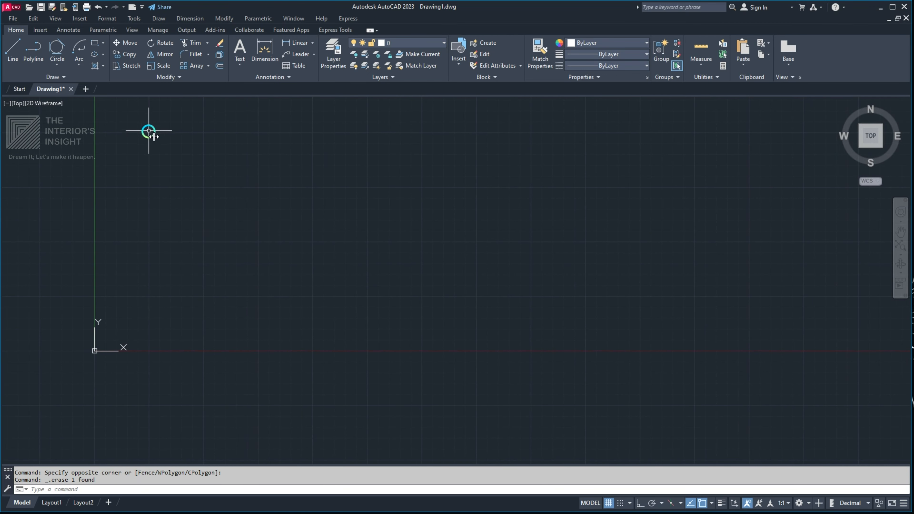
# - Draw a freehand three-point arc curving upward to the right of the origin
pyautogui.moveTo(171, 191); pyautogui.dragTo(234, 206, button='middle')
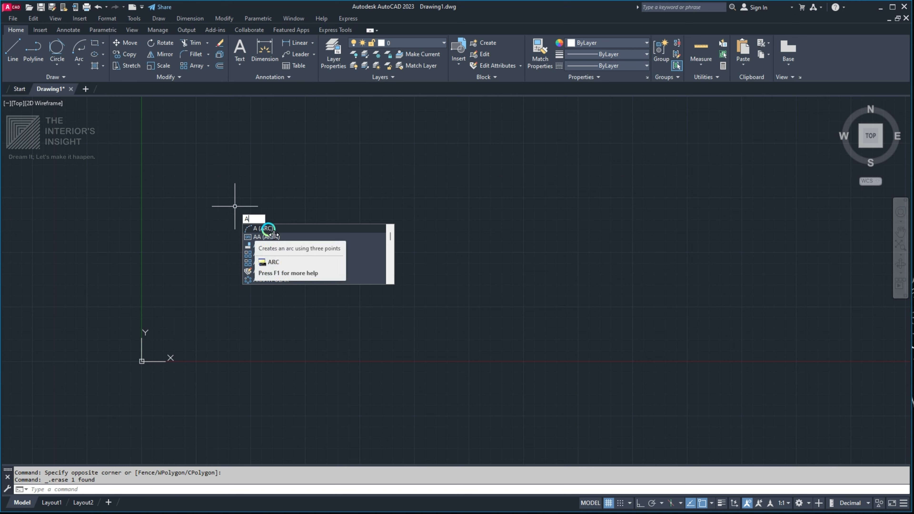
pyautogui.click(265, 228)
pyautogui.click(262, 256)
pyautogui.click(441, 245)
pyautogui.click(480, 309)
# - Erase the arc from the drawing
pyautogui.click(464, 284)
pyautogui.click(179, 296)
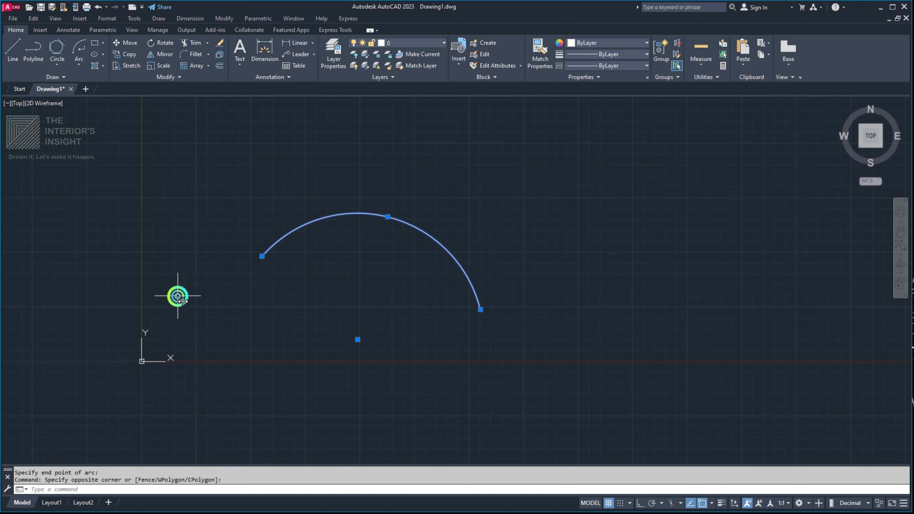
pyautogui.moveTo(323, 344); pyautogui.dragTo(244, 342, button='middle')
pyautogui.press('Return')
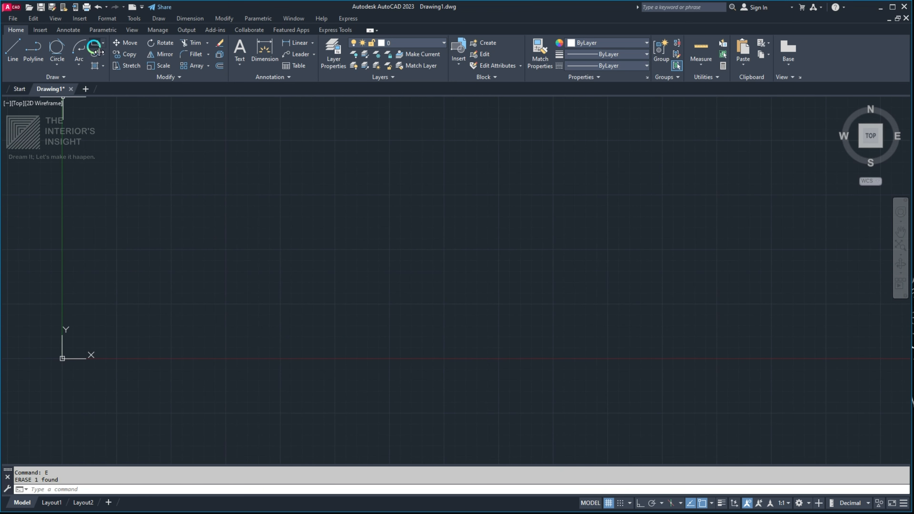
# - Draw a freehand rectangle near the origin using the REC command alias
pyautogui.moveTo(178, 209); pyautogui.dragTo(190, 208, button='middle')
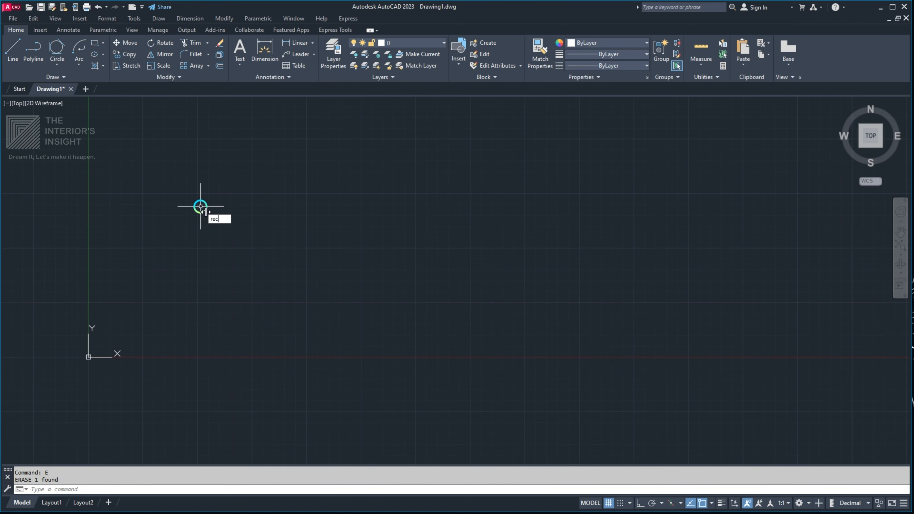
pyautogui.write('REC')
pyautogui.press('Return')
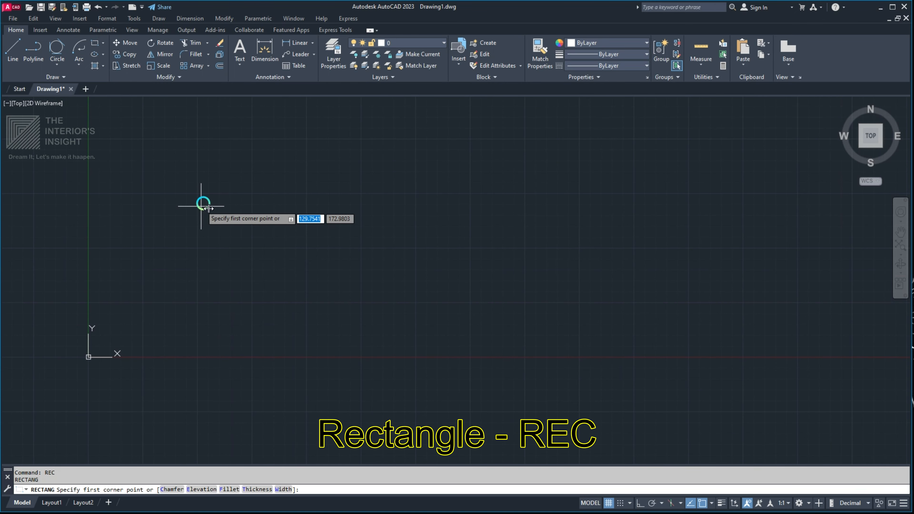
pyautogui.click(194, 150)
pyautogui.moveTo(259, 245); pyautogui.dragTo(200, 297, button='middle')
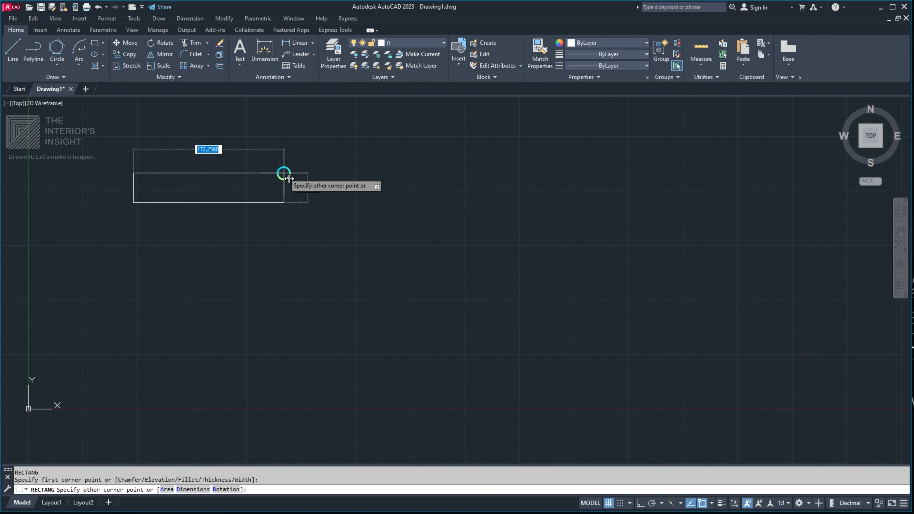
pyautogui.click(417, 329)
# - Repeat the Rectangle command and draw a larger upright rectangle to the right of the first one
pyautogui.moveTo(445, 277); pyautogui.dragTo(258, 254, button='middle')
pyautogui.scroll(-4, 298, 230)
pyautogui.press('Return')
pyautogui.click(326, 177)
pyautogui.click(465, 338)
# - Draw a third rectangle about 494 by 388 units to the right of the upright one
pyautogui.moveTo(408, 253); pyautogui.dragTo(162, 253, button='middle')
pyautogui.press('Return')
pyautogui.click(265, 131)
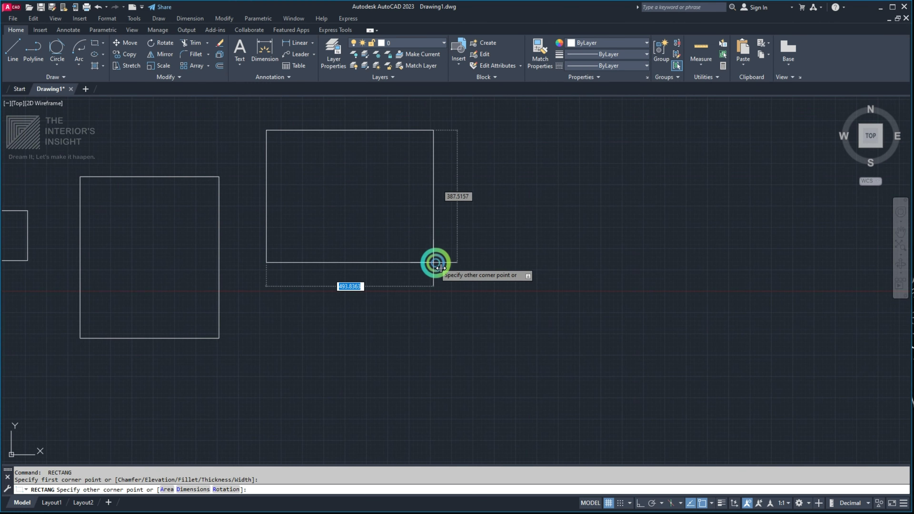
pyautogui.click(436, 262)
# - Draw a fourth, larger upright rectangle to the right of the other three, crossing the X axis
pyautogui.scroll(1, 345, 230)
pyautogui.moveTo(345, 230)
pyautogui.mouseDown(button='middle')
pyautogui.moveTo(264, 253)
pyautogui.moveTo(253, 268)
pyautogui.mouseUp(button='middle')
pyautogui.scroll(-2, 252, 268)
pyautogui.press('Return')
pyautogui.click(400, 210)
pyautogui.click(533, 363)
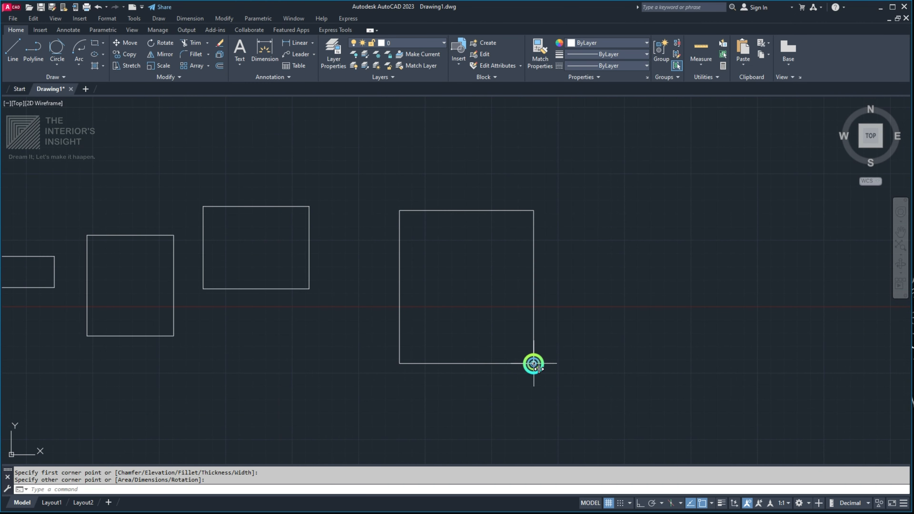
# - Draw a much larger horizontal rectangle above the row of four small rectangles, spanning the Y axis
pyautogui.moveTo(141, 251); pyautogui.dragTo(300, 251, button='middle')
pyautogui.scroll(-3, 292, 286)
pyautogui.press('Return')
pyautogui.click(316, 166)
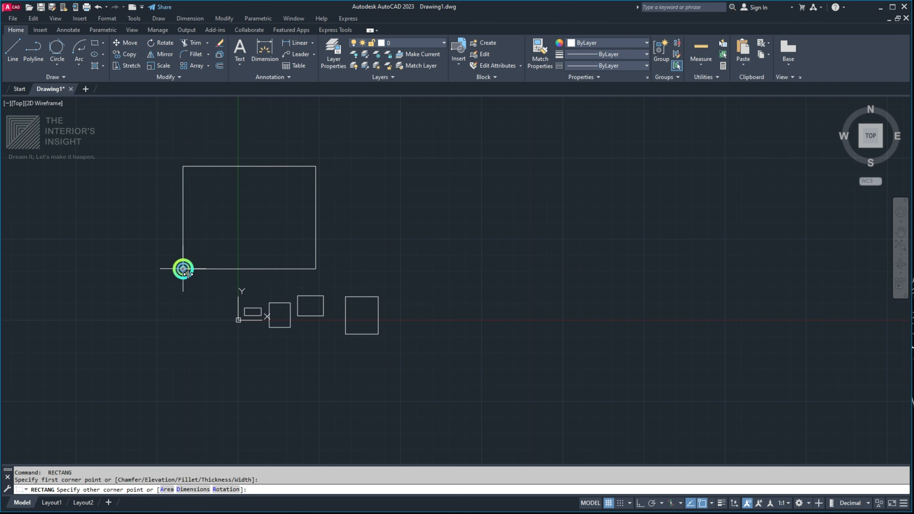
pyautogui.click(183, 268)
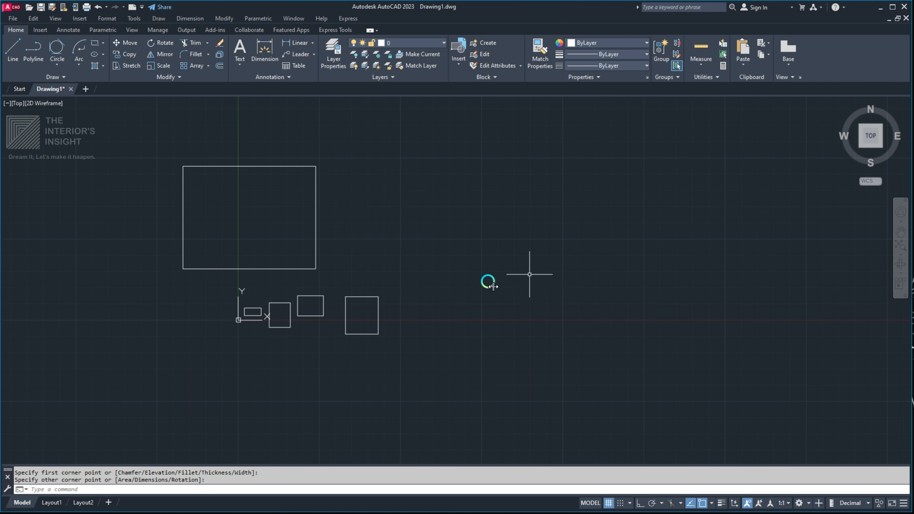
# - Draw another large rectangle above the X axis, to the right of the big horizontal one
pyautogui.moveTo(529, 275); pyautogui.dragTo(411, 298, button='middle')
pyautogui.press('Return')
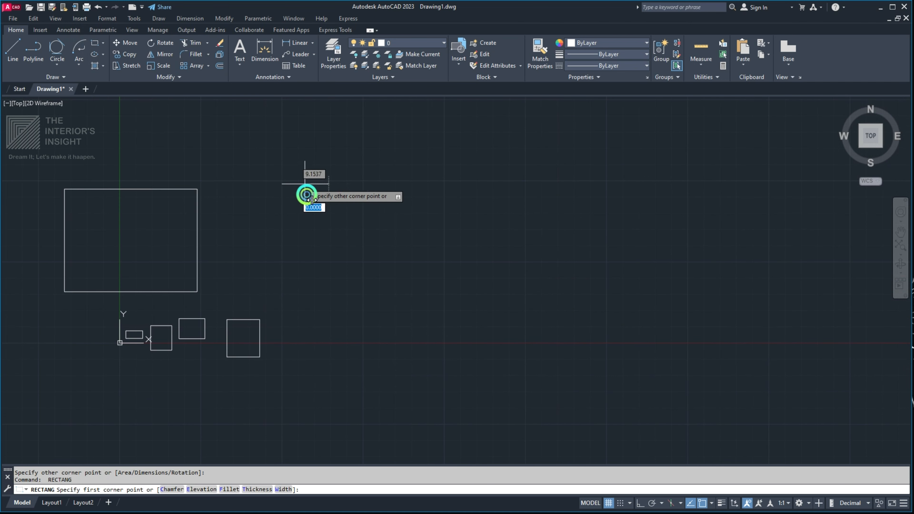
pyautogui.click(305, 183)
pyautogui.moveTo(455, 295); pyautogui.dragTo(442, 289, button='middle')
pyautogui.click(423, 279)
# - Draw a small upright rectangle in the gap between the two large rectangles
pyautogui.scroll(2, 256, 258)
pyautogui.moveTo(256, 259); pyautogui.dragTo(364, 287, button='middle')
pyautogui.press('Return')
pyautogui.click(366, 192)
pyautogui.click(329, 269)
# - Repeat the Rectangle command once more and draw one further freehand horizontal rectangle
pyautogui.press('Return')
pyautogui.scroll(-2, 467, 237)
pyautogui.scroll(2, 344, 261)
pyautogui.moveTo(468, 239)
pyautogui.mouseDown(button='middle')
pyautogui.moveTo(386, 257)
pyautogui.moveTo(431, 245)
pyautogui.moveTo(386, 272)
pyautogui.mouseUp(button='middle')
pyautogui.scroll(-1, 491, 219)
pyautogui.scroll(-2, 492, 218)
pyautogui.click(553, 136)
pyautogui.click(264, 360)
# - Select all the rectangles with a crossing window and erase them
pyautogui.click(582, 118)
pyautogui.click(119, 454)
pyautogui.moveTo(311, 347)
pyautogui.mouseDown(button='middle')
pyautogui.moveTo(382, 332)
pyautogui.moveTo(328, 262)
pyautogui.mouseUp(button='middle')
pyautogui.write('E')
pyautogui.press('space')
# - Draw a nearly square rectangle above the X axis, to the right of the origin
pyautogui.scroll(-1, 346, 341)
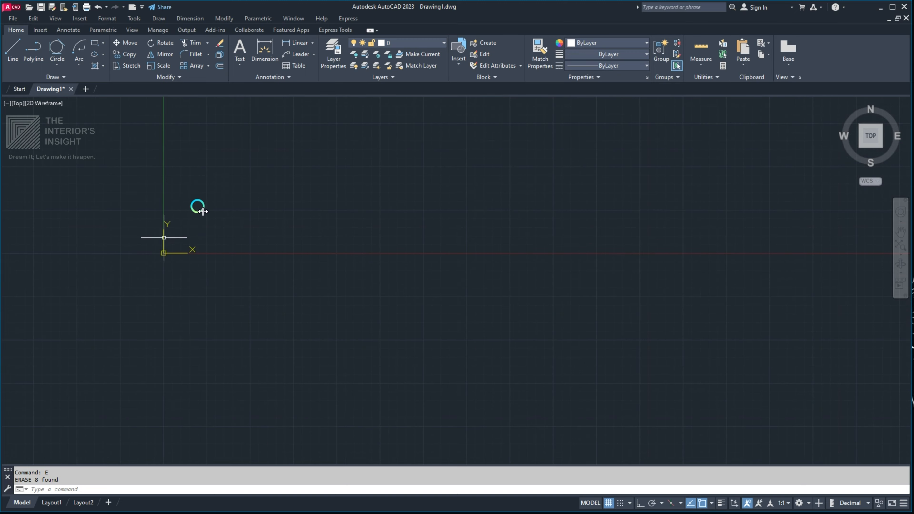
pyautogui.click(101, 46)
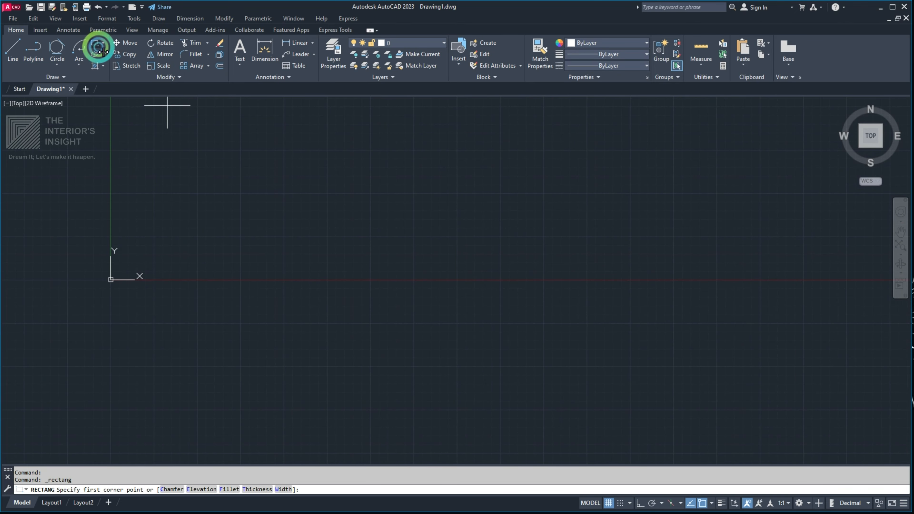
pyautogui.click(230, 148)
pyautogui.click(323, 245)
# - Draw a second, slightly larger rectangle to the right of the nearly square one
pyautogui.moveTo(320, 245); pyautogui.dragTo(225, 271, button='middle')
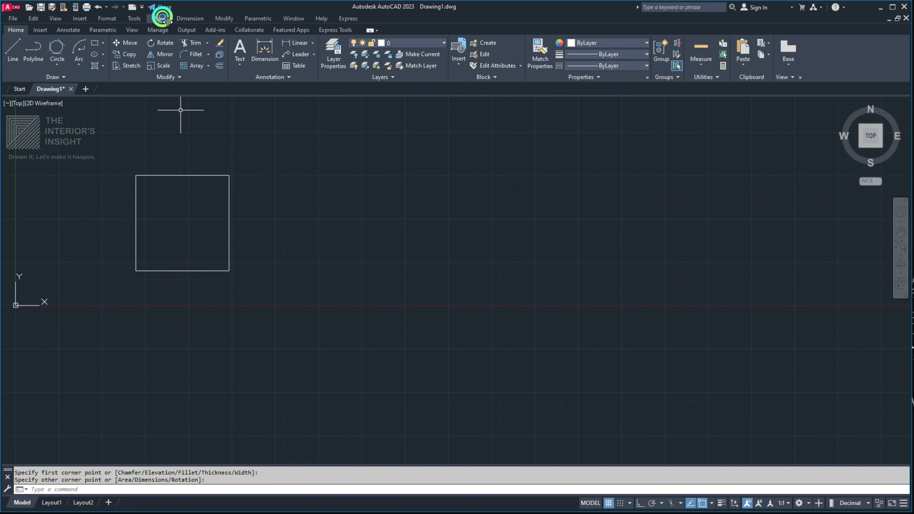
pyautogui.click(158, 18)
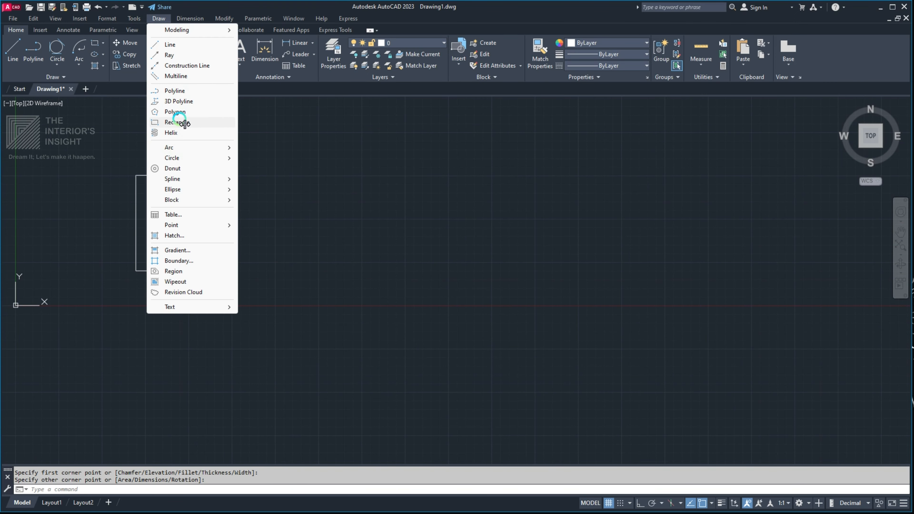
pyautogui.click(176, 122)
pyautogui.click(314, 166)
pyautogui.click(421, 268)
# - Draw a third and largest rectangle at the end of the row using the REC alias
pyautogui.moveTo(419, 230); pyautogui.dragTo(289, 253, button='middle')
pyautogui.write('re')
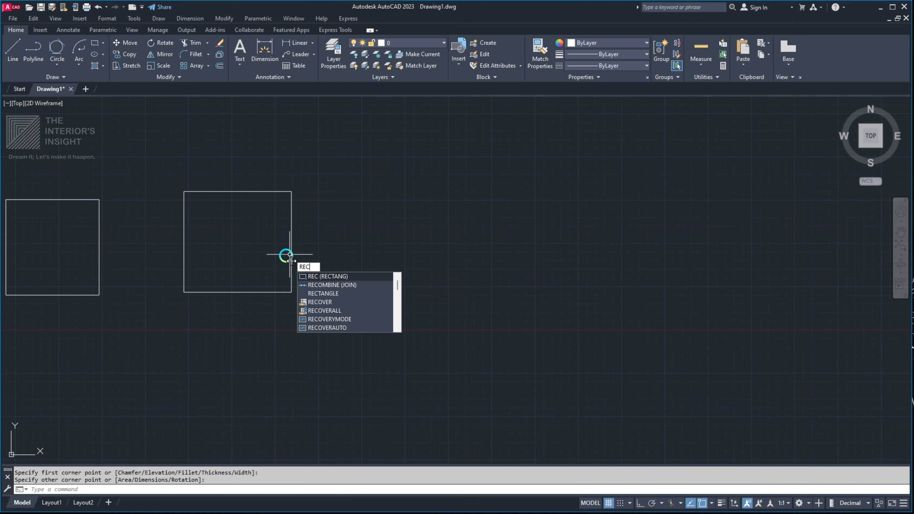
pyautogui.click(326, 276)
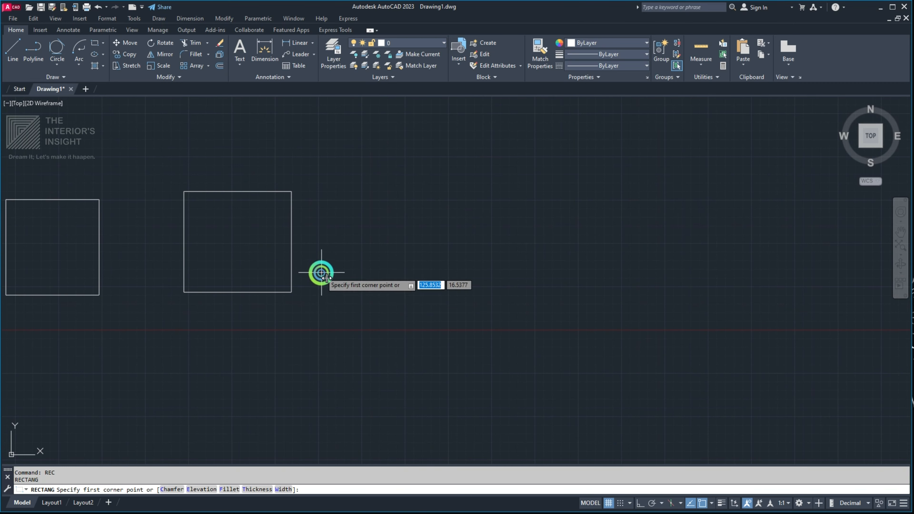
pyautogui.click(354, 166)
pyautogui.click(502, 304)
# - Select the three rectangles in the row with a crossing window and erase them
pyautogui.scroll(2, 318, 205)
pyautogui.moveTo(317, 205); pyautogui.dragTo(313, 235, button='middle')
pyautogui.scroll(-3, 366, 232)
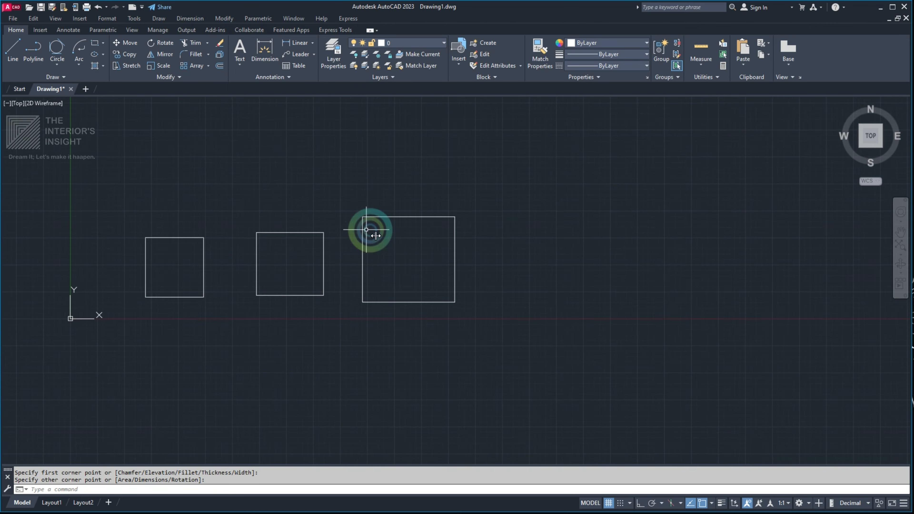
pyautogui.moveTo(388, 220)
pyautogui.mouseDown(button='middle')
pyautogui.moveTo(335, 225)
pyautogui.moveTo(386, 213)
pyautogui.mouseUp(button='middle')
pyautogui.click(468, 166)
pyautogui.click(141, 331)
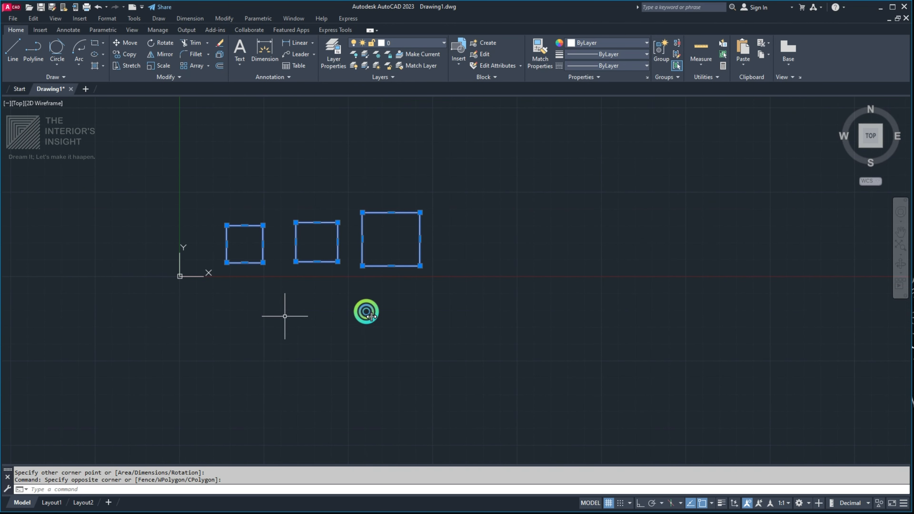
pyautogui.moveTo(373, 310); pyautogui.dragTo(283, 326, button='middle')
pyautogui.moveTo(394, 292); pyautogui.dragTo(445, 291, button='middle')
pyautogui.press('Delete')
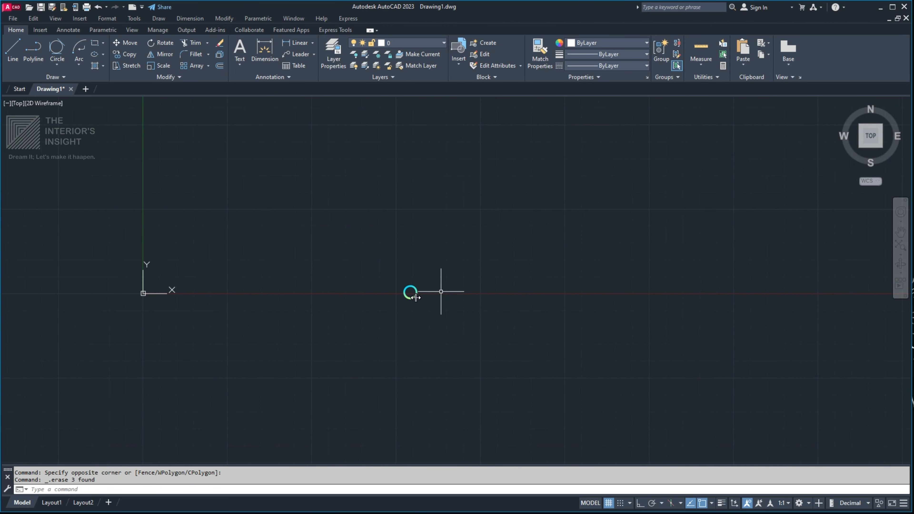
# - Draw a horizontal rectangle about 32 by 16 units with the REC command, spanning the Y axis
pyautogui.moveTo(298, 165); pyautogui.dragTo(339, 231, button='middle')
pyautogui.scroll(-3, 326, 304)
pyautogui.moveTo(398, 248); pyautogui.dragTo(316, 217, button='middle')
pyautogui.write('rec')
pyautogui.press('Return')
pyautogui.click(168, 155)
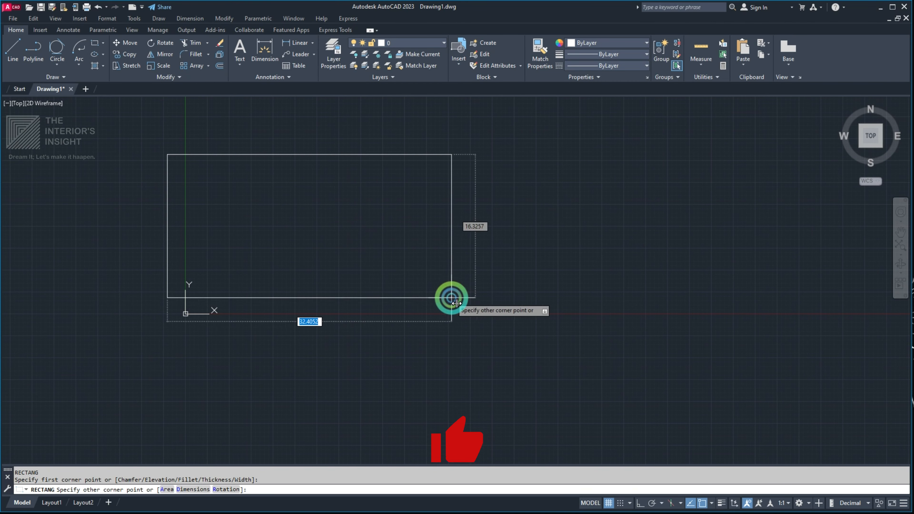
pyautogui.click(452, 298)
# - Select the rectangle with a crossing window to inspect it as an object, and clear the selection
pyautogui.moveTo(456, 227); pyautogui.dragTo(278, 263, button='middle')
pyautogui.scroll(2, 278, 263)
pyautogui.moveTo(110, 253); pyautogui.dragTo(359, 240, button='middle')
pyautogui.click(435, 132)
pyautogui.click(276, 224)
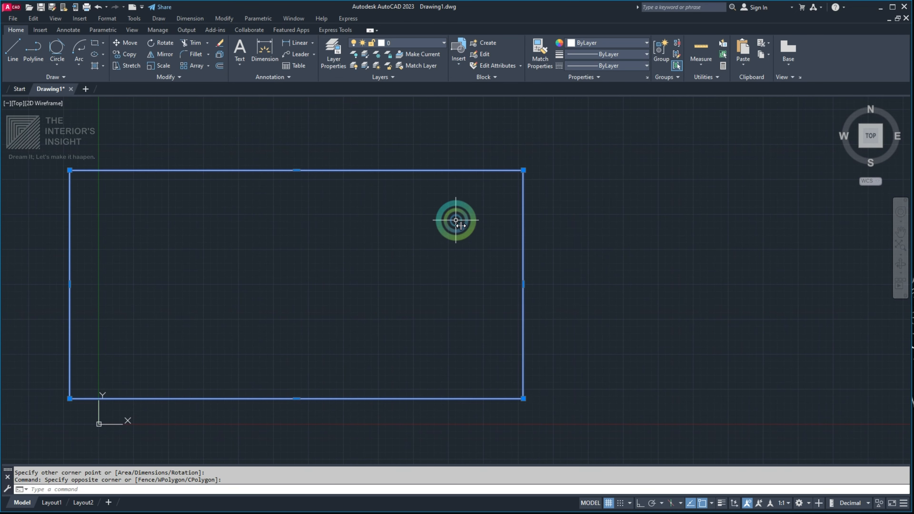
pyautogui.press('Escape')
pyautogui.scroll(-2, 129, 225)
pyautogui.moveTo(121, 241); pyautogui.dragTo(213, 235, button='middle')
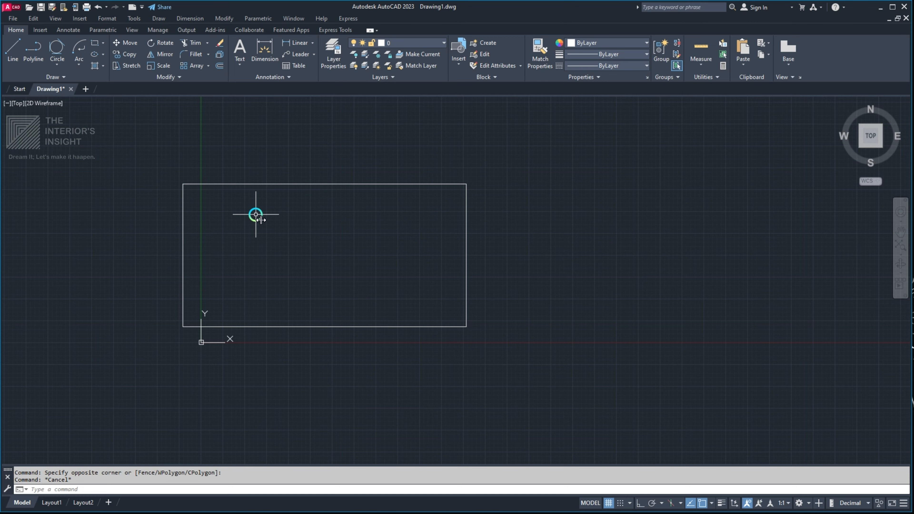
# - Select the horizontal rectangle with a crossing window and erase it
pyautogui.moveTo(389, 227); pyautogui.dragTo(247, 238, button='middle')
pyautogui.click(415, 144)
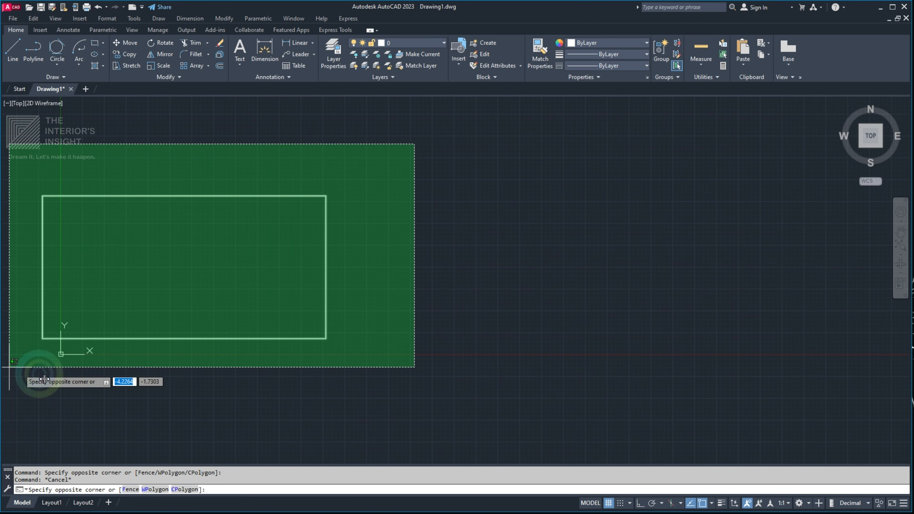
pyautogui.moveTo(10, 368); pyautogui.dragTo(126, 379, button='middle')
pyautogui.click(126, 379)
pyautogui.write('e')
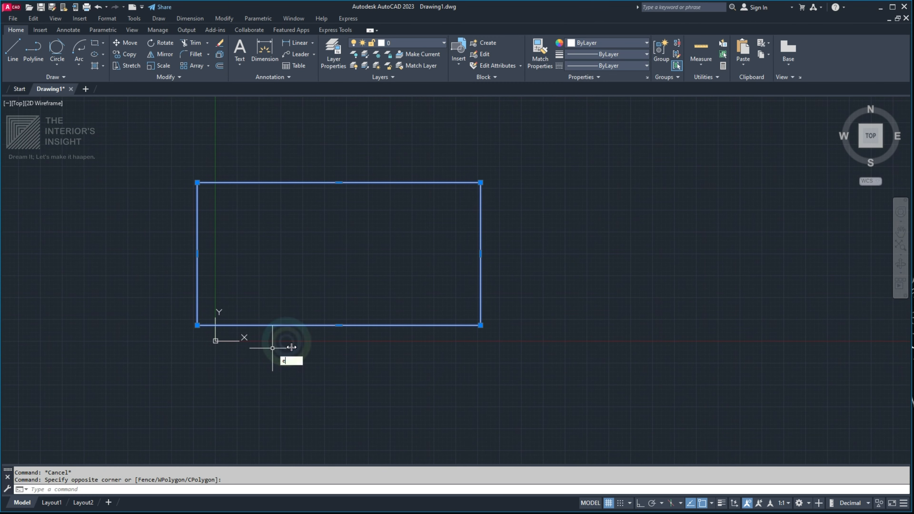
pyautogui.press('Return')
# - Draw a closed rectangular outline about 19 units wide from four separate lines with the Line command, with Ortho mode on
pyautogui.write('l')
pyautogui.press('Return')
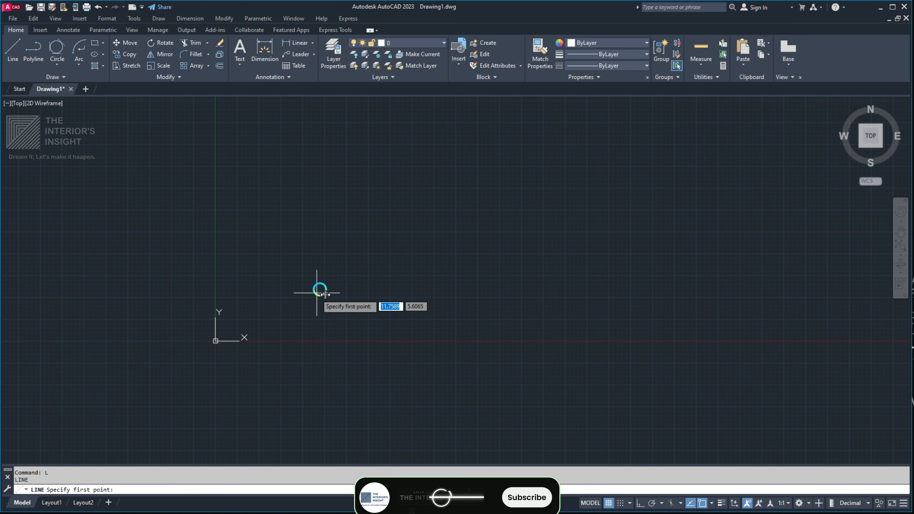
pyautogui.click(298, 209)
pyautogui.press('F8')
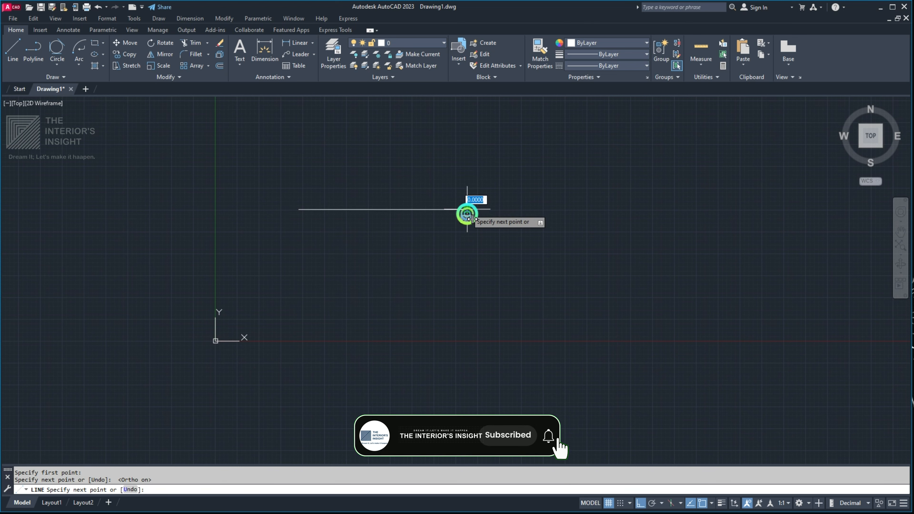
pyautogui.click(467, 209)
pyautogui.click(467, 339)
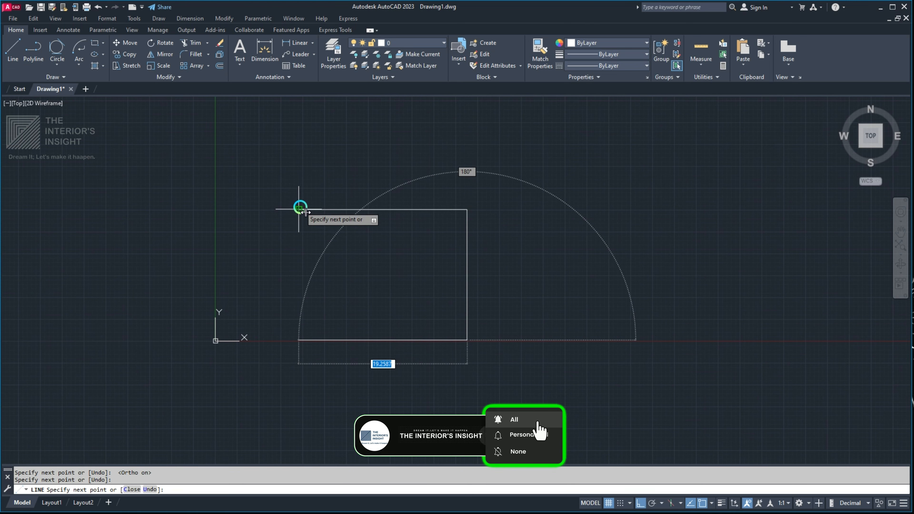
pyautogui.click(299, 303)
pyautogui.click(299, 209)
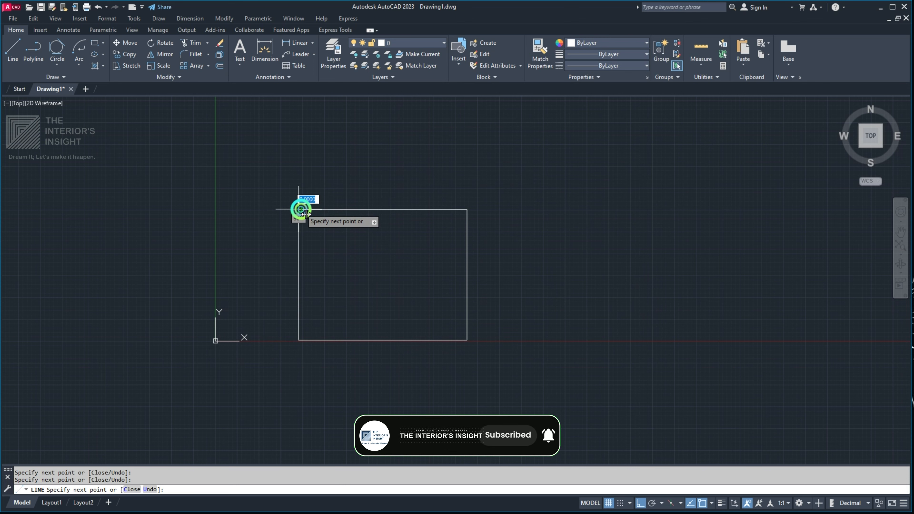
pyautogui.press('Return')
# - Draw a rectangle with the REC command to the right of the line outline, roughly matching its height
pyautogui.moveTo(402, 248); pyautogui.dragTo(361, 262, button='middle')
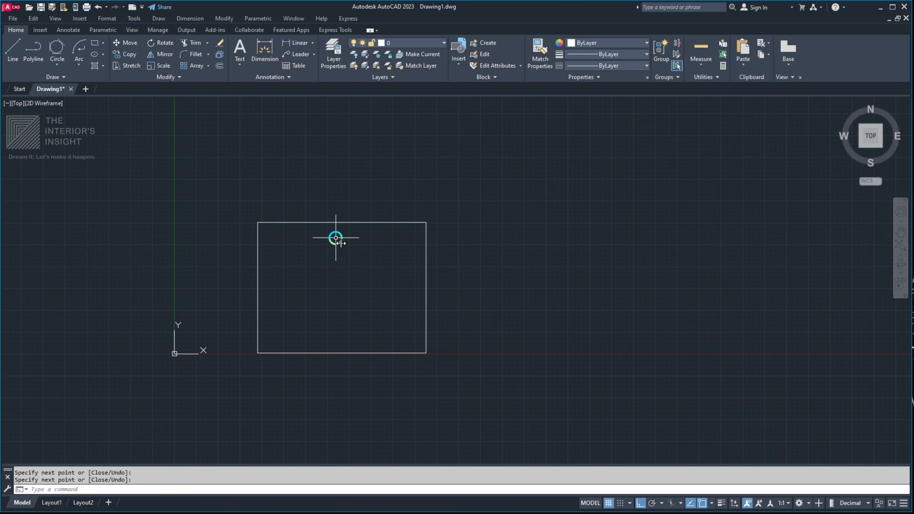
pyautogui.write('rec')
pyautogui.press('Return')
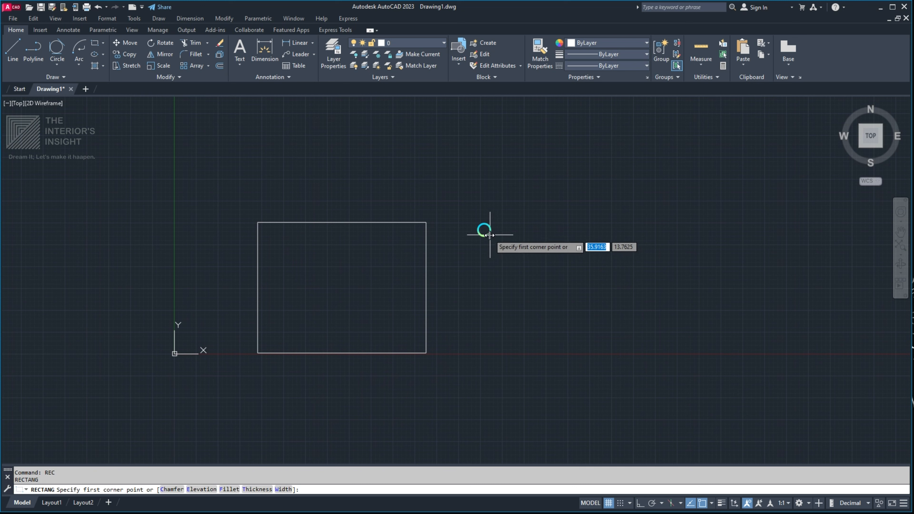
pyautogui.click(454, 224)
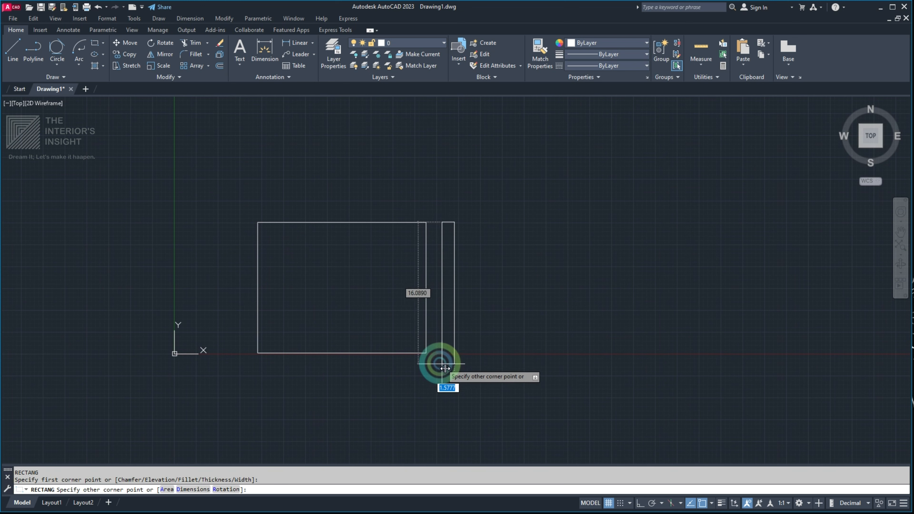
pyautogui.click(576, 354)
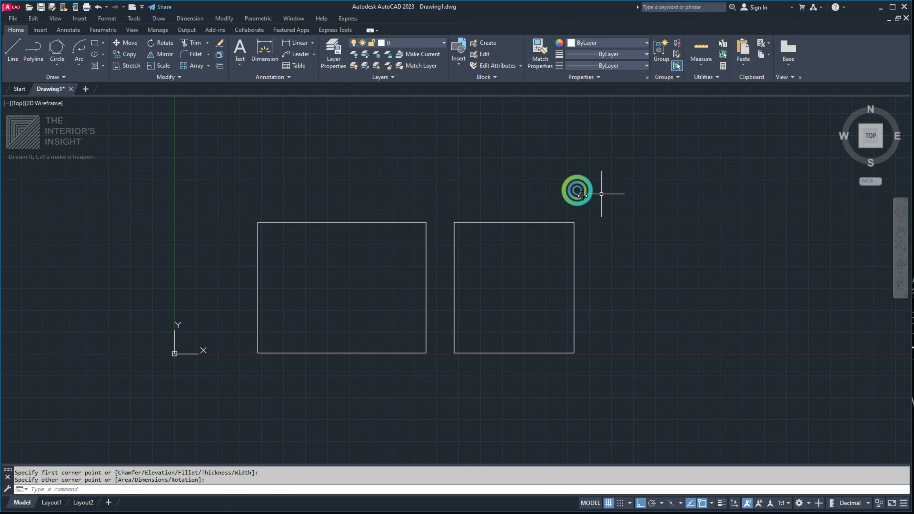
# - Select the REC rectangle with a crossing window to compare it with the outline made of lines, and clear the selection
pyautogui.moveTo(582, 189); pyautogui.dragTo(442, 178, button='middle')
pyautogui.scroll(-3, 363, 221)
pyautogui.scroll(5, 363, 229)
pyautogui.click(512, 162)
pyautogui.click(526, 193)
pyautogui.scroll(4, 467, 210)
pyautogui.scroll(-4, 497, 147)
pyautogui.click(501, 140)
pyautogui.click(440, 204)
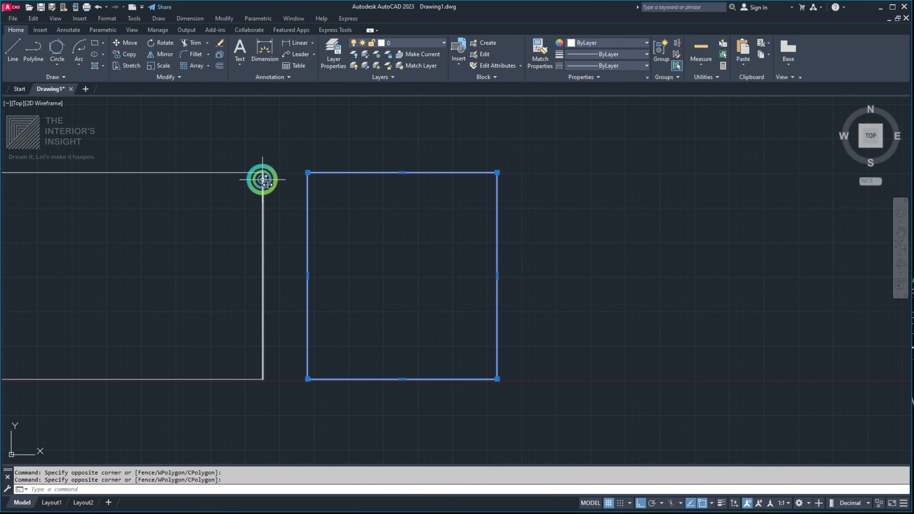
pyautogui.click(340, 191)
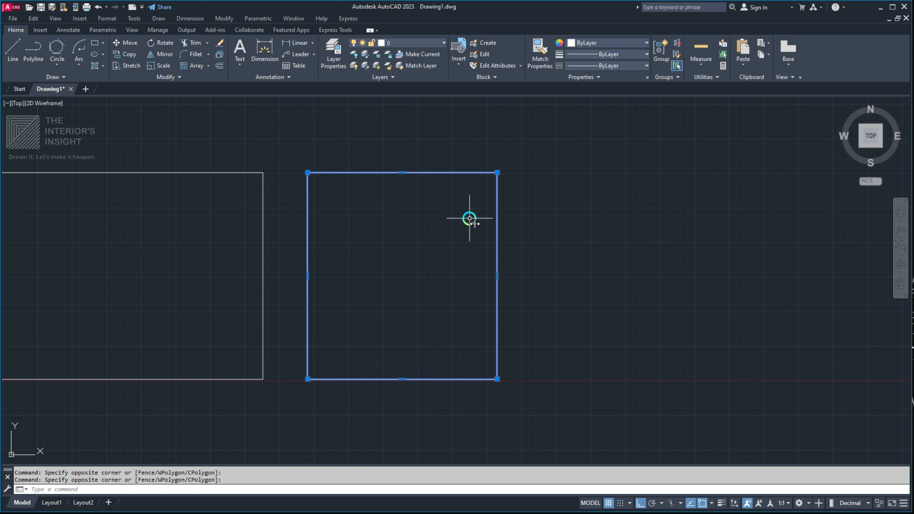
pyautogui.moveTo(358, 224); pyautogui.dragTo(403, 222, button='middle')
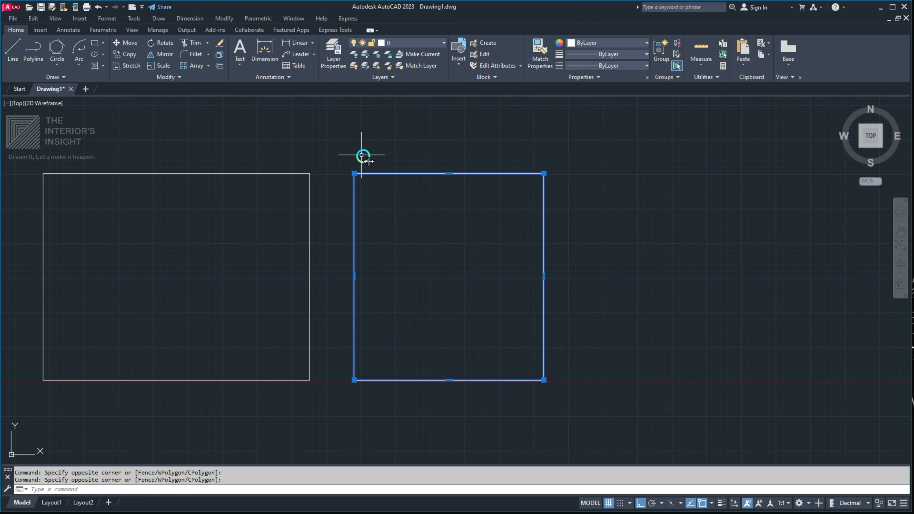
pyautogui.moveTo(471, 154); pyautogui.dragTo(318, 222, button='middle')
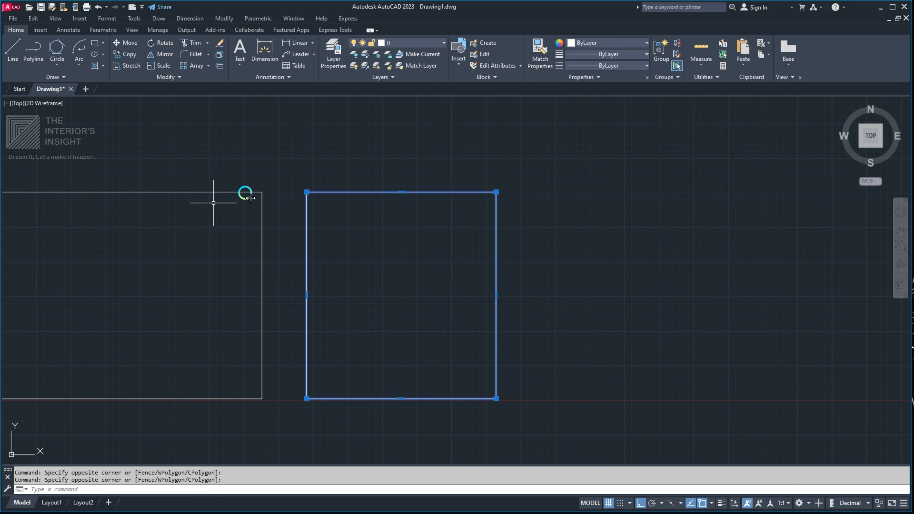
pyautogui.scroll(-2, 245, 195)
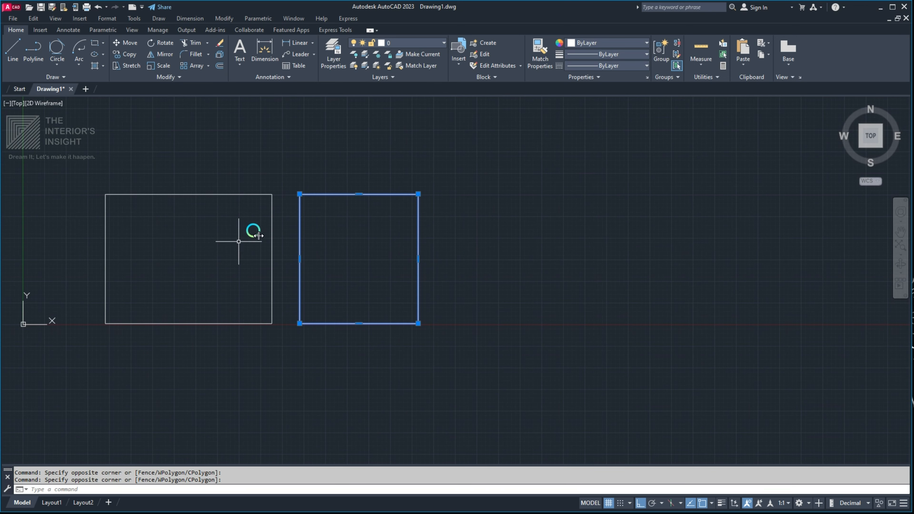
pyautogui.moveTo(258, 213); pyautogui.dragTo(335, 214, button='middle')
pyautogui.press('Escape')
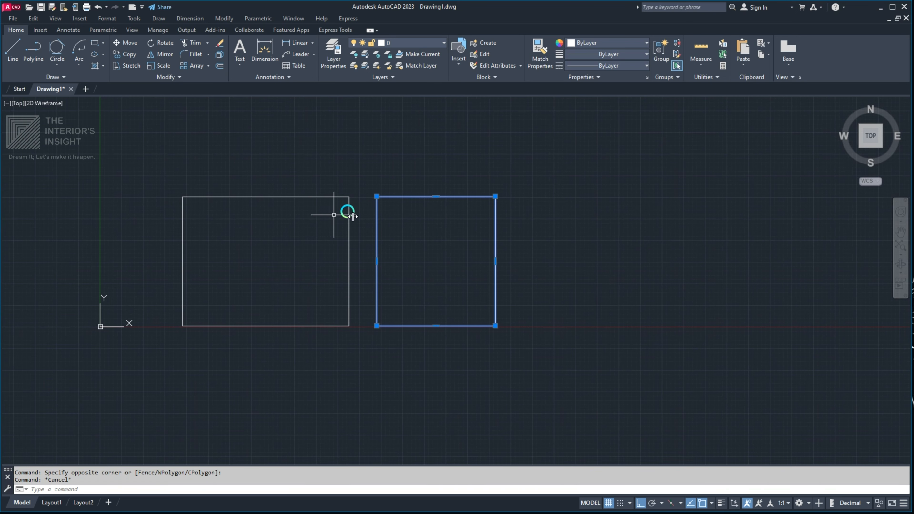
# - Select the line outline and the rectangle together with a crossing window and erase them
pyautogui.scroll(-2, 446, 199)
pyautogui.scroll(2, 344, 218)
pyautogui.moveTo(445, 200); pyautogui.dragTo(224, 215, button='middle')
pyautogui.scroll(-2, 335, 216)
pyautogui.moveTo(333, 215); pyautogui.dragTo(392, 204, button='middle')
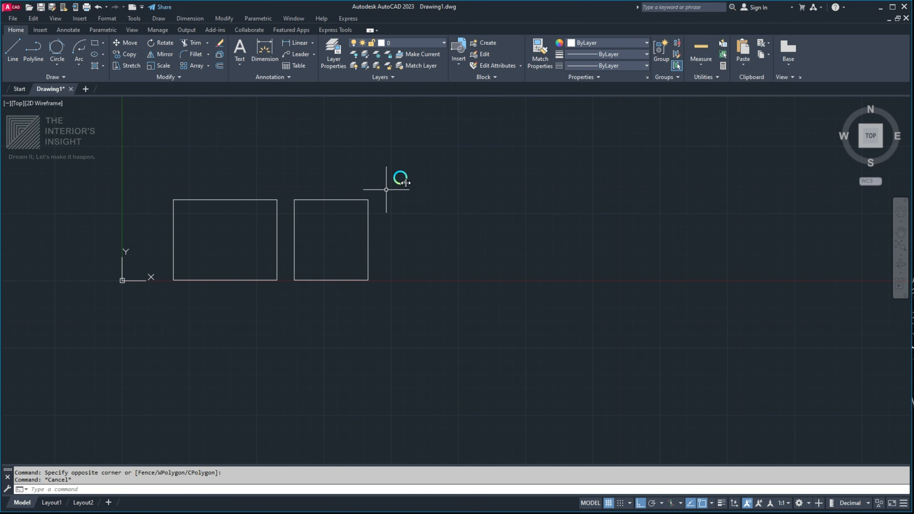
pyautogui.click(401, 175)
pyautogui.click(123, 352)
pyautogui.moveTo(223, 351); pyautogui.dragTo(310, 337, button='middle')
pyautogui.write('e')
pyautogui.press('space')
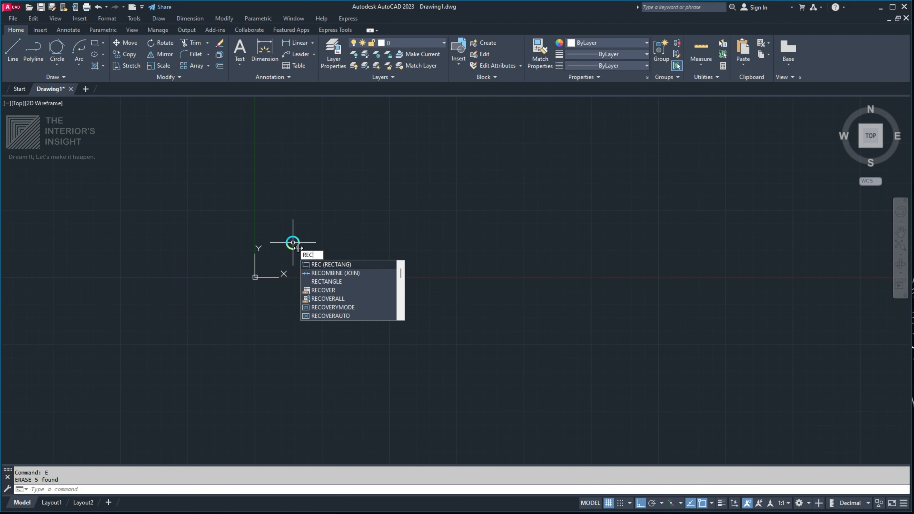
# - Start a rectangle with the REC command and place its first corner above the X axis, right of the Y axis
pyautogui.press('Return')
pyautogui.scroll(4, 305, 227)
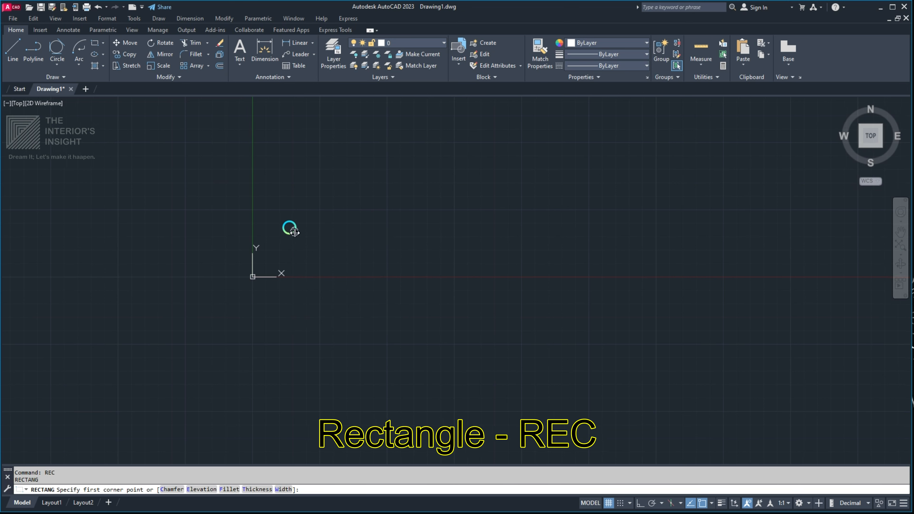
pyautogui.click(202, 170)
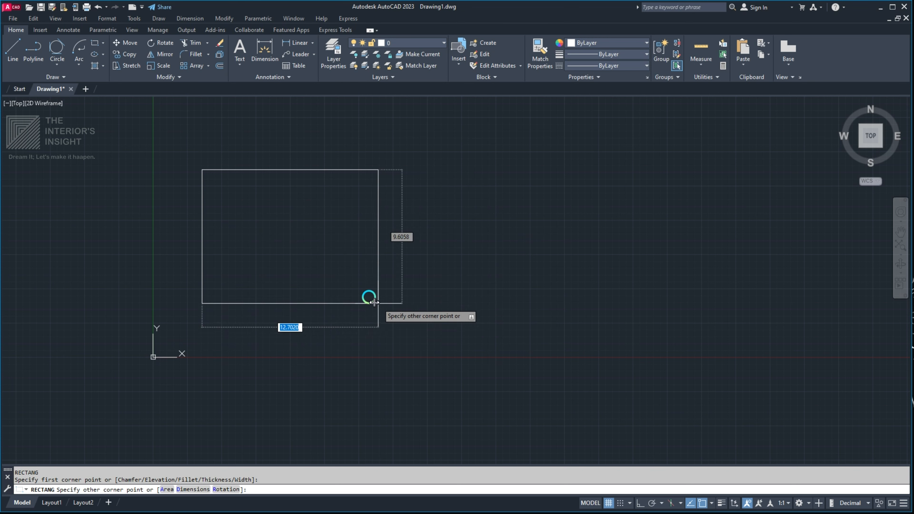
pyautogui.moveTo(375, 290)
pyautogui.mouseDown(button='middle')
pyautogui.moveTo(417, 260)
pyautogui.moveTo(372, 356)
pyautogui.mouseUp(button='middle')
pyautogui.scroll(2, 378, 352)
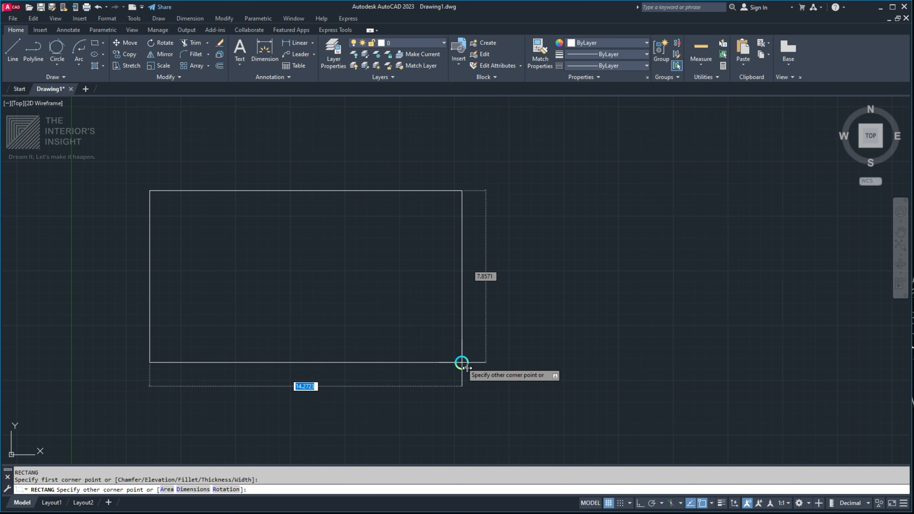
pyautogui.moveTo(462, 362)
pyautogui.mouseDown(button='middle')
pyautogui.moveTo(435, 239)
pyautogui.moveTo(451, 312)
pyautogui.mouseUp(button='middle')
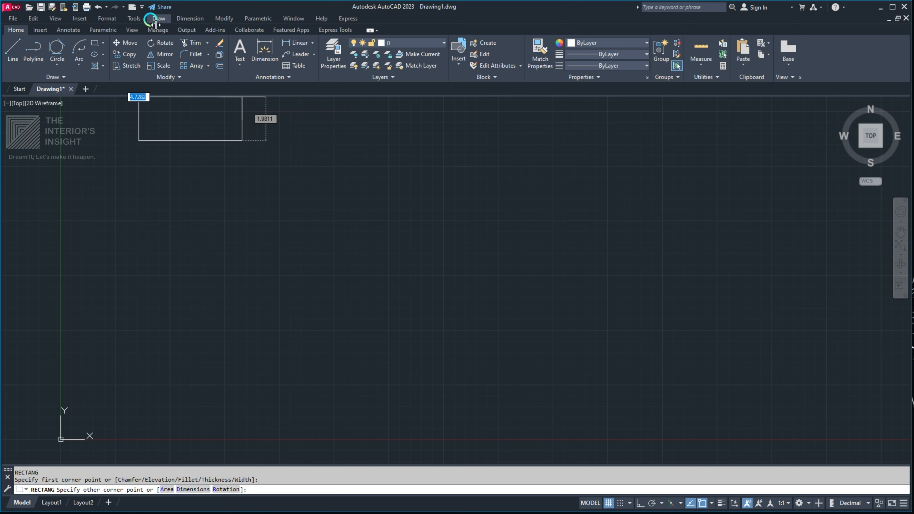
pyautogui.moveTo(367, 318); pyautogui.dragTo(320, 333, button='middle')
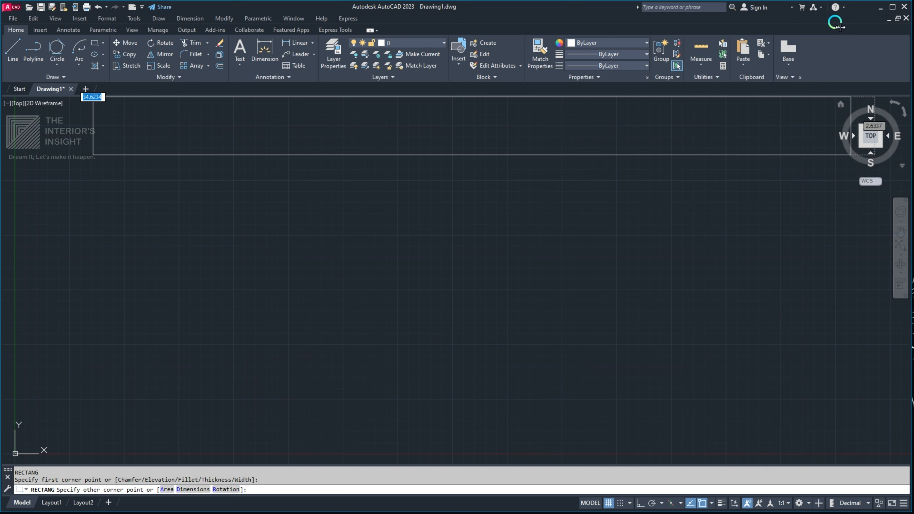
pyautogui.moveTo(281, 347); pyautogui.dragTo(382, 324, button='middle')
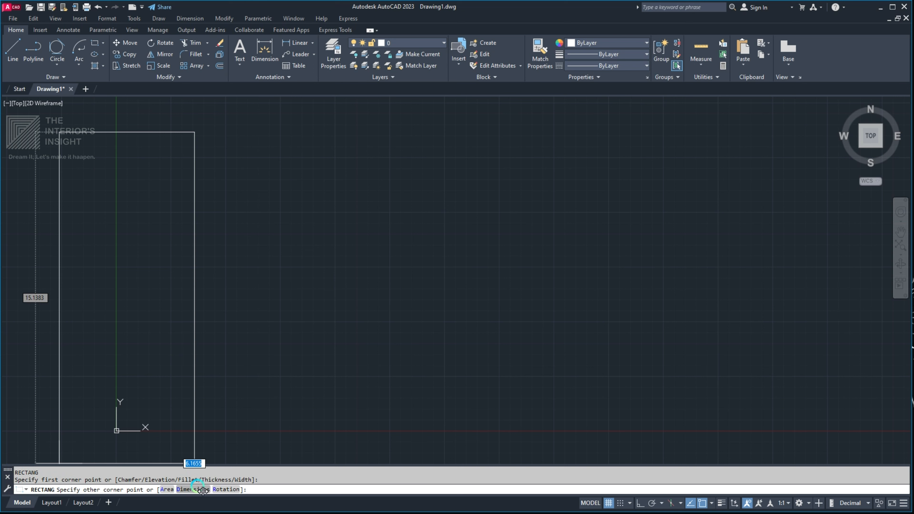
pyautogui.moveTo(312, 364); pyautogui.dragTo(322, 361, button='middle')
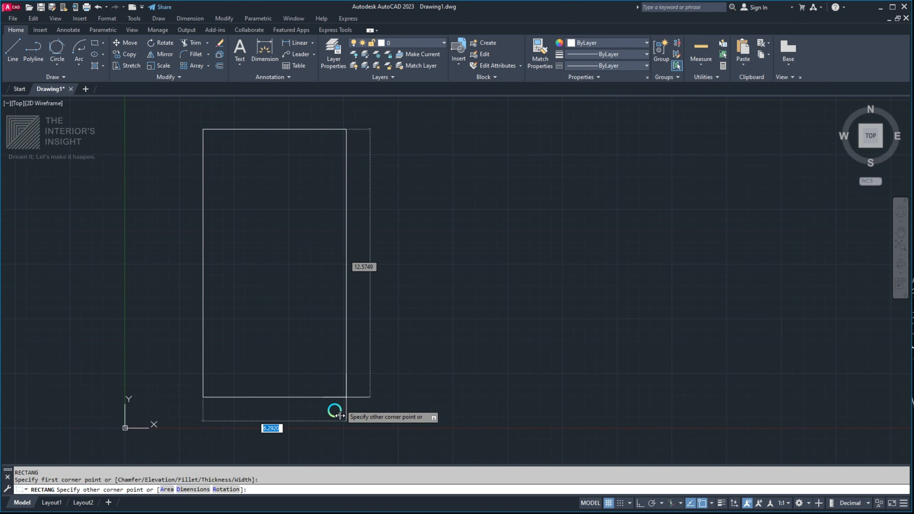
# - Use the Dimensions option to set the rectangle's length to 10 and width to 20
pyautogui.click(194, 490)
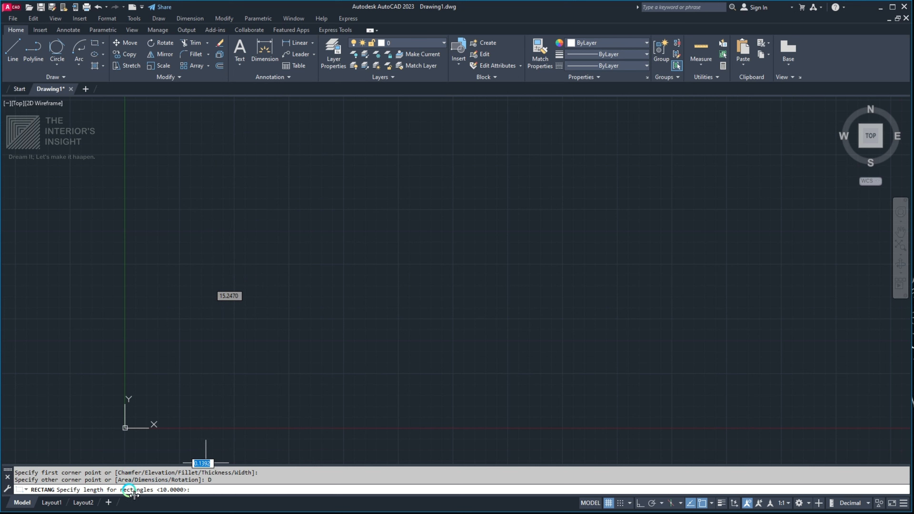
pyautogui.write('10')
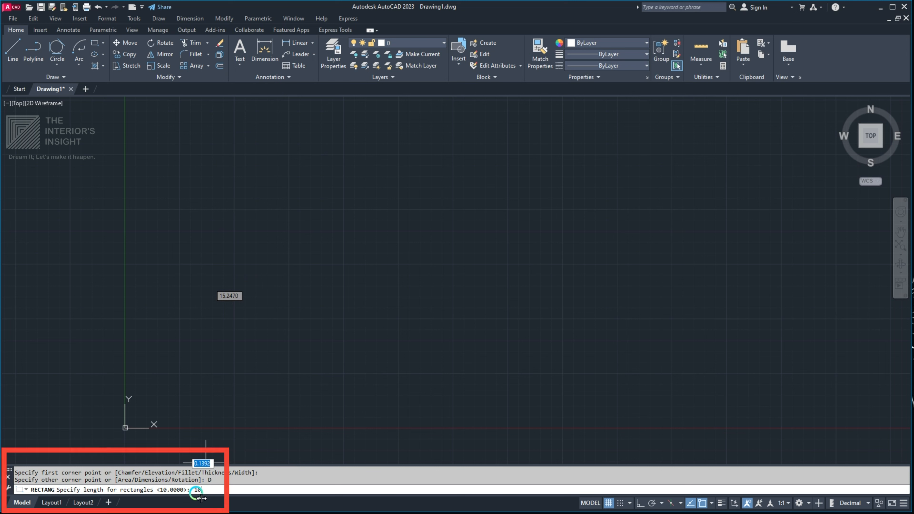
pyautogui.press('Return')
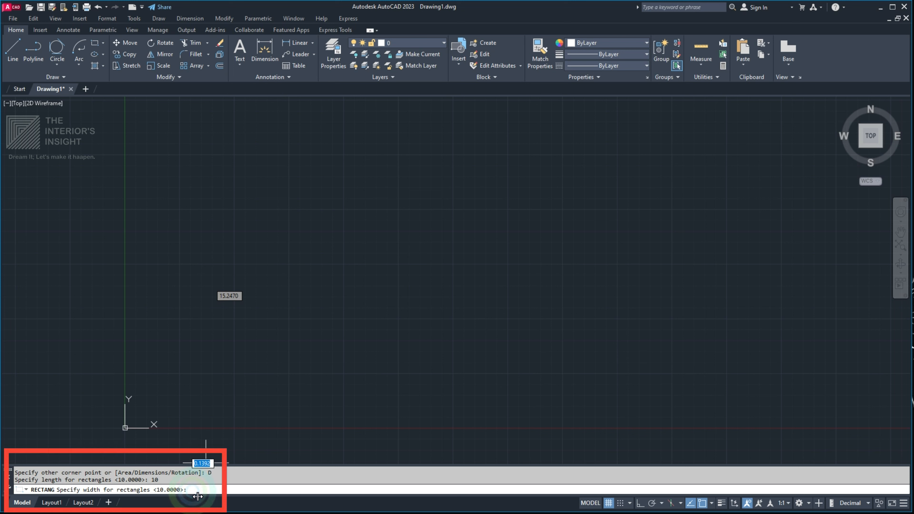
pyautogui.write('20')
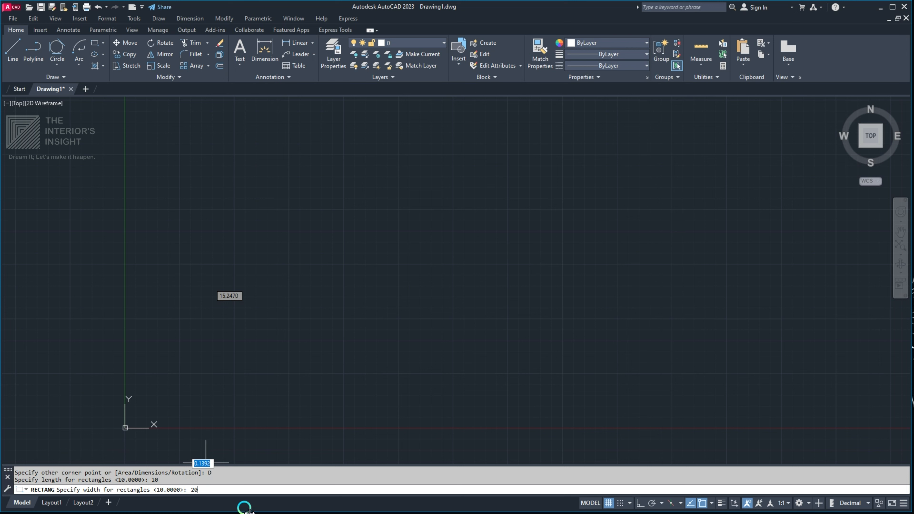
pyautogui.press('Return')
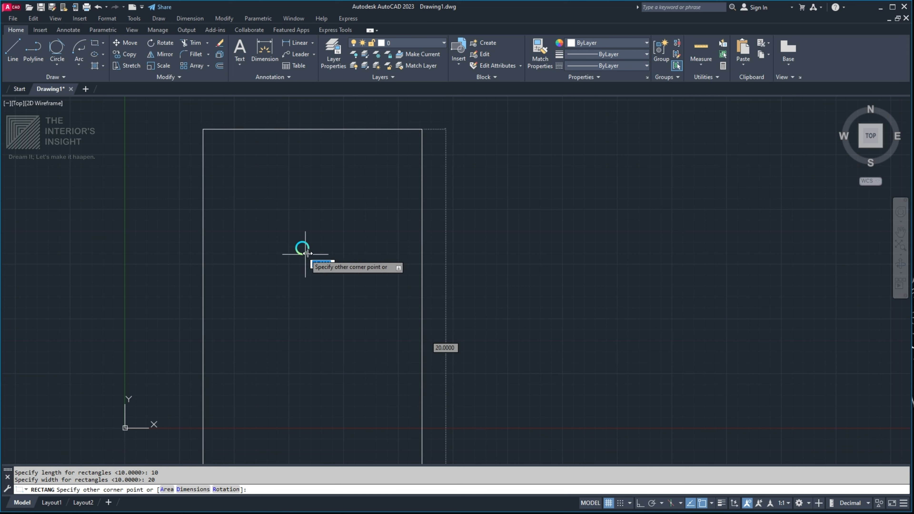
# - Place the 10 by 20 rectangle above and to the right of its first corner
pyautogui.scroll(-5, 310, 234)
pyautogui.scroll(2, 230, 204)
pyautogui.moveTo(306, 180); pyautogui.dragTo(145, 159, button='middle')
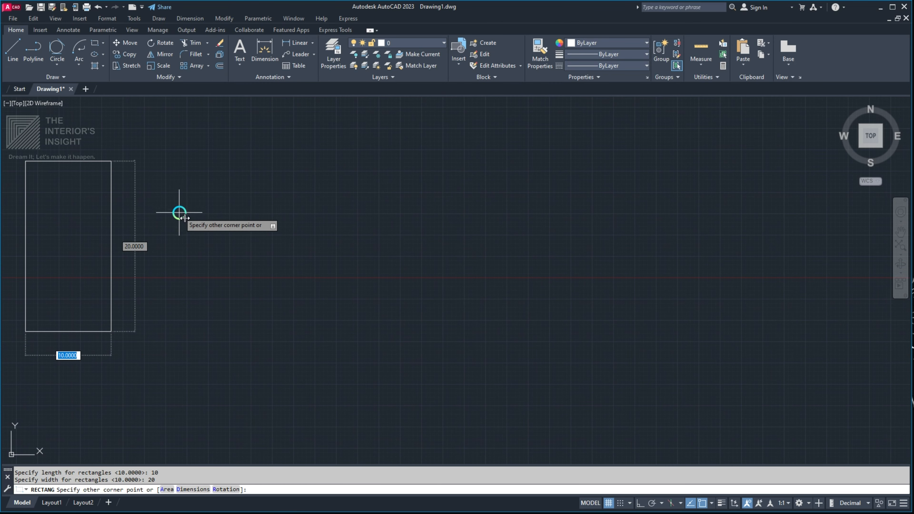
pyautogui.scroll(-2, 182, 213)
pyautogui.moveTo(172, 206); pyautogui.dragTo(212, 273, button='middle')
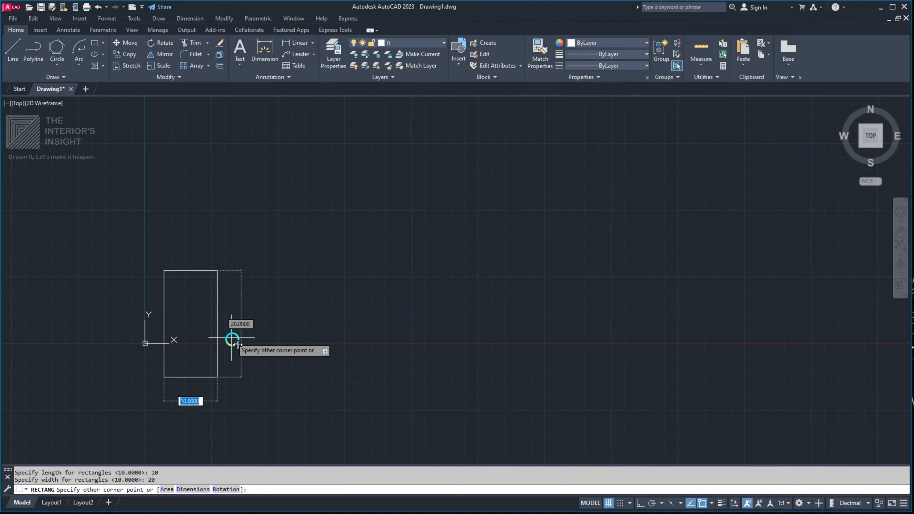
pyautogui.click(224, 177)
# - Start a rectangle with the REC command and place its first corner right of the 10 by 20 rectangle, level with its top edge
pyautogui.scroll(2, 238, 204)
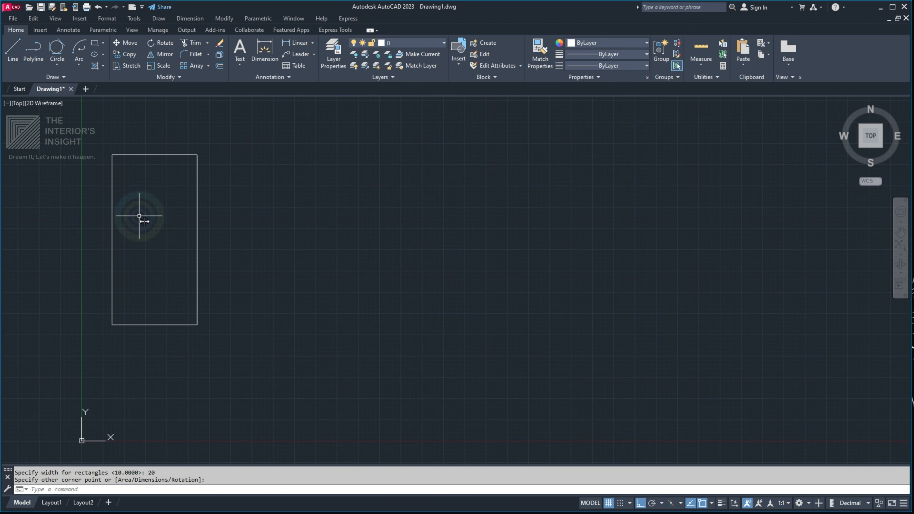
pyautogui.moveTo(139, 210); pyautogui.dragTo(122, 235, button='middle')
pyautogui.moveTo(211, 179); pyautogui.dragTo(194, 195, button='middle')
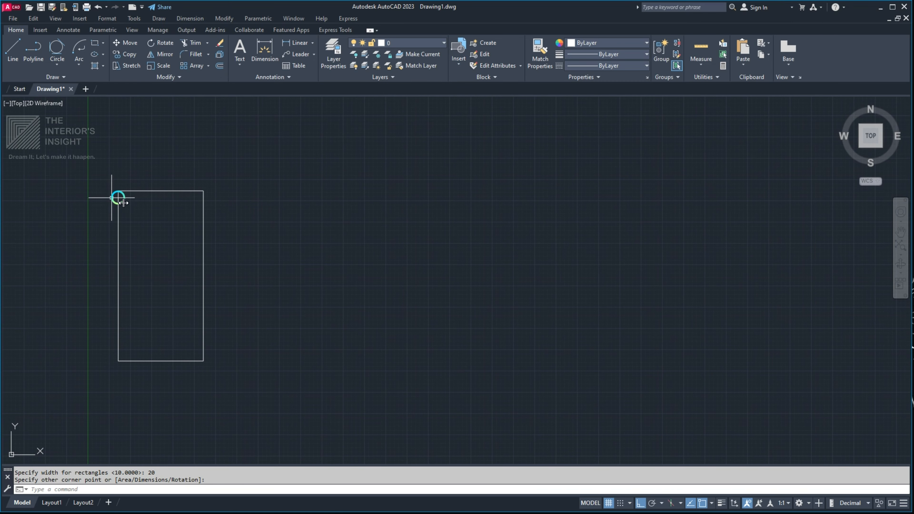
pyautogui.moveTo(293, 192); pyautogui.dragTo(206, 202, button='middle')
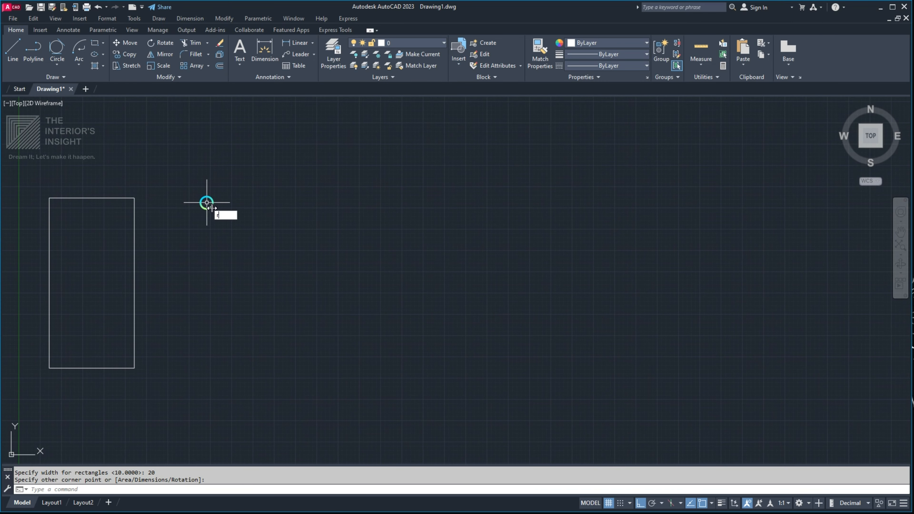
pyautogui.write('c')
pyautogui.press('Return')
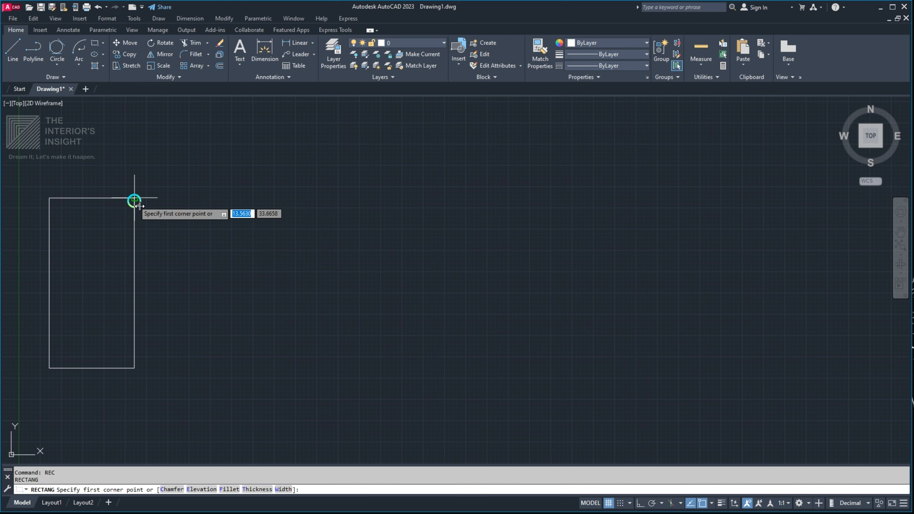
pyautogui.click(207, 197)
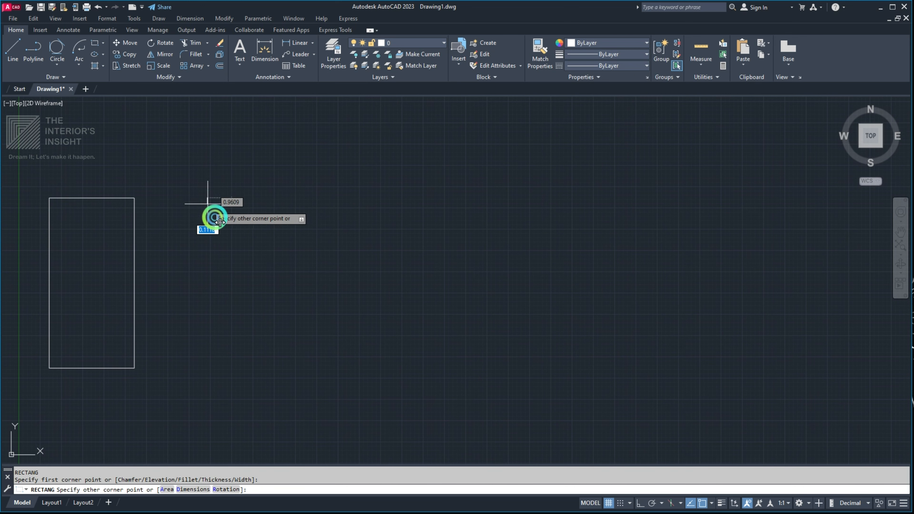
pyautogui.click(322, 270)
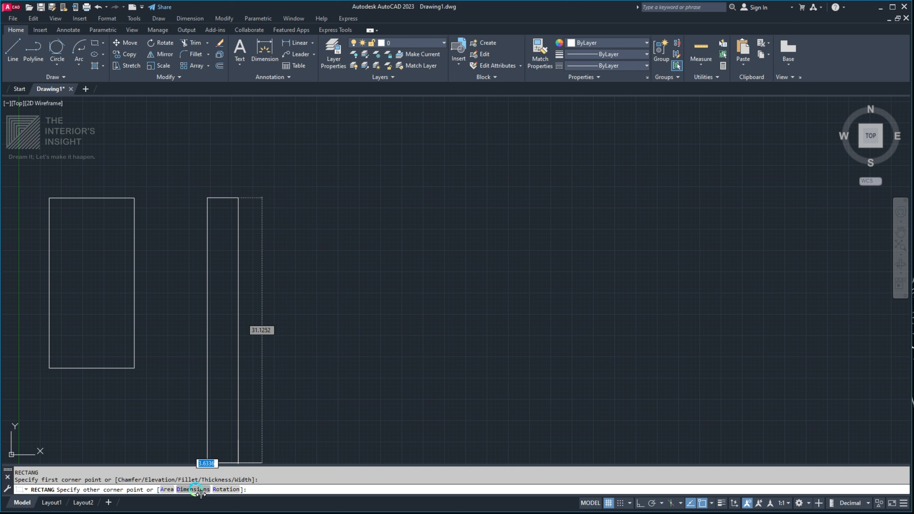
# - Use the Dimensions option with length 20 and width 10, and place the rectangle below and to the right of its first corner
pyautogui.click(193, 489)
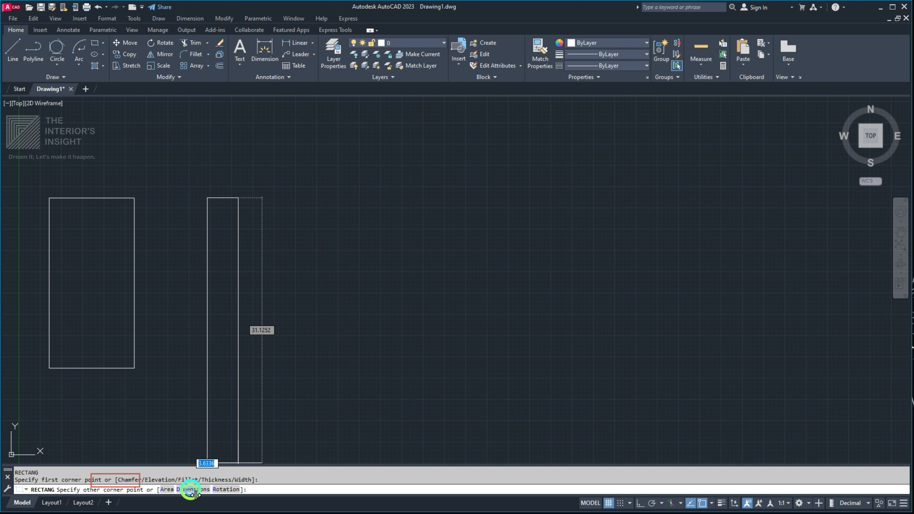
pyautogui.write('20')
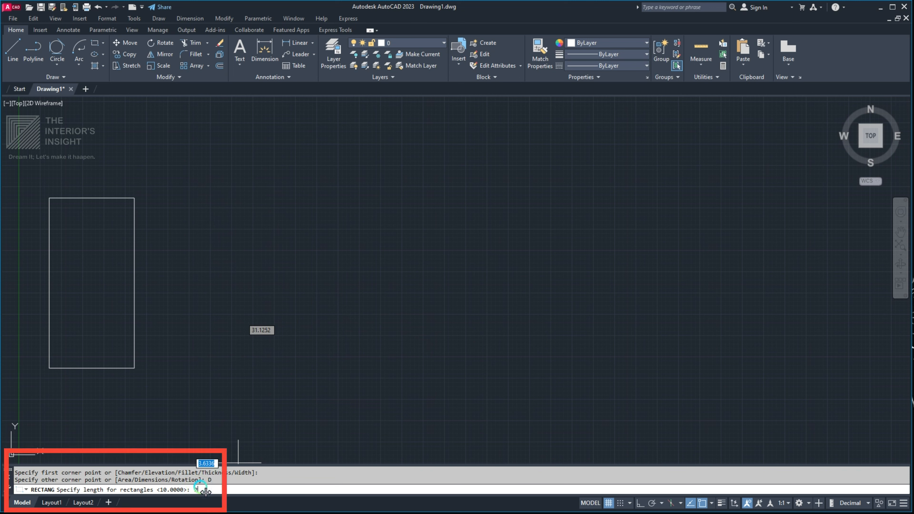
pyautogui.press('Return')
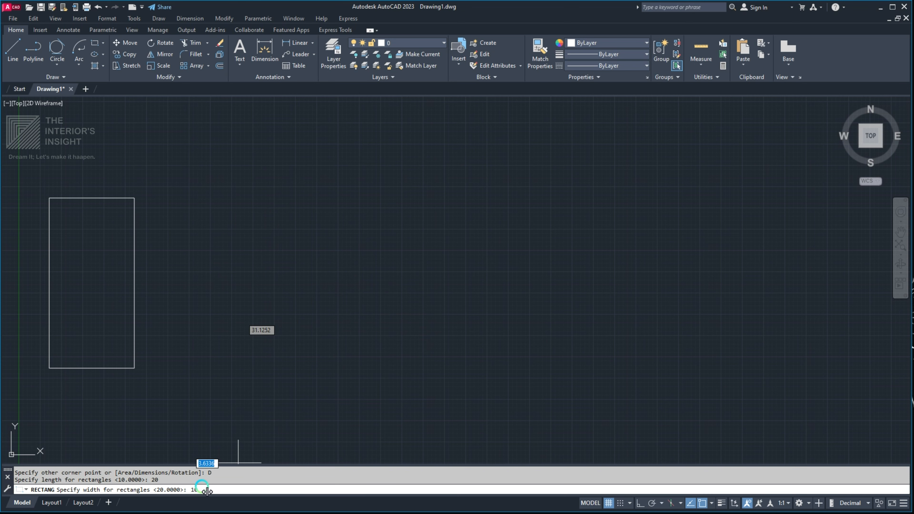
pyautogui.press('Return')
pyautogui.scroll(-2, 268, 302)
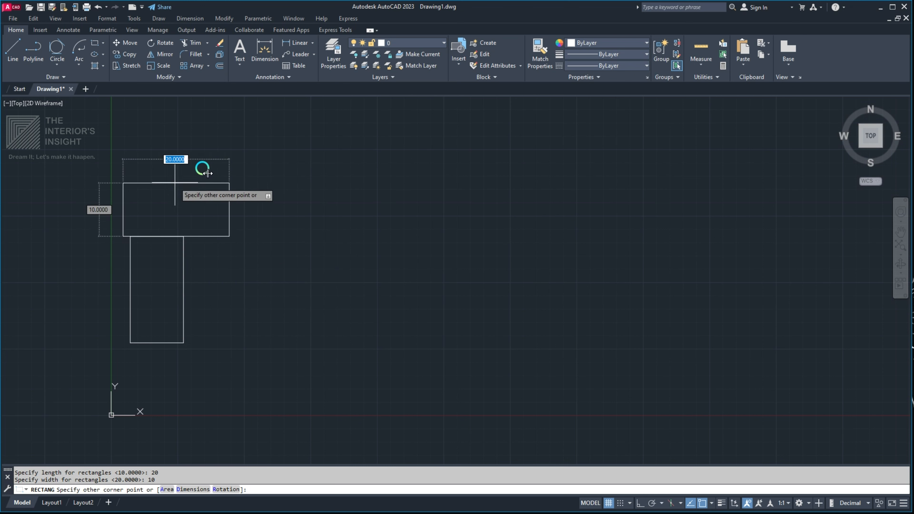
pyautogui.click(363, 285)
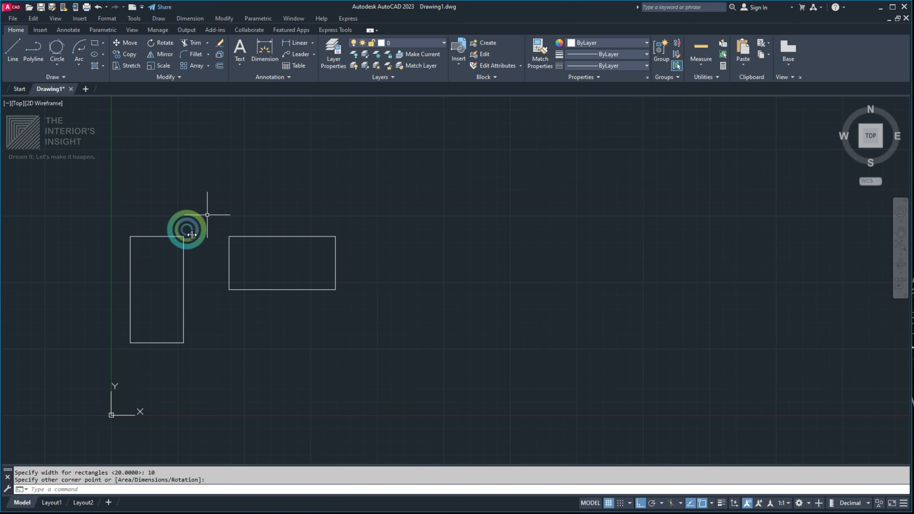
# - Start another rectangle with REC and place its first corner right of the 20 by 10 rectangle, slightly above its top edge
pyautogui.moveTo(191, 235); pyautogui.dragTo(263, 243, button='middle')
pyautogui.moveTo(380, 268)
pyautogui.mouseDown(button='middle')
pyautogui.moveTo(330, 289)
pyautogui.moveTo(262, 268)
pyautogui.moveTo(263, 295)
pyautogui.mouseUp(button='middle')
pyautogui.scroll(2, 262, 267)
pyautogui.click(273, 309)
pyautogui.write('rec')
pyautogui.press('Return')
pyautogui.moveTo(402, 285); pyautogui.dragTo(203, 252, button='middle')
pyautogui.scroll(-2, 210, 256)
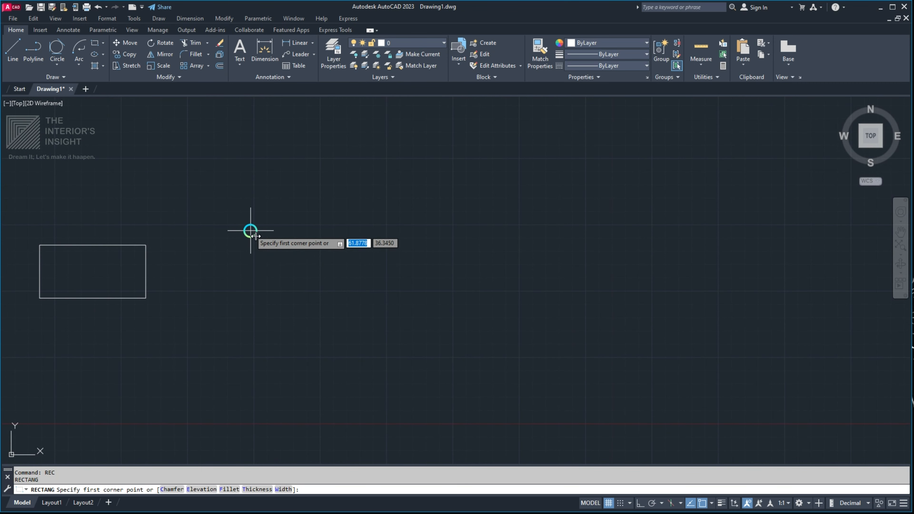
pyautogui.click(269, 221)
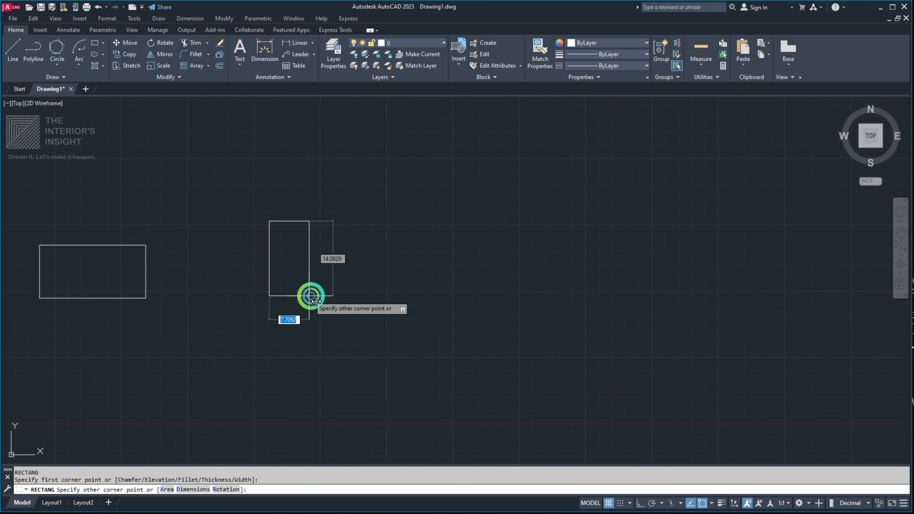
pyautogui.press('F8')
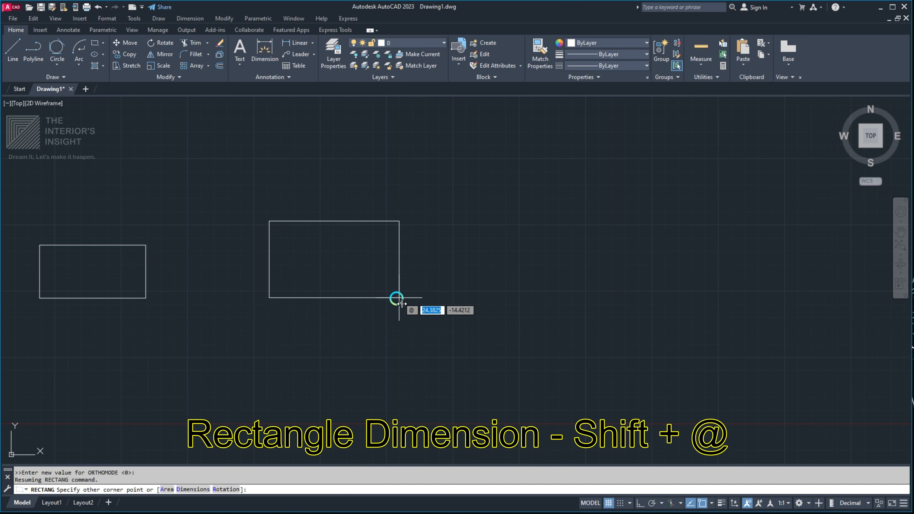
pyautogui.write('@')
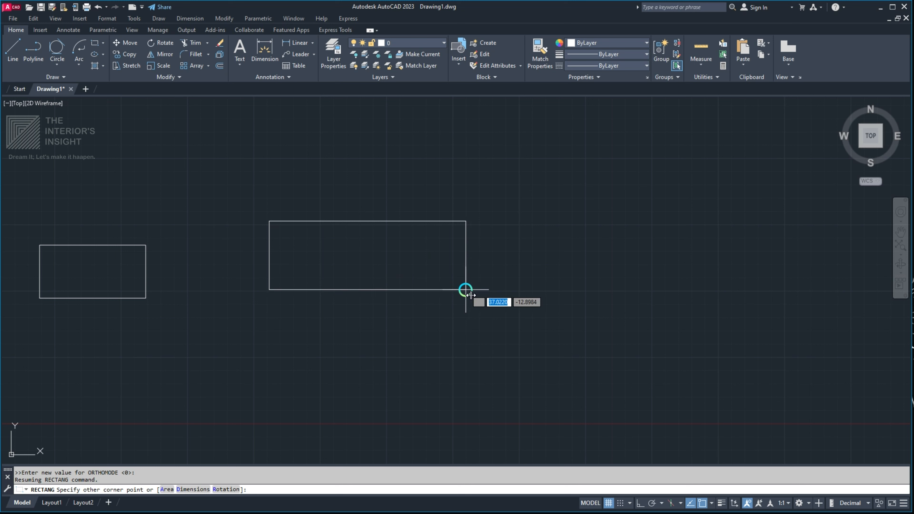
pyautogui.write('20')
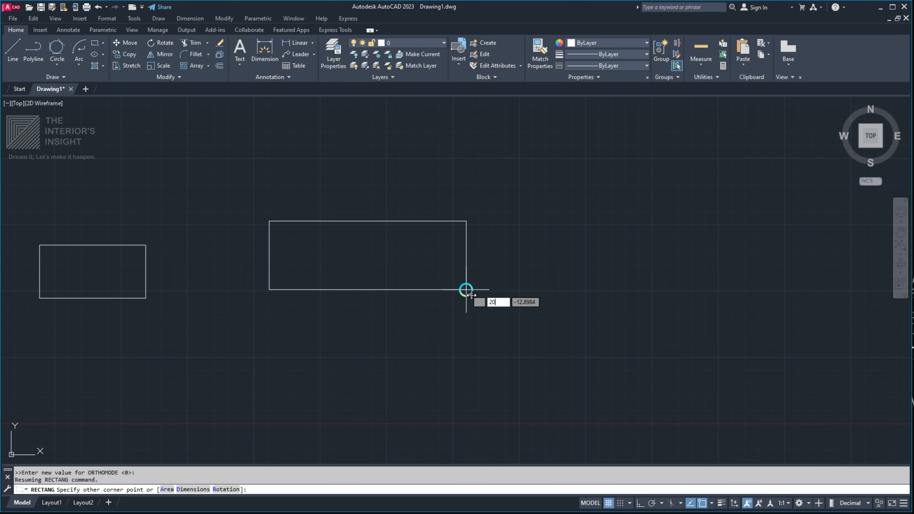
pyautogui.press('Tab')
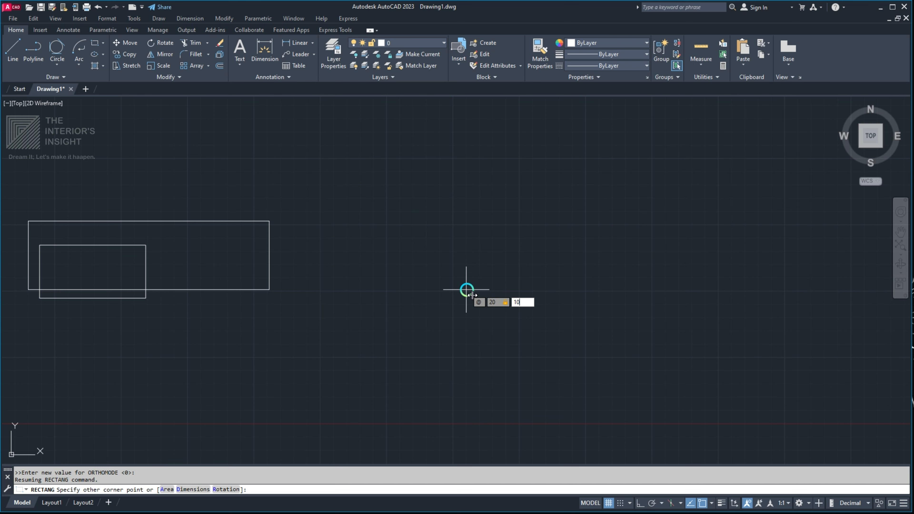
pyautogui.press('Return')
pyautogui.scroll(-2, 341, 202)
pyautogui.moveTo(337, 208); pyautogui.dragTo(320, 273, button='middle')
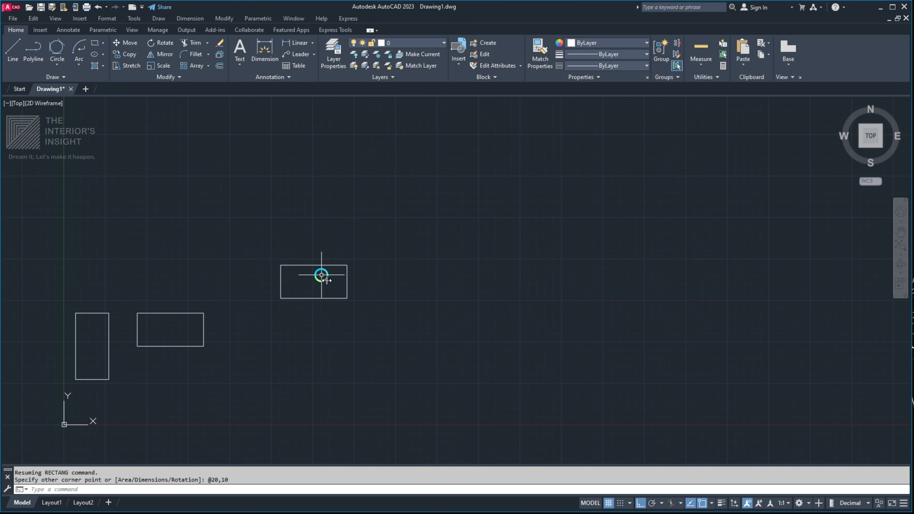
pyautogui.scroll(-2, 320, 272)
pyautogui.click(380, 238)
pyautogui.click(426, 275)
pyautogui.moveTo(222, 400); pyautogui.dragTo(246, 385, button='middle')
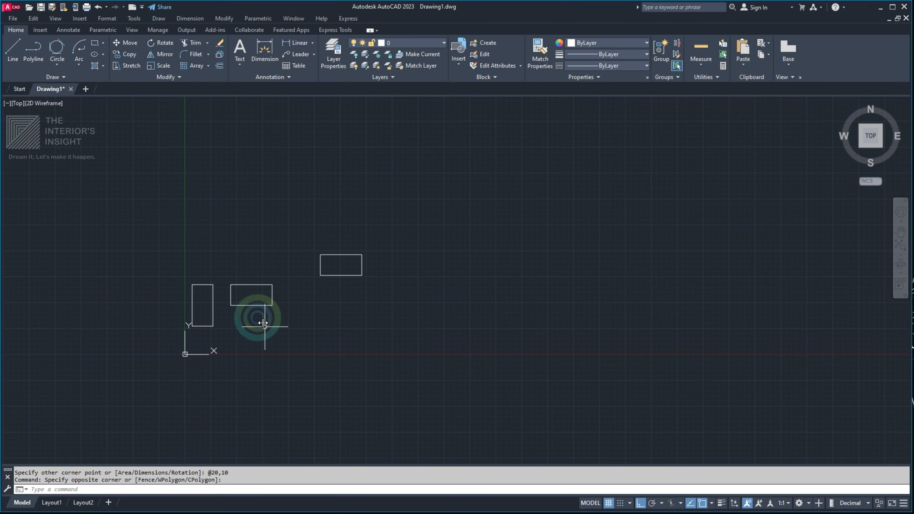
# - Start a new rectangle with REC and place its first corner below the uppermost rectangle, slightly left of its left edge
pyautogui.scroll(2, 262, 319)
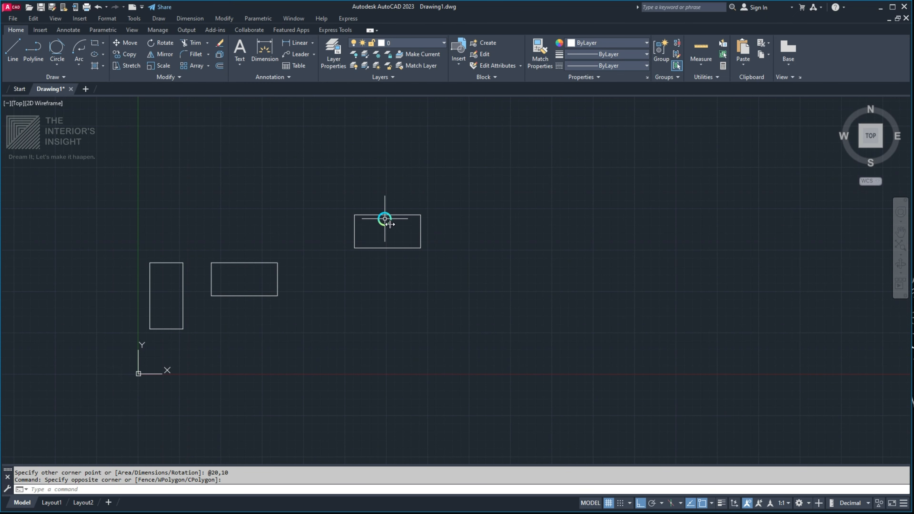
pyautogui.scroll(2, 327, 278)
pyautogui.moveTo(326, 279)
pyautogui.mouseDown(button='middle')
pyautogui.moveTo(216, 301)
pyautogui.moveTo(245, 266)
pyautogui.mouseUp(button='middle')
pyautogui.write('c')
pyautogui.press('Return')
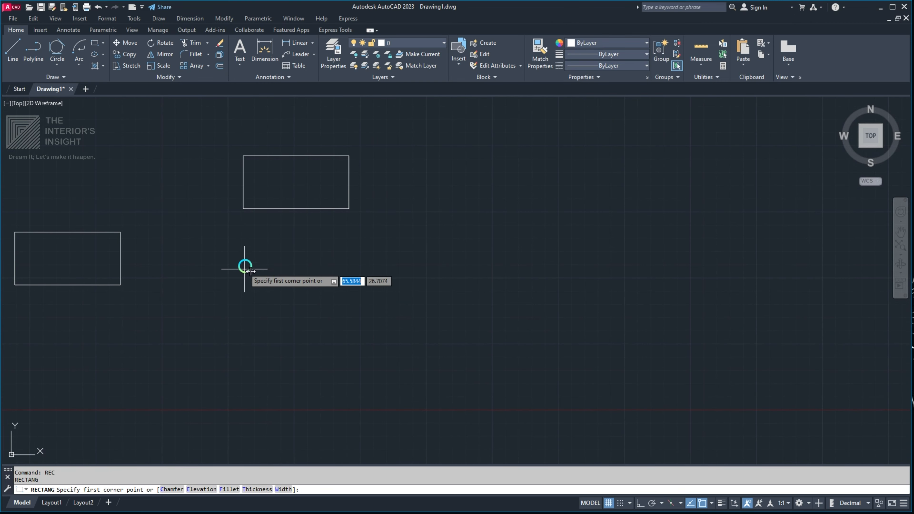
pyautogui.click(221, 259)
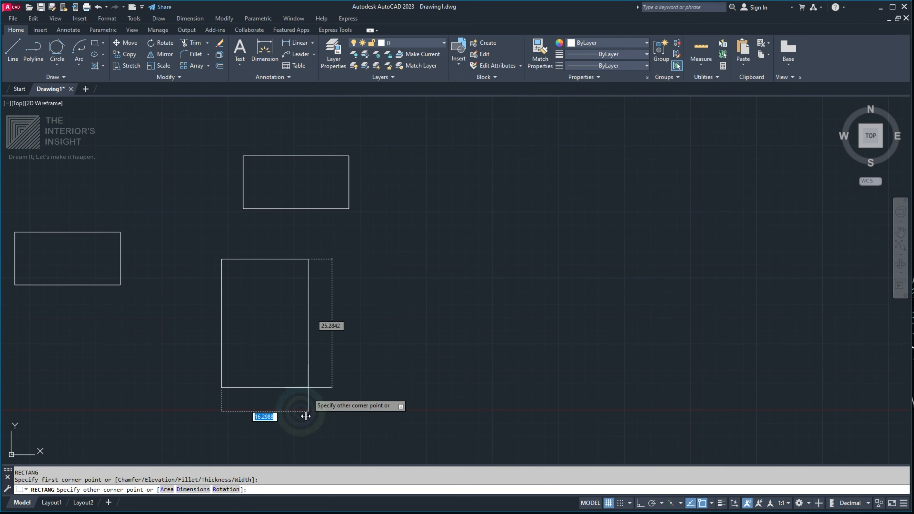
# - Use the Area option to complete the rectangle with an area of 200, calculated from a length of 20
pyautogui.click(167, 489)
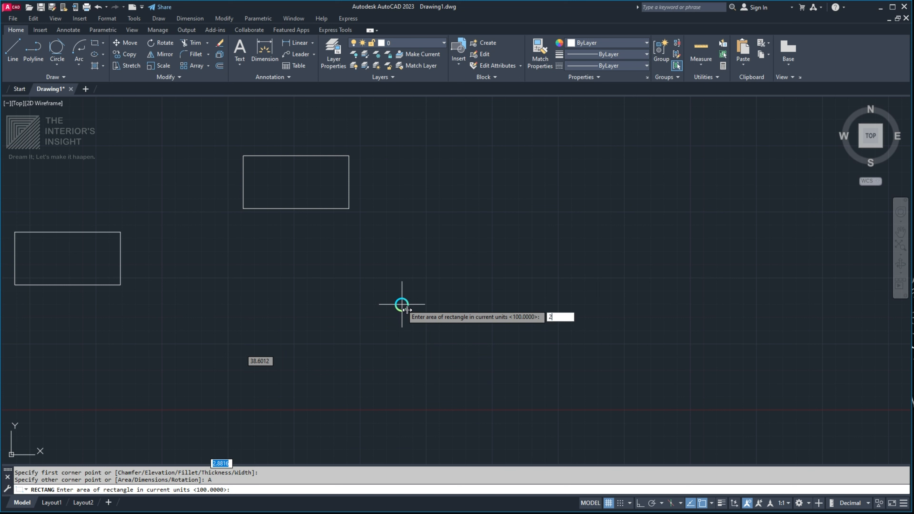
pyautogui.press('Return')
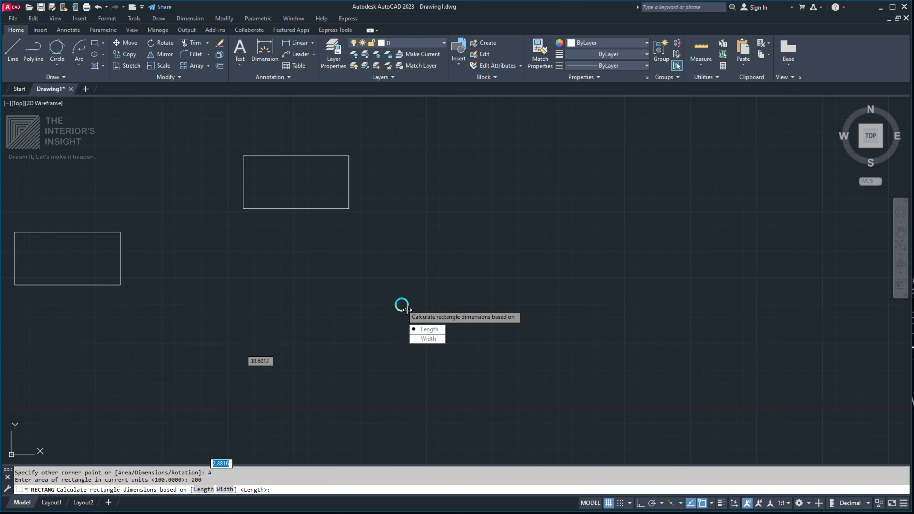
pyautogui.press('Return')
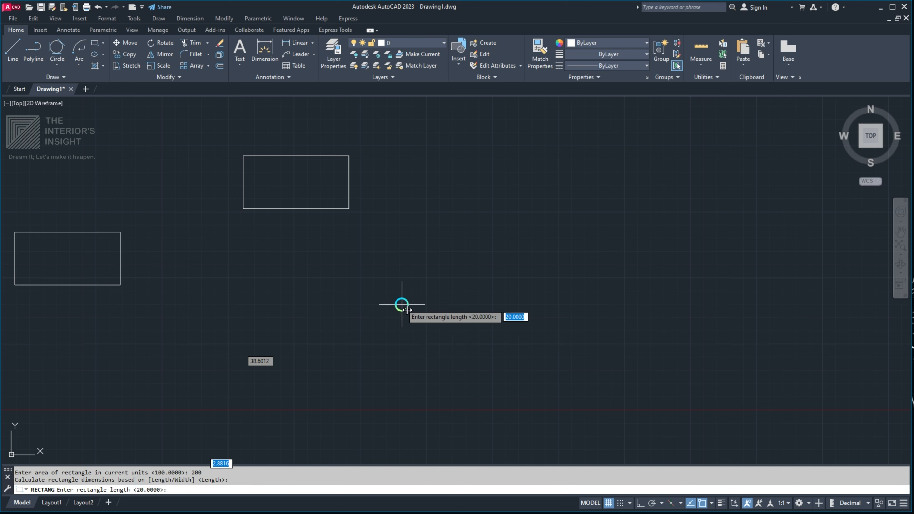
pyautogui.press('Return')
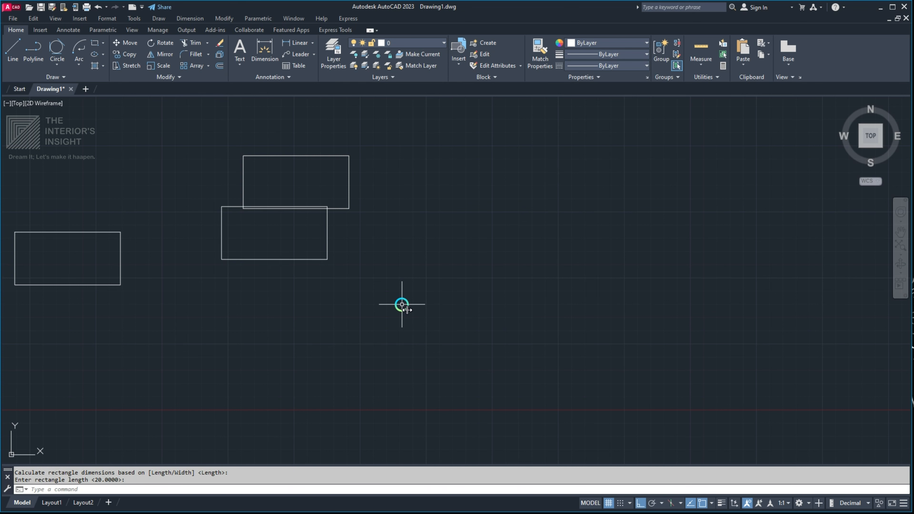
# - Move the uppermost rectangle straight up, clear of the area-based rectangle it overlaps
pyautogui.moveTo(242, 156); pyautogui.dragTo(234, 246, button='middle')
pyautogui.click(296, 232)
pyautogui.click(202, 289)
pyautogui.moveTo(351, 245); pyautogui.dragTo(397, 244, button='middle')
pyautogui.write('m')
pyautogui.press('Return')
pyautogui.click(420, 303)
pyautogui.click(417, 212)
pyautogui.moveTo(306, 309); pyautogui.dragTo(250, 289, button='middle')
pyautogui.moveTo(447, 282); pyautogui.dragTo(361, 318, button='middle')
pyautogui.scroll(-4, 361, 317)
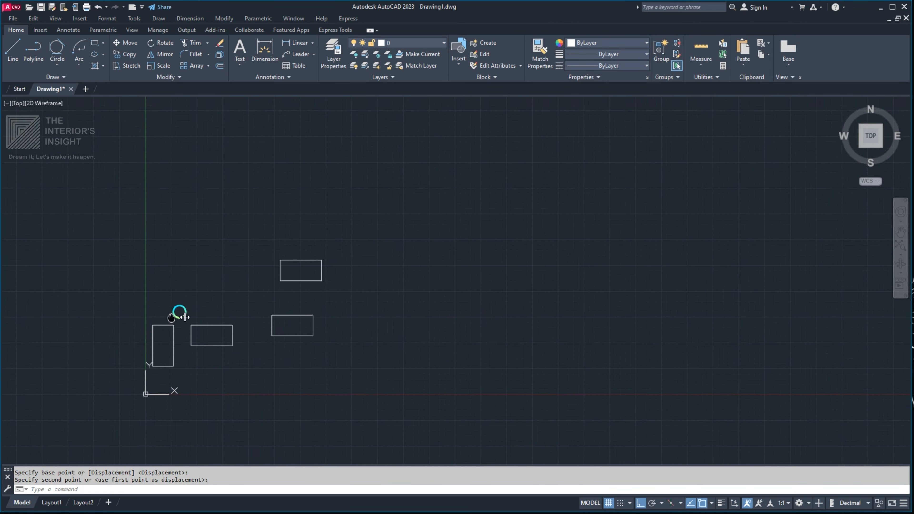
# - Select all four rectangles with a crossing window and erase them
pyautogui.moveTo(184, 317); pyautogui.dragTo(228, 292, button='middle')
pyautogui.click(447, 171)
pyautogui.click(132, 412)
pyautogui.moveTo(277, 392); pyautogui.dragTo(310, 371, button='middle')
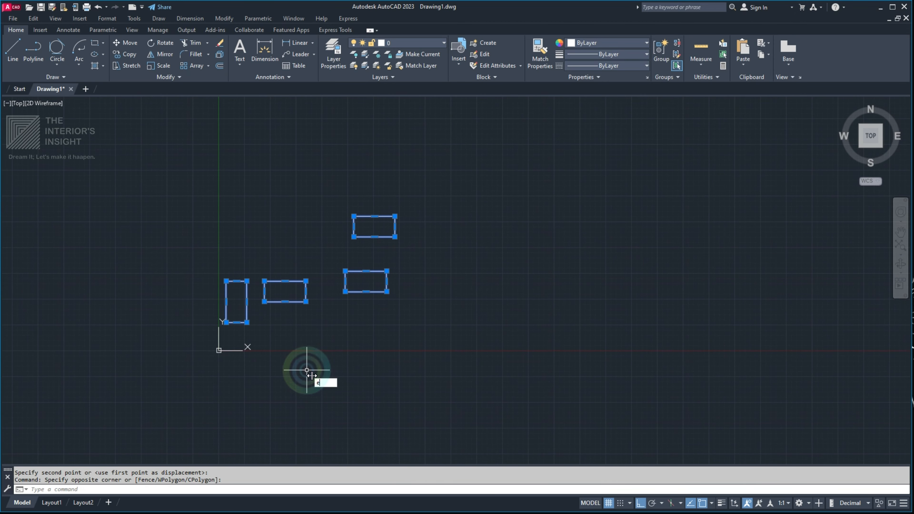
pyautogui.write('e')
pyautogui.press('Return')
# - Start a rectangle with REC and place its first corner above the X axis, near the origin and right of the Y axis
pyautogui.write('rec')
pyautogui.press('Return')
pyautogui.scroll(5, 276, 305)
pyautogui.moveTo(274, 277); pyautogui.dragTo(257, 267, button='middle')
pyautogui.scroll(2, 192, 365)
pyautogui.moveTo(233, 313); pyautogui.dragTo(289, 192, button='middle')
pyautogui.scroll(4, 196, 267)
pyautogui.moveTo(142, 343); pyautogui.dragTo(212, 284, button='middle')
pyautogui.click(162, 220)
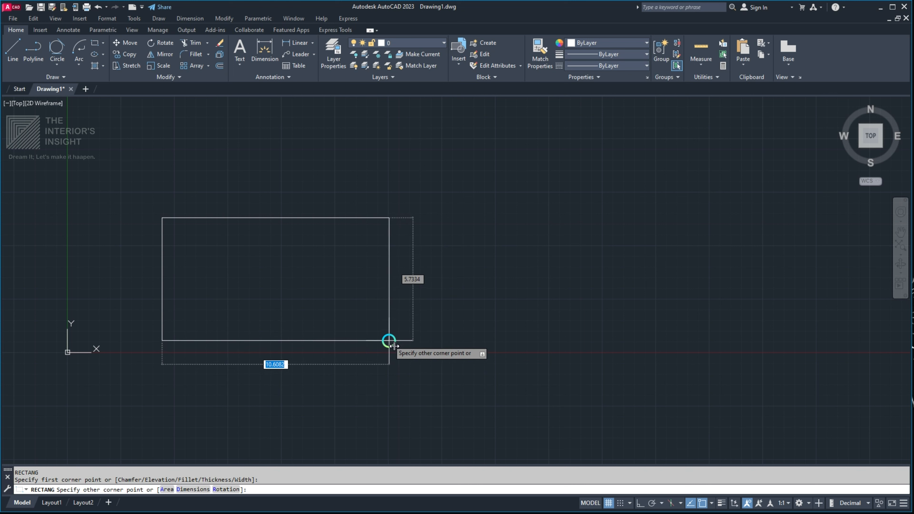
# - Use the Dimensions option to set the rectangle's length to 120 and width to 75
pyautogui.scroll(-4, 411, 325)
pyautogui.moveTo(445, 333); pyautogui.dragTo(378, 334, button='middle')
pyautogui.scroll(2, 338, 346)
pyautogui.moveTo(443, 319); pyautogui.dragTo(384, 325, button='middle')
pyautogui.scroll(-5, 512, 323)
pyautogui.moveTo(512, 323); pyautogui.dragTo(416, 329, button='middle')
pyautogui.scroll(4, 417, 331)
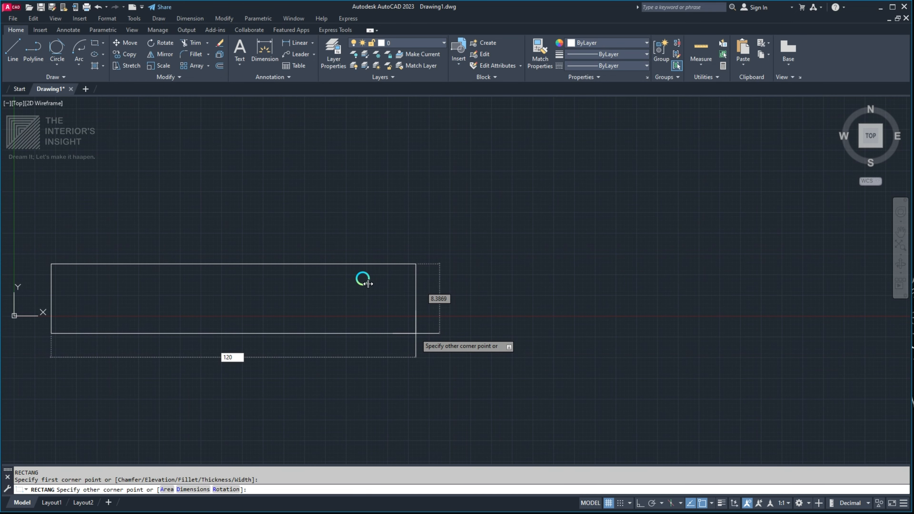
pyautogui.moveTo(368, 284); pyautogui.dragTo(404, 268, button='middle')
pyautogui.click(186, 492)
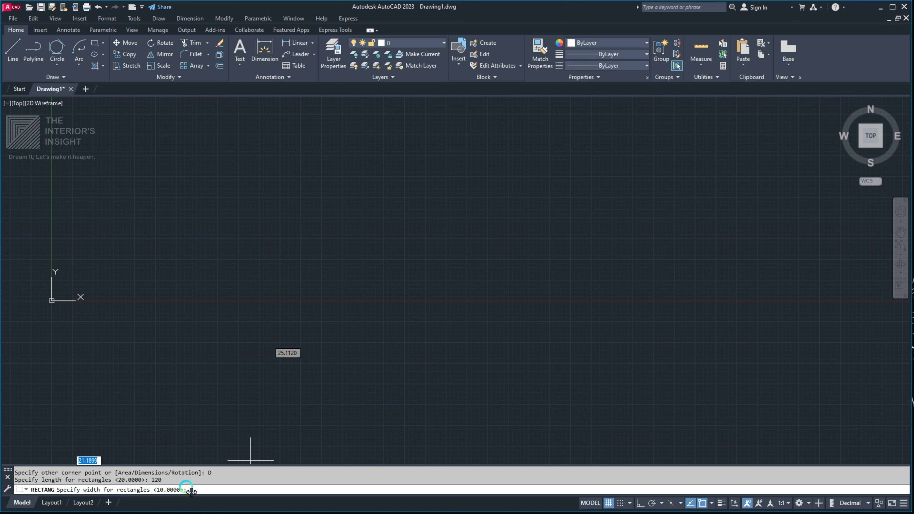
pyautogui.press('Return')
# - Place the 120 by 75 rectangle above and to the right of its first corner
pyautogui.scroll(-7, 285, 432)
pyautogui.click(420, 200)
pyautogui.scroll(2, 260, 323)
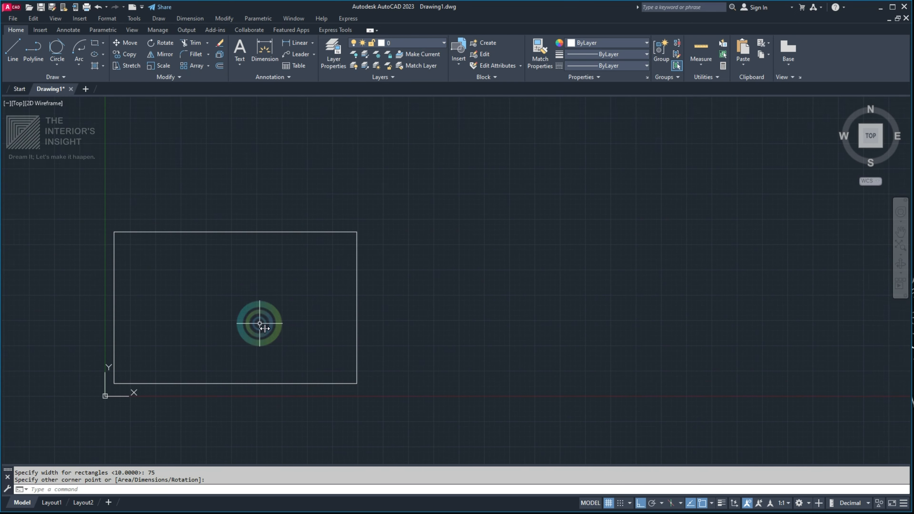
pyautogui.moveTo(260, 323); pyautogui.dragTo(353, 239, button='middle')
pyautogui.scroll(4, 310, 176)
pyautogui.scroll(-4, 277, 148)
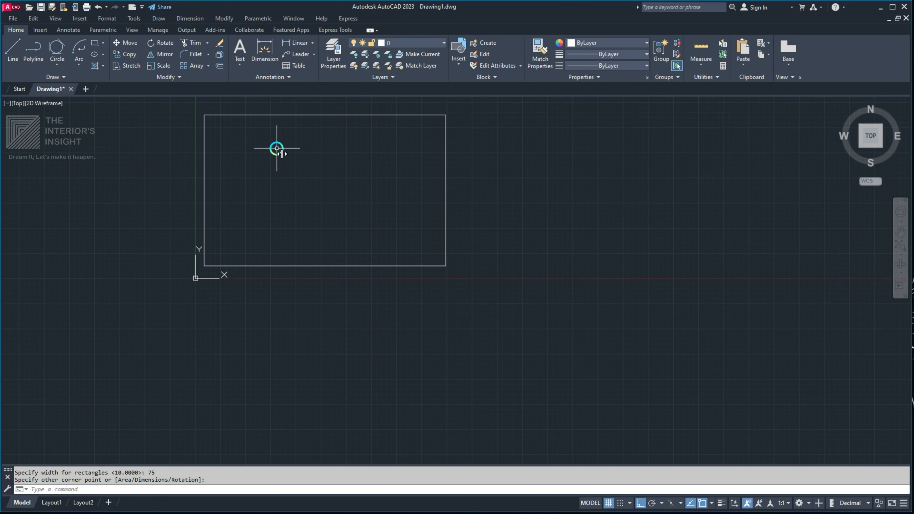
# - Add a linear dimension to the rectangle's upper edge with DLI and place the dimension line just above it
pyautogui.moveTo(277, 148); pyautogui.dragTo(274, 189, button='middle')
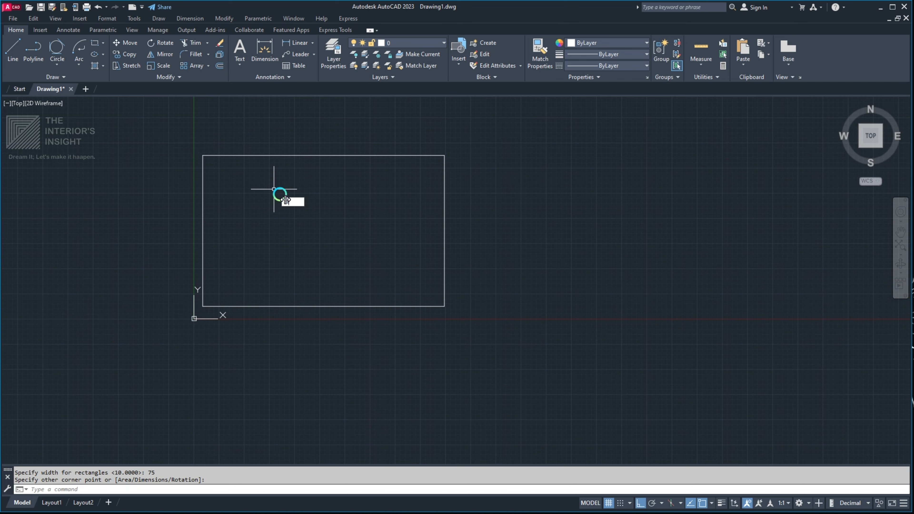
pyautogui.write('dli')
pyautogui.press('Return')
pyautogui.press('Return')
pyautogui.click(298, 156)
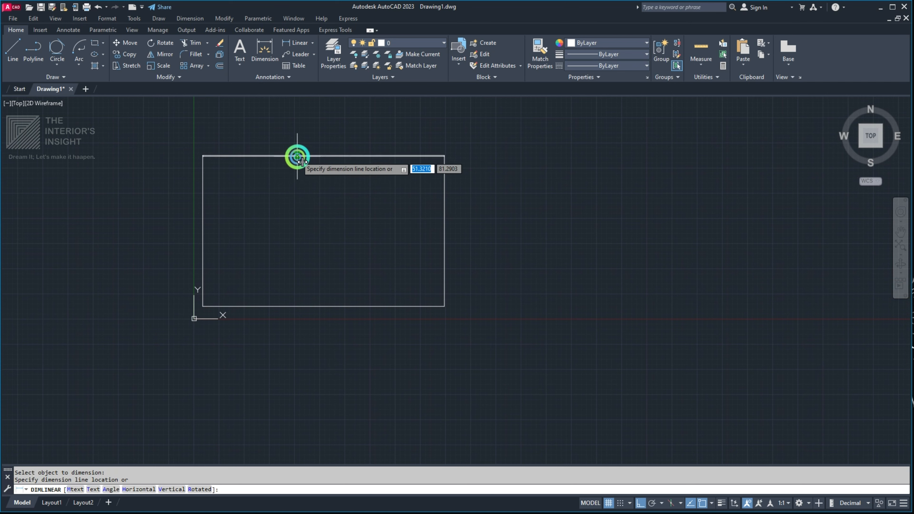
pyautogui.click(302, 137)
pyautogui.scroll(6, 317, 147)
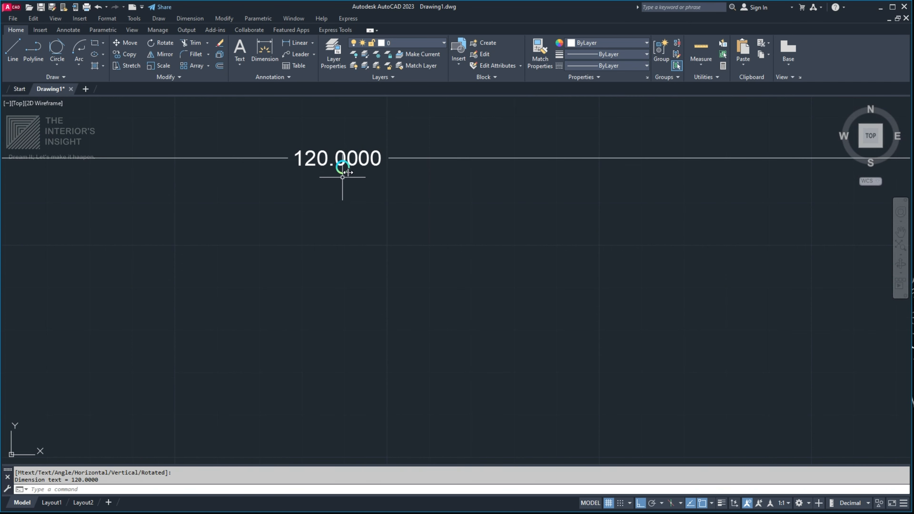
# - Add a linear dimension to the rectangle's right edge and place the dimension line just outside it
pyautogui.scroll(-8, 400, 230)
pyautogui.moveTo(353, 229); pyautogui.dragTo(317, 216, button='middle')
pyautogui.press('Return')
pyautogui.press('Return')
pyautogui.click(445, 308)
pyautogui.click(478, 311)
pyautogui.scroll(6, 481, 363)
pyautogui.scroll(-6, 439, 291)
pyautogui.scroll(6, 294, 264)
pyautogui.scroll(-3, 338, 239)
# - Select both the horizontal and vertical dimensions with crossing windows and delete them
pyautogui.click(502, 198)
pyautogui.click(326, 242)
pyautogui.click(410, 245)
pyautogui.click(404, 304)
pyautogui.moveTo(463, 273); pyautogui.dragTo(413, 214, button='middle')
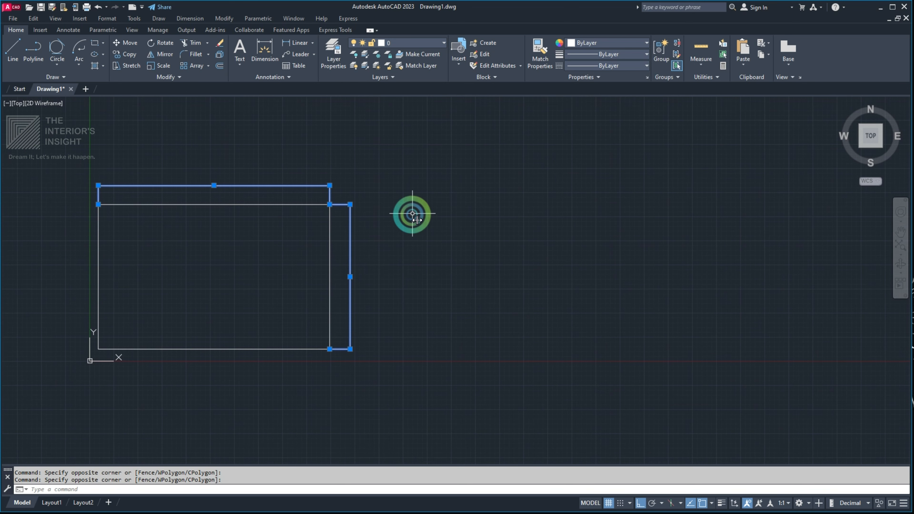
pyautogui.press('Delete')
# - Select the 120 by 75 rectangle with a crossing window and erase it
pyautogui.click(368, 158)
pyautogui.click(272, 255)
pyautogui.moveTo(369, 267); pyautogui.dragTo(417, 260, button='middle')
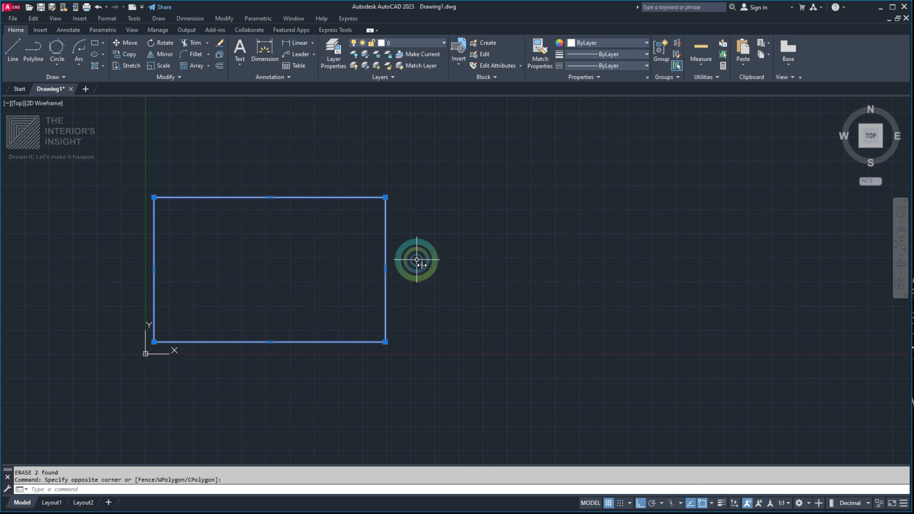
pyautogui.write('E')
pyautogui.press('Return')
pyautogui.click(104, 44)
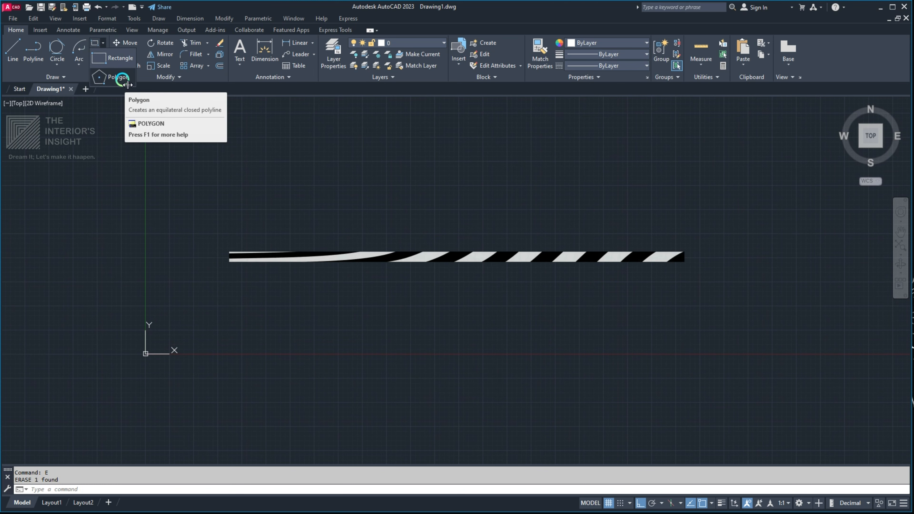
pyautogui.click(123, 82)
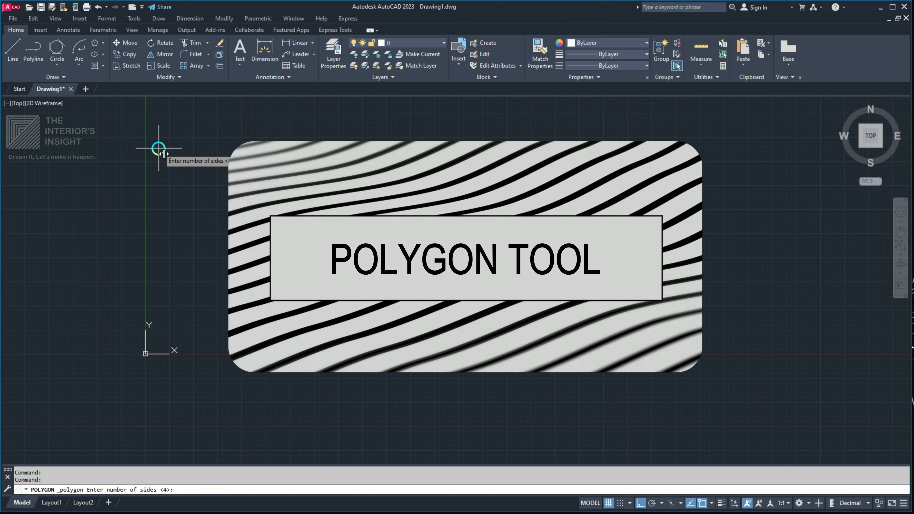
pyautogui.press('Escape')
pyautogui.press('Escape')
pyautogui.press('Escape')
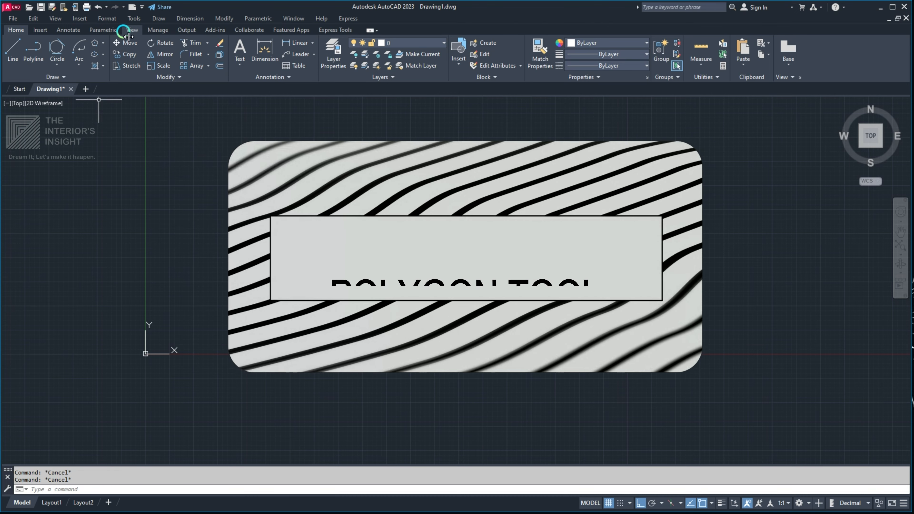
pyautogui.click(159, 18)
pyautogui.click(160, 21)
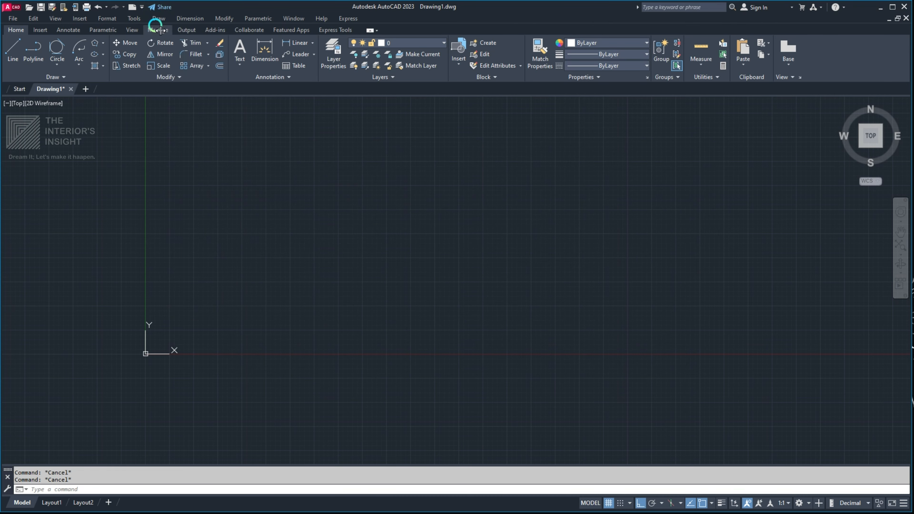
# - Draw a freehand rectangle from two opposite corners, above the X axis and to the right of the Y axis
pyautogui.click(102, 44)
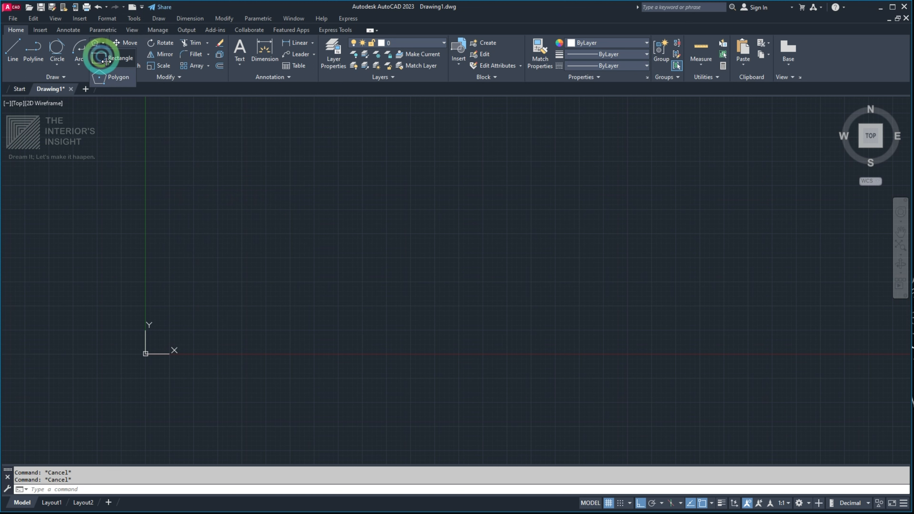
pyautogui.click(303, 172)
pyautogui.click(407, 289)
pyautogui.moveTo(397, 256); pyautogui.dragTo(270, 253, button='middle')
pyautogui.moveTo(346, 196); pyautogui.dragTo(399, 192, button='middle')
pyautogui.press('Escape')
pyautogui.press('Escape')
# - Select the freehand rectangle with a crossing window and erase it
pyautogui.keyDown('shift'); pyautogui.click(359, 160); pyautogui.keyUp('shift')
pyautogui.click(121, 361)
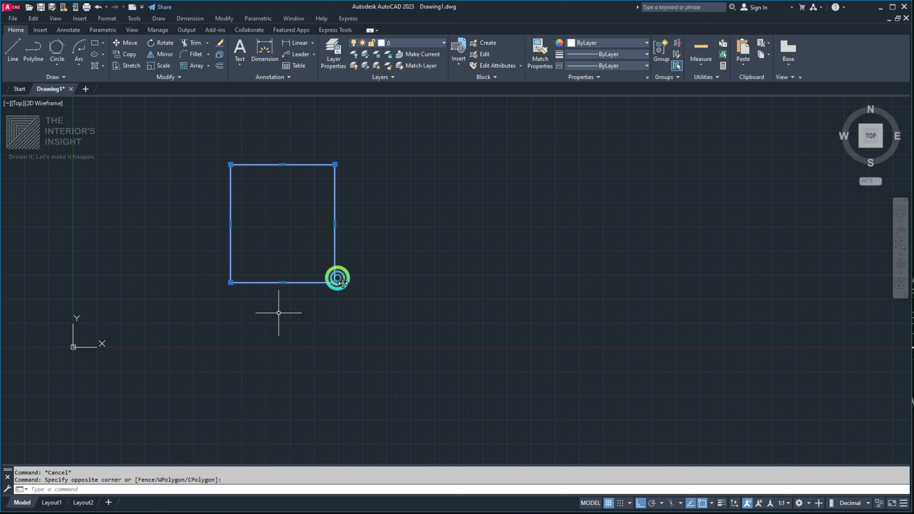
pyautogui.moveTo(337, 277); pyautogui.dragTo(259, 296, button='middle')
pyautogui.write('e')
pyautogui.press('Return')
pyautogui.moveTo(172, 208); pyautogui.dragTo(252, 213, button='middle')
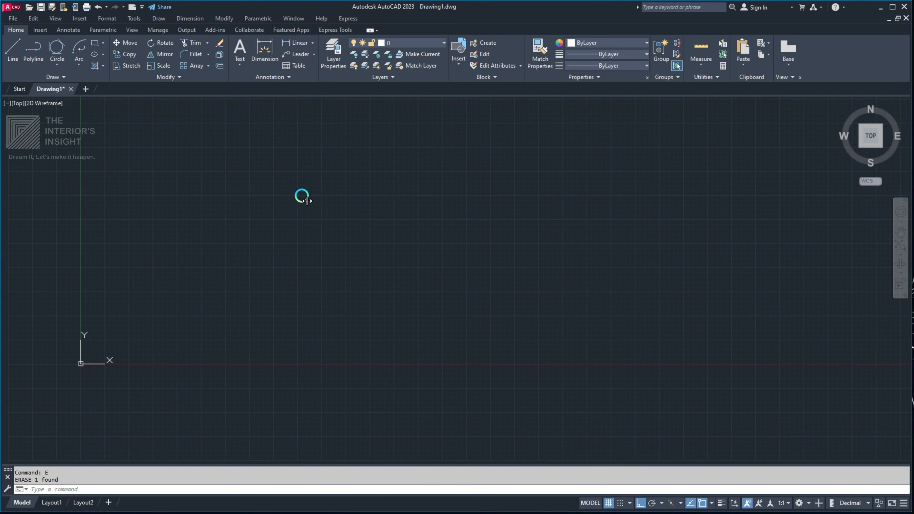
pyautogui.scroll(2, 162, 267)
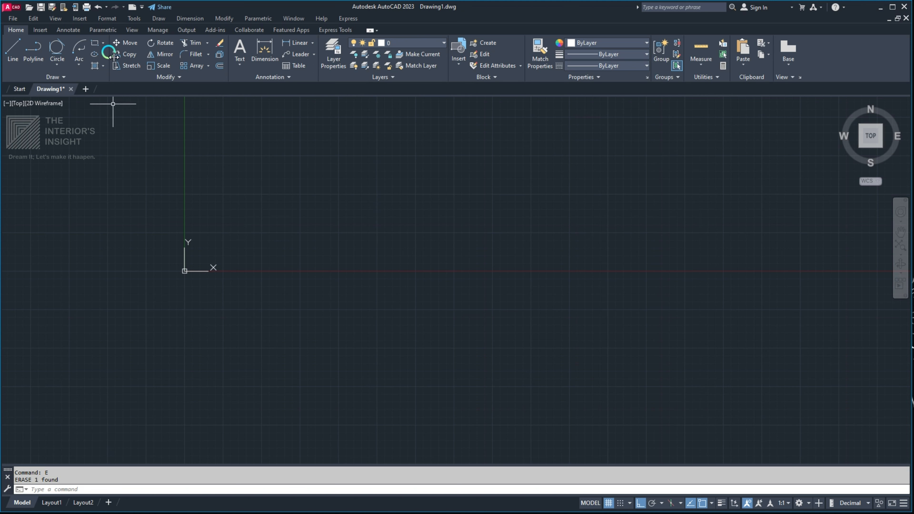
pyautogui.click(105, 42)
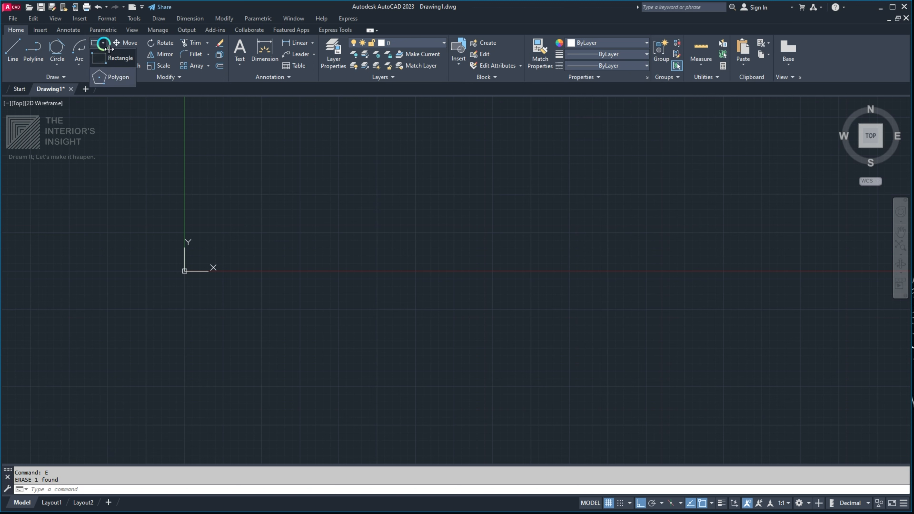
pyautogui.click(121, 80)
pyautogui.click(103, 43)
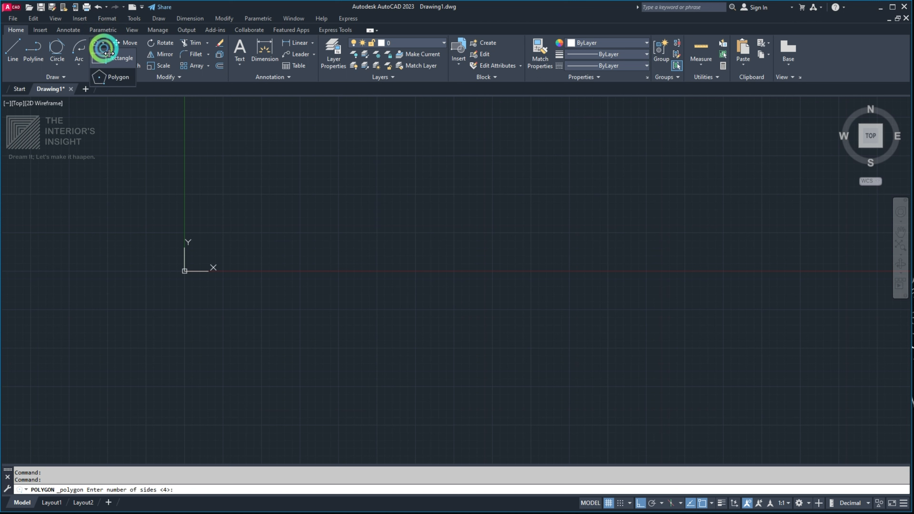
pyautogui.click(120, 54)
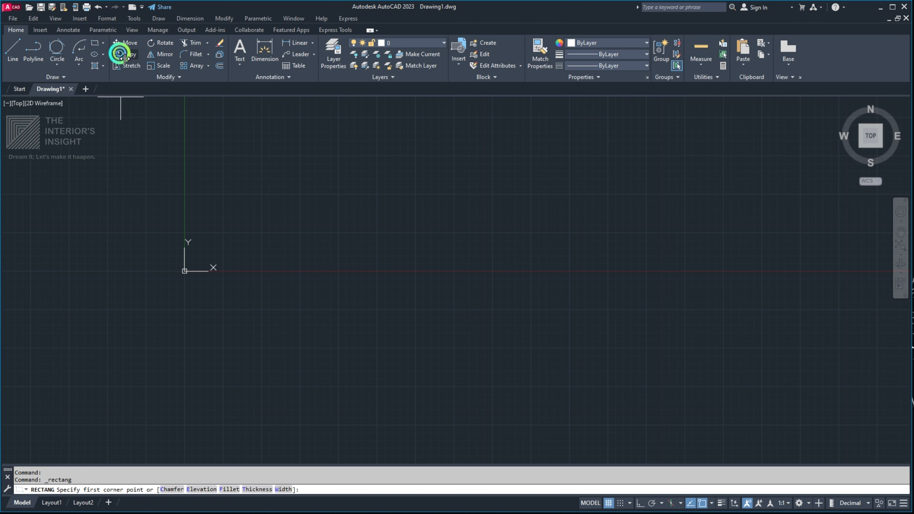
# - Draw a four-sided polygon inscribed in a circle, centred right of the Y axis, with one vertex pointing straight up
pyautogui.click(162, 19)
pyautogui.click(176, 112)
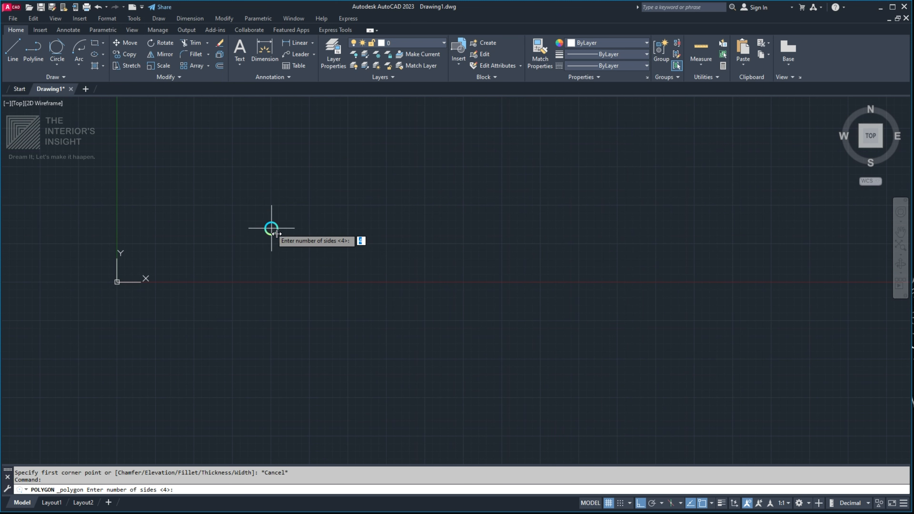
pyautogui.press('Return')
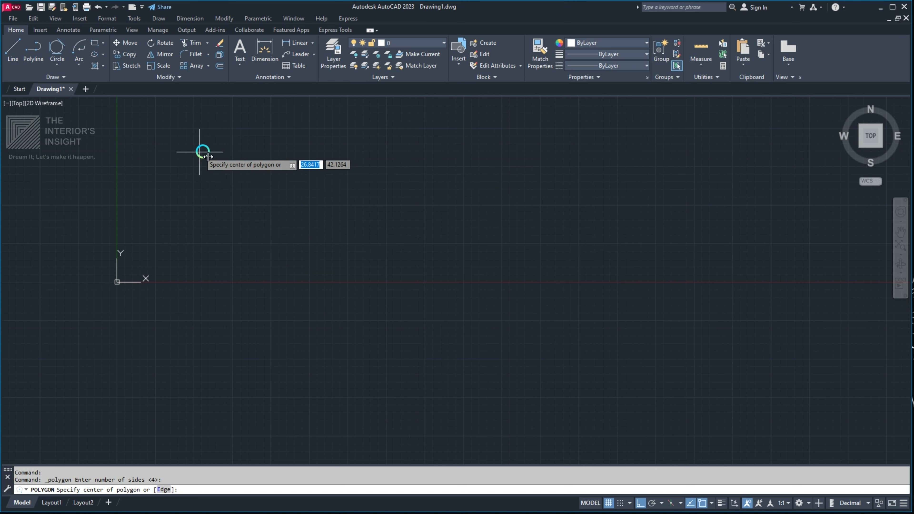
pyautogui.click(237, 180)
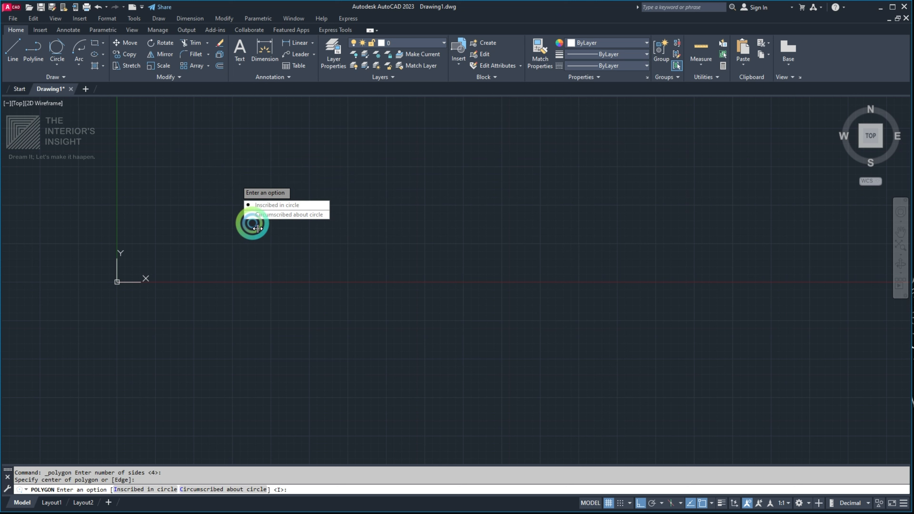
pyautogui.click(277, 209)
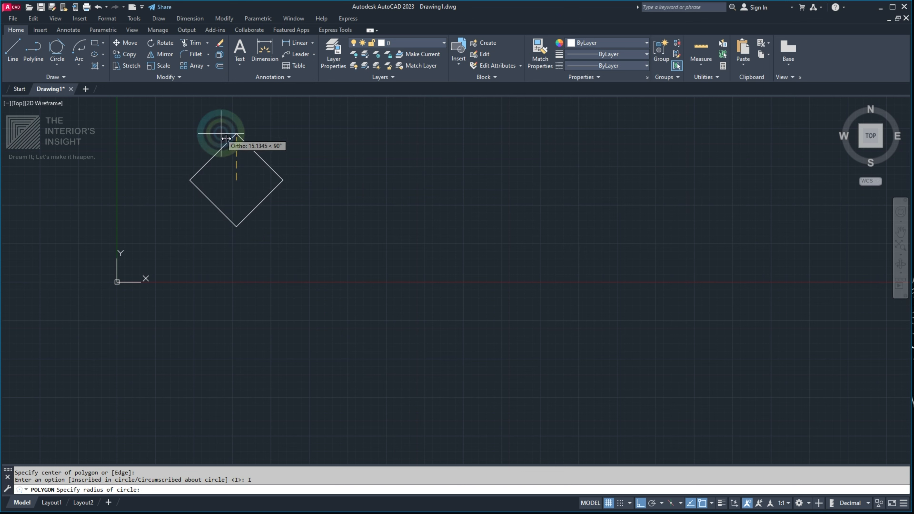
pyautogui.click(246, 151)
pyautogui.moveTo(270, 158); pyautogui.dragTo(261, 196, button='middle')
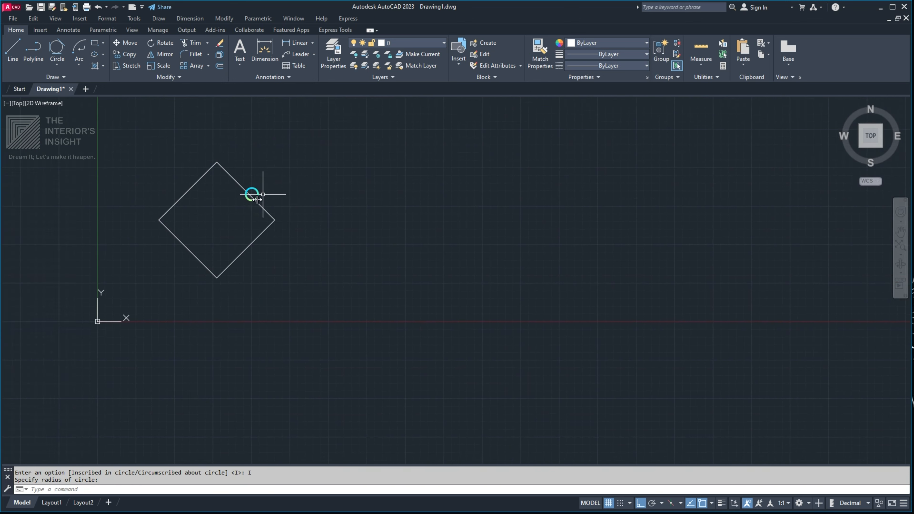
pyautogui.scroll(-1, 260, 193)
pyautogui.scroll(3, 245, 189)
pyautogui.click(227, 167)
pyautogui.click(206, 196)
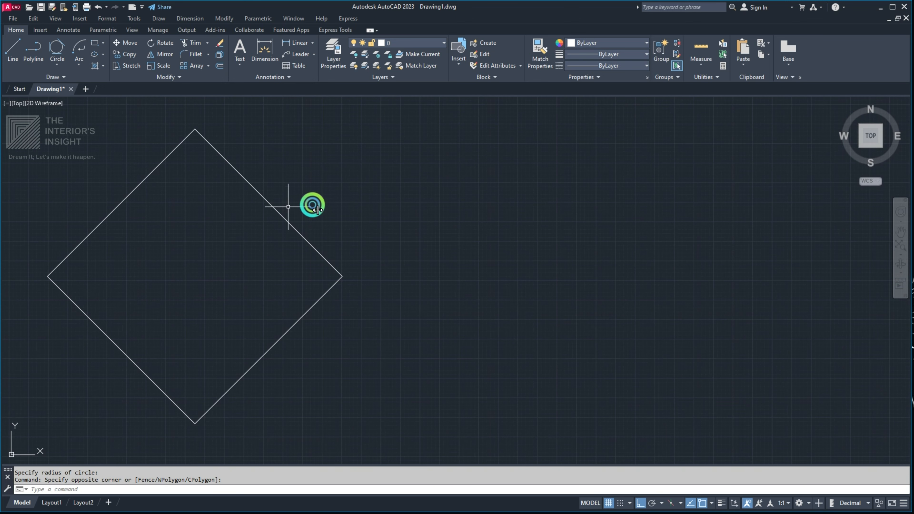
pyautogui.scroll(-4, 231, 193)
pyautogui.scroll(2, 236, 185)
# - Draw a 3-sided polygon inscribed in a circle, centred left of the Y axis, with one vertex pointing straight up
pyautogui.click(104, 42)
pyautogui.click(118, 78)
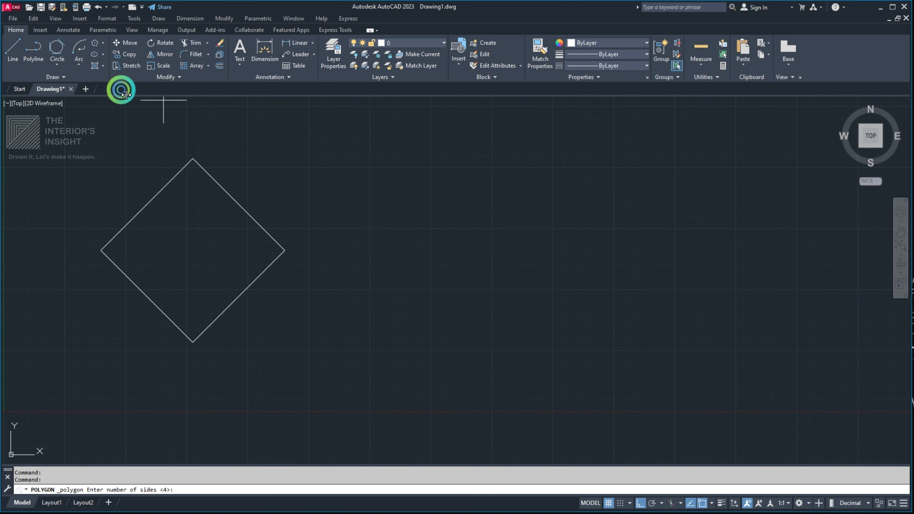
pyautogui.moveTo(190, 157); pyautogui.dragTo(357, 188, button='middle')
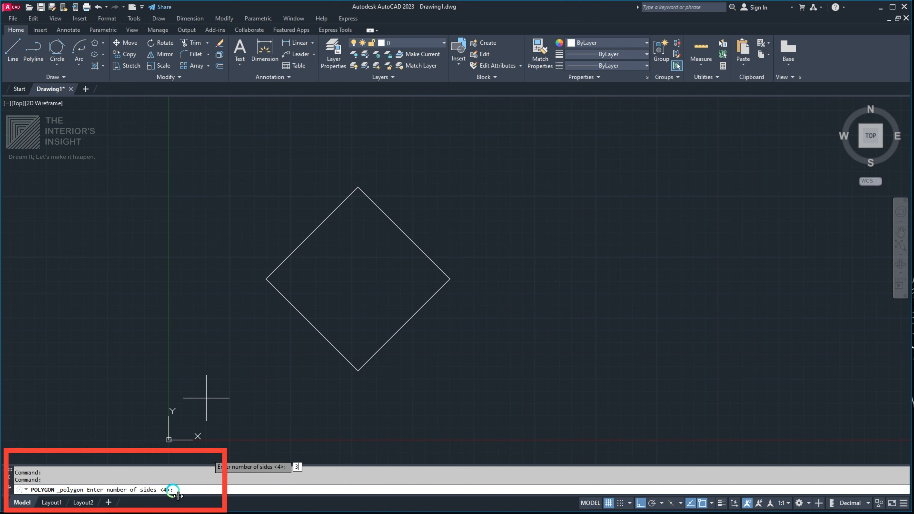
pyautogui.press('Return')
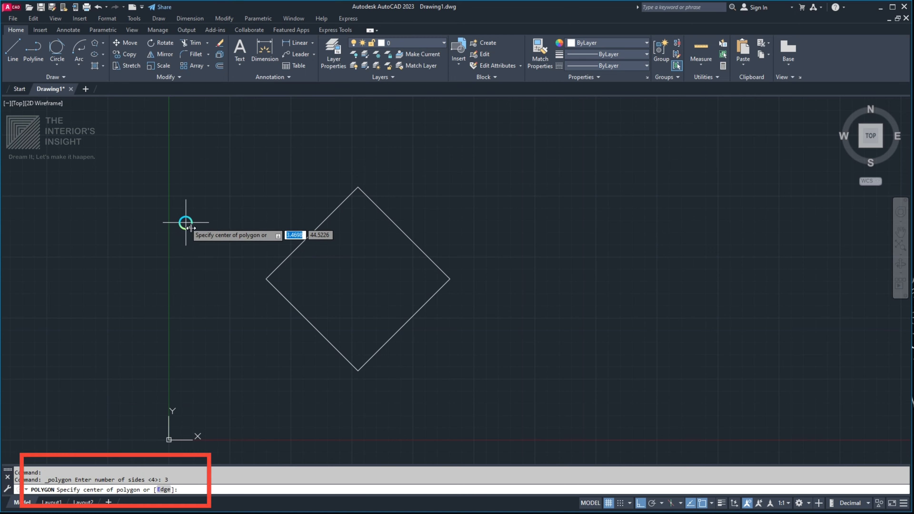
pyautogui.moveTo(159, 229); pyautogui.dragTo(231, 203, button='middle')
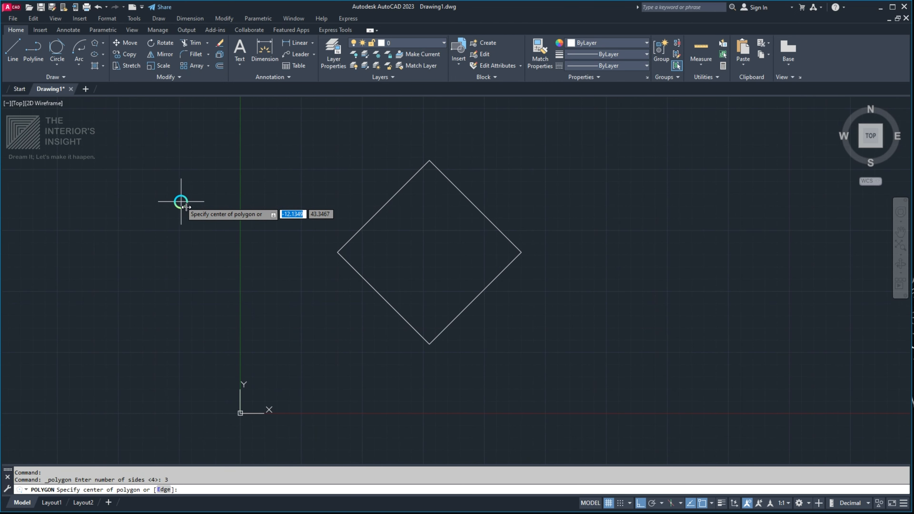
pyautogui.click(157, 218)
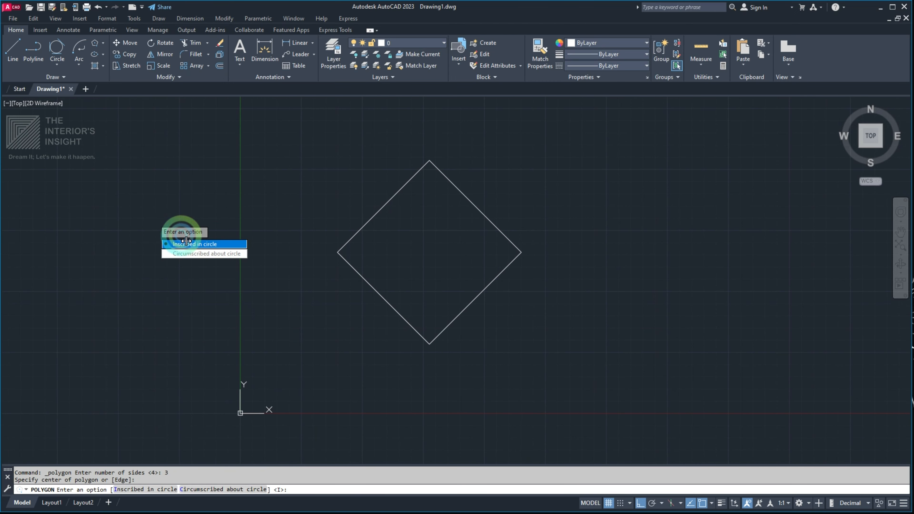
pyautogui.click(199, 249)
pyautogui.click(155, 142)
pyautogui.scroll(-2, 238, 248)
pyautogui.moveTo(270, 233)
pyautogui.mouseDown(button='middle')
pyautogui.moveTo(223, 224)
pyautogui.moveTo(391, 208)
pyautogui.mouseUp(button='middle')
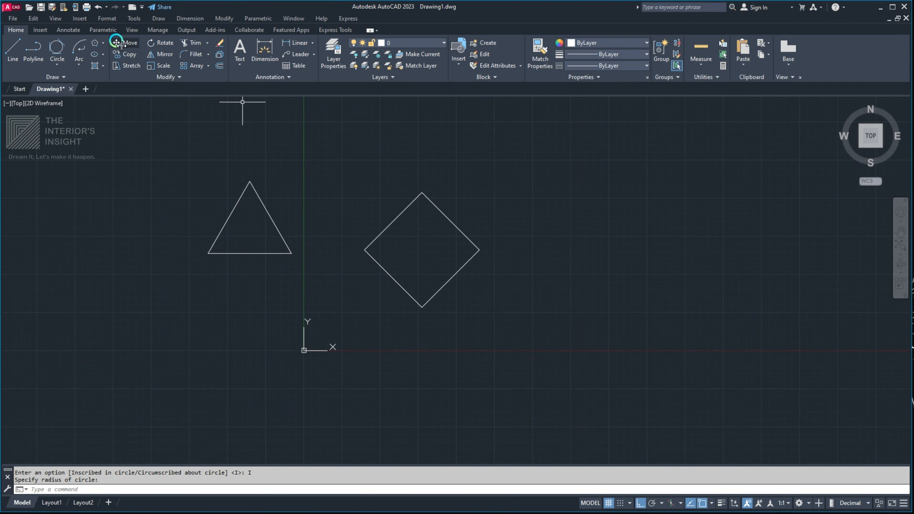
# - Draw a 5-sided polygon inscribed in a circle, to the right of the four-sided one, with one vertex pointing up
pyautogui.click(104, 43)
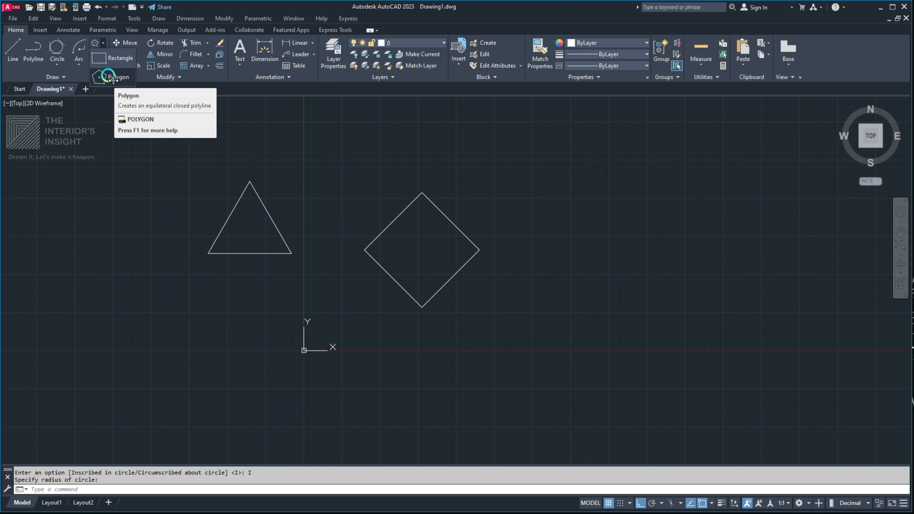
pyautogui.click(114, 75)
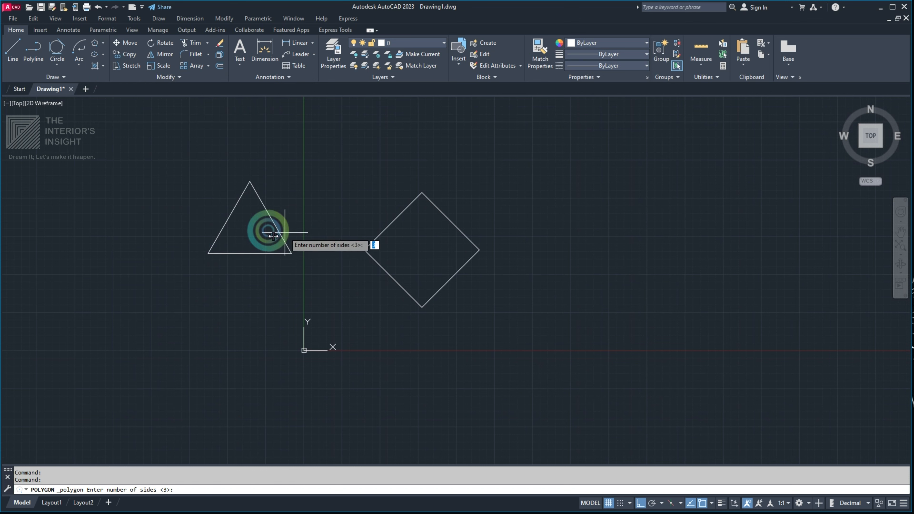
pyautogui.moveTo(557, 214)
pyautogui.mouseDown(button='middle')
pyautogui.moveTo(402, 233)
pyautogui.moveTo(332, 209)
pyautogui.mouseUp(button='middle')
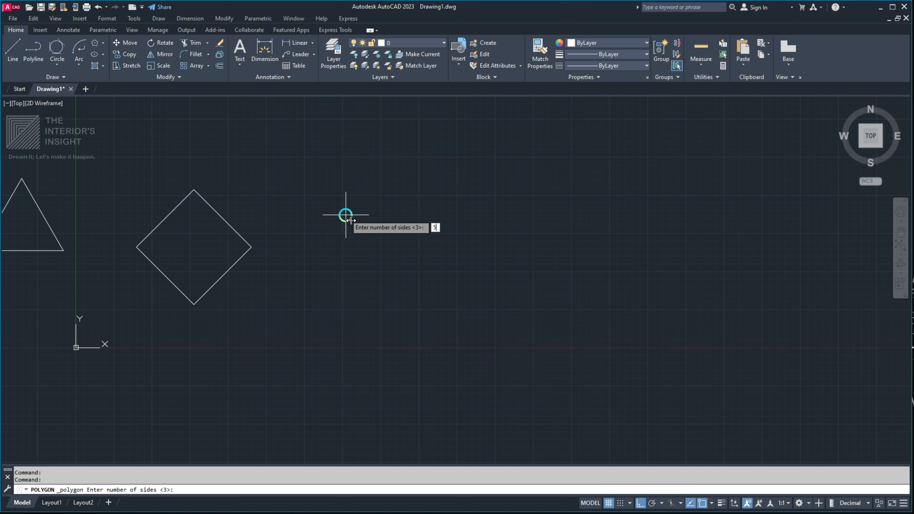
pyautogui.press('Return')
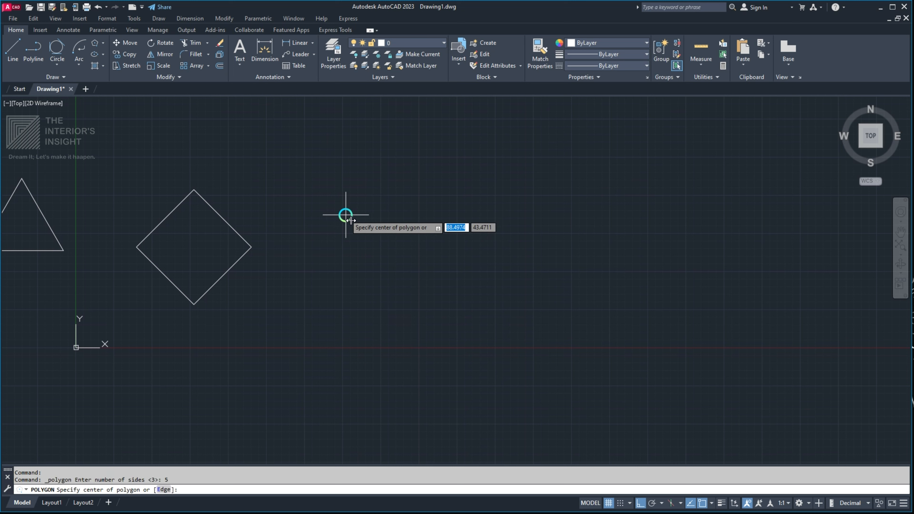
pyautogui.click(413, 221)
pyautogui.click(443, 241)
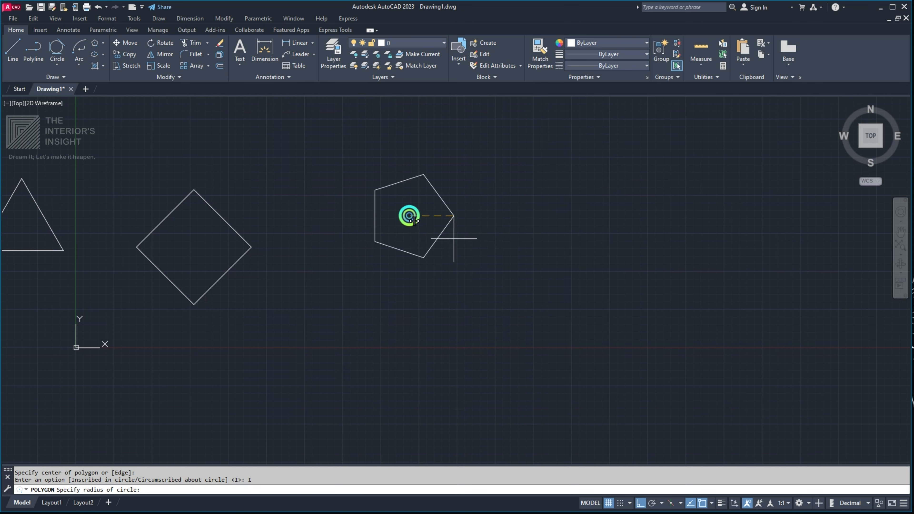
pyautogui.click(405, 143)
pyautogui.moveTo(421, 220)
pyautogui.mouseDown(button='middle')
pyautogui.moveTo(378, 229)
pyautogui.moveTo(288, 201)
pyautogui.mouseUp(button='middle')
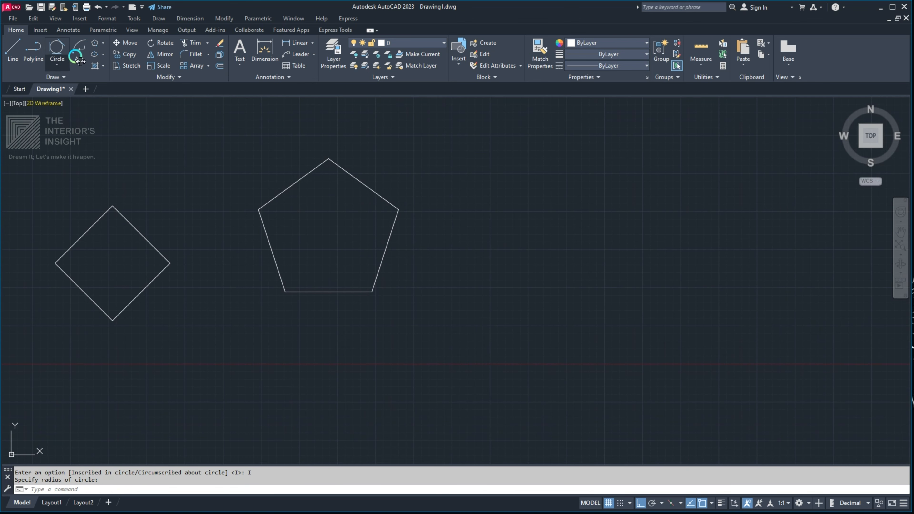
# - Draw a 6-sided polygon inscribed in a circle, to the right of the five-sided one, with one vertex pointing straight up
pyautogui.click(104, 44)
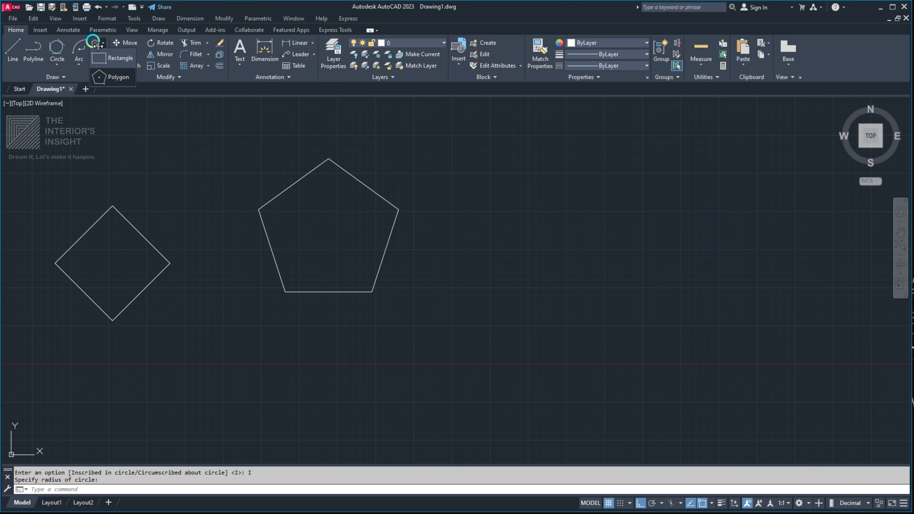
pyautogui.click(119, 85)
pyautogui.scroll(-3, 244, 143)
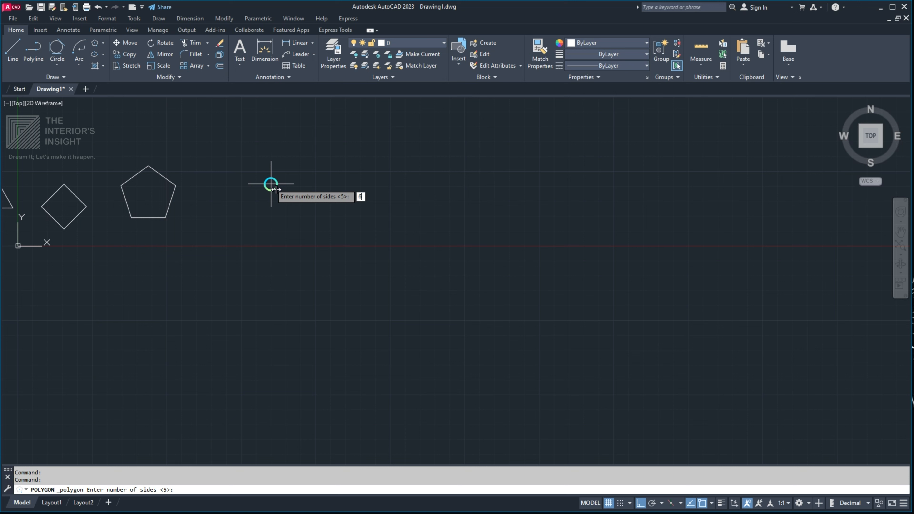
pyautogui.press('Return')
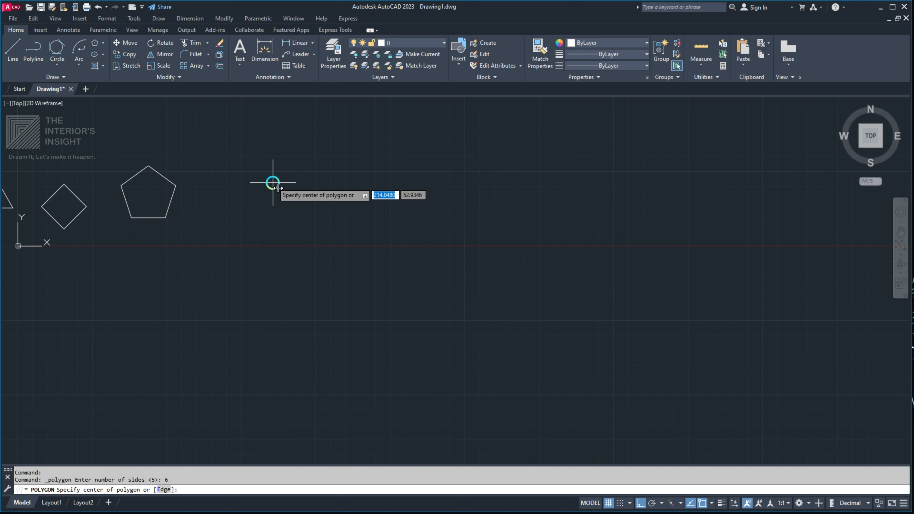
pyautogui.click(271, 183)
pyautogui.click(315, 208)
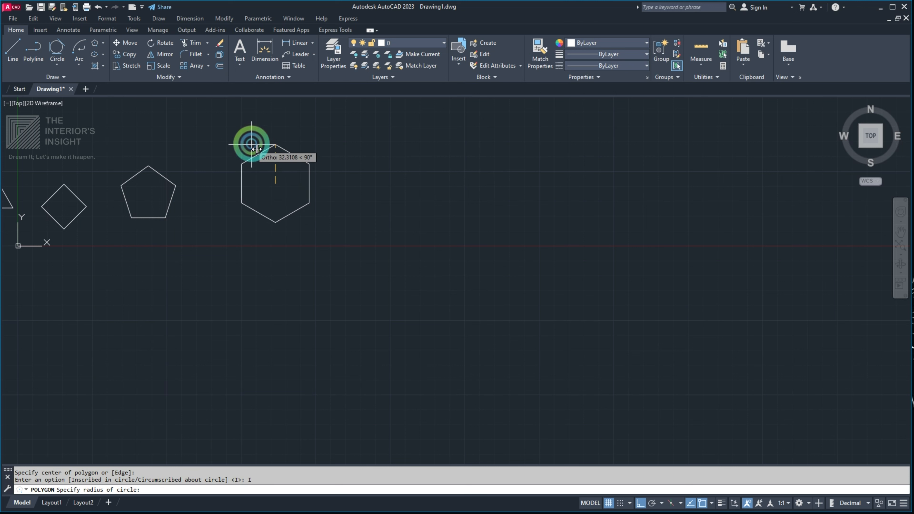
pyautogui.click(272, 138)
# - Draw an irregular triangle from three line segments left of the three-sided polygon, with Ortho turned off and the last segment closing the shape
pyautogui.scroll(-2, 244, 187)
pyautogui.moveTo(242, 184)
pyautogui.mouseDown(button='middle')
pyautogui.moveTo(201, 209)
pyautogui.moveTo(251, 206)
pyautogui.moveTo(341, 236)
pyautogui.mouseUp(button='middle')
pyautogui.scroll(4, 301, 188)
pyautogui.scroll(-3, 343, 252)
pyautogui.scroll(4, 230, 265)
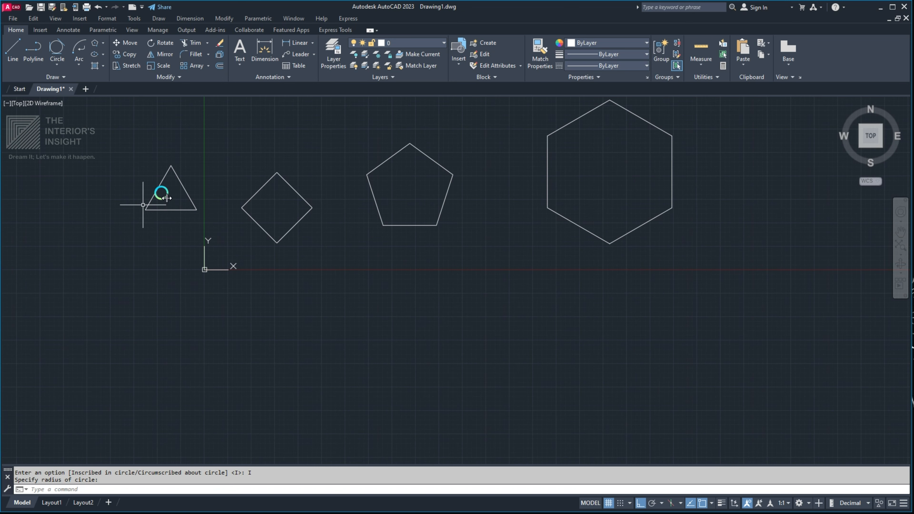
pyautogui.moveTo(442, 179); pyautogui.dragTo(372, 225, button='middle')
pyautogui.moveTo(146, 235); pyautogui.dragTo(322, 188, button='middle')
pyautogui.press('Return')
pyautogui.click(204, 168)
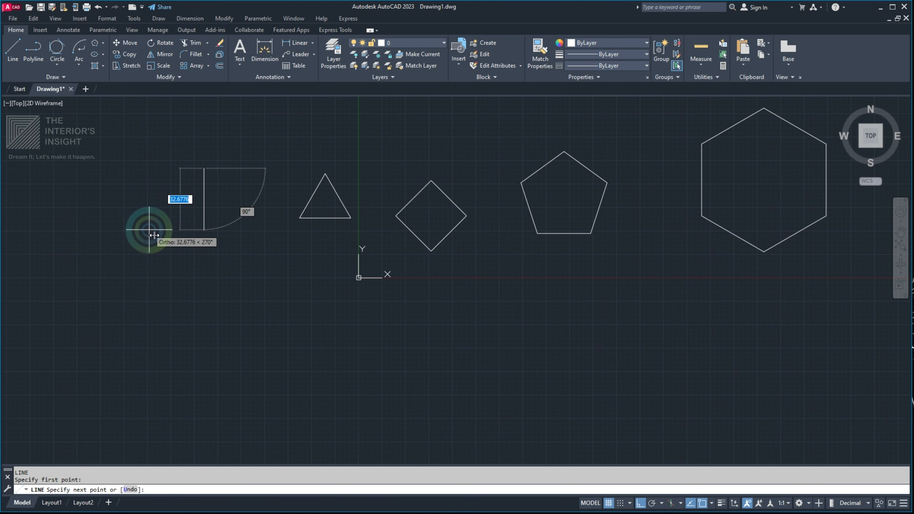
pyautogui.press('F8')
pyautogui.click(143, 234)
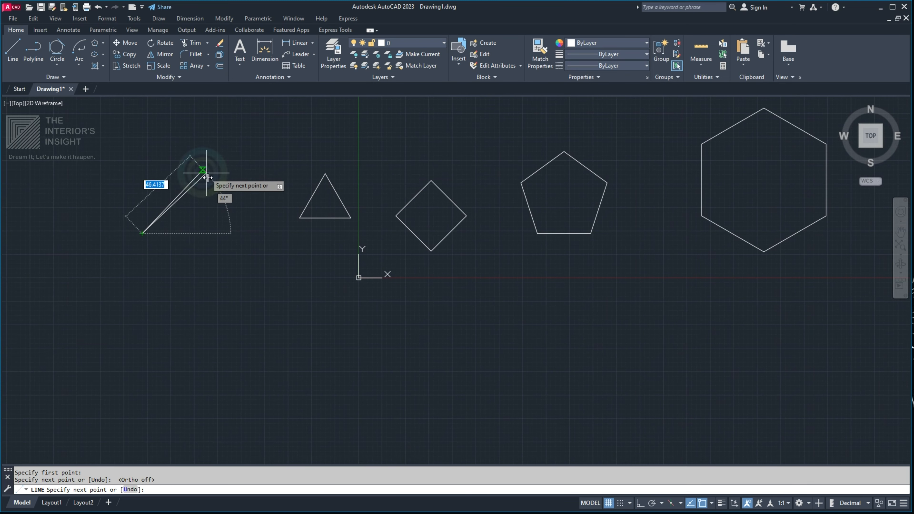
pyautogui.click(226, 233)
pyautogui.click(204, 168)
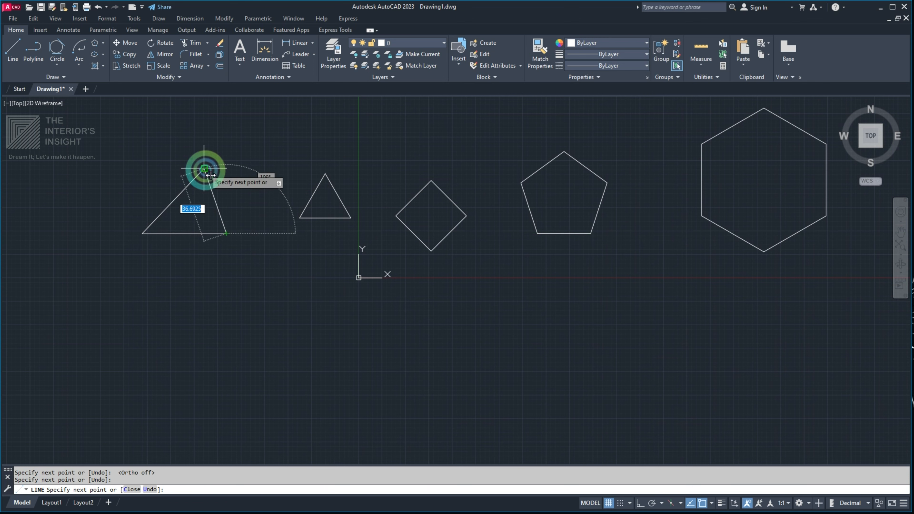
pyautogui.press('Return')
# - Compare the triangle drawn with lines against the shapes made with the Polygon command
pyautogui.scroll(4, 285, 199)
pyautogui.moveTo(386, 173); pyautogui.dragTo(386, 167, button='middle')
pyautogui.moveTo(228, 155); pyautogui.dragTo(363, 149, button='middle')
pyautogui.scroll(-2, 333, 218)
pyautogui.moveTo(256, 193); pyautogui.dragTo(337, 194, button='middle')
pyautogui.scroll(1, 337, 191)
pyautogui.moveTo(418, 178)
pyautogui.mouseDown(button='middle')
pyautogui.moveTo(318, 180)
pyautogui.moveTo(320, 199)
pyautogui.moveTo(342, 199)
pyautogui.moveTo(253, 225)
pyautogui.mouseUp(button='middle')
pyautogui.scroll(-2, 369, 183)
pyautogui.write('L')
pyautogui.press('Return')
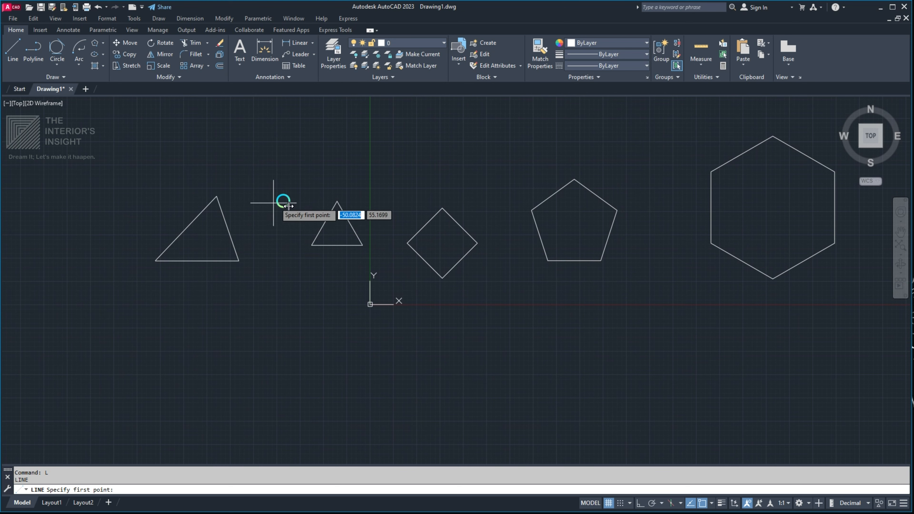
pyautogui.moveTo(421, 233); pyautogui.dragTo(299, 229, button='middle')
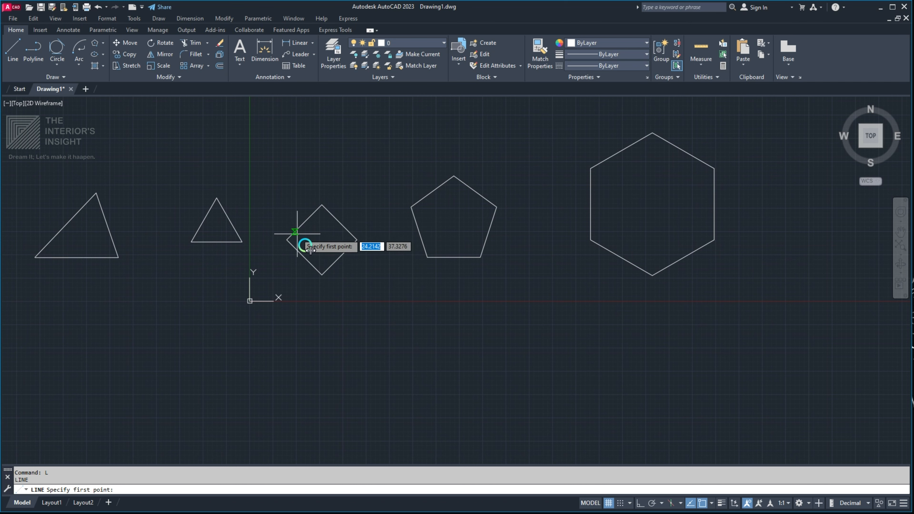
pyautogui.moveTo(453, 178)
pyautogui.mouseDown(button='middle')
pyautogui.moveTo(373, 210)
pyautogui.moveTo(372, 198)
pyautogui.moveTo(433, 207)
pyautogui.moveTo(264, 241)
pyautogui.mouseUp(button='middle')
pyautogui.moveTo(139, 247); pyautogui.dragTo(212, 225, button='middle')
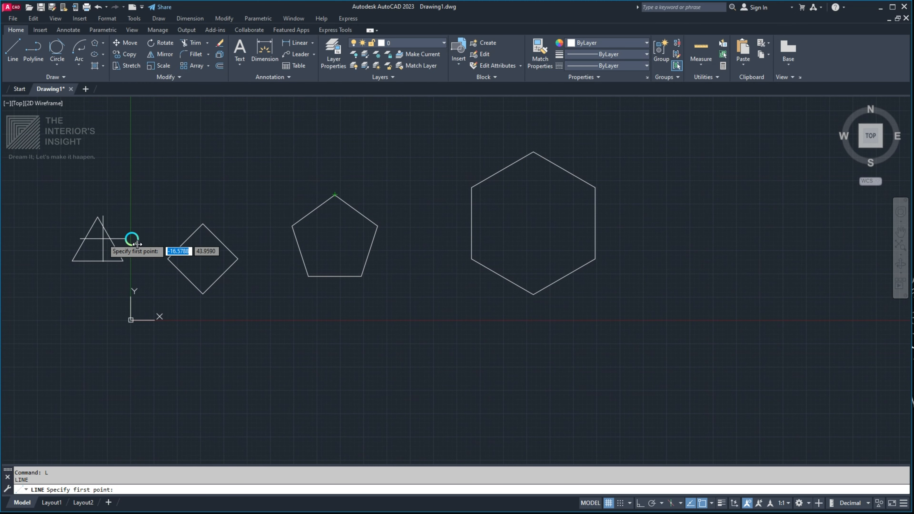
pyautogui.moveTo(104, 238); pyautogui.dragTo(277, 217, button='middle')
pyautogui.press('Return')
pyautogui.press('Escape')
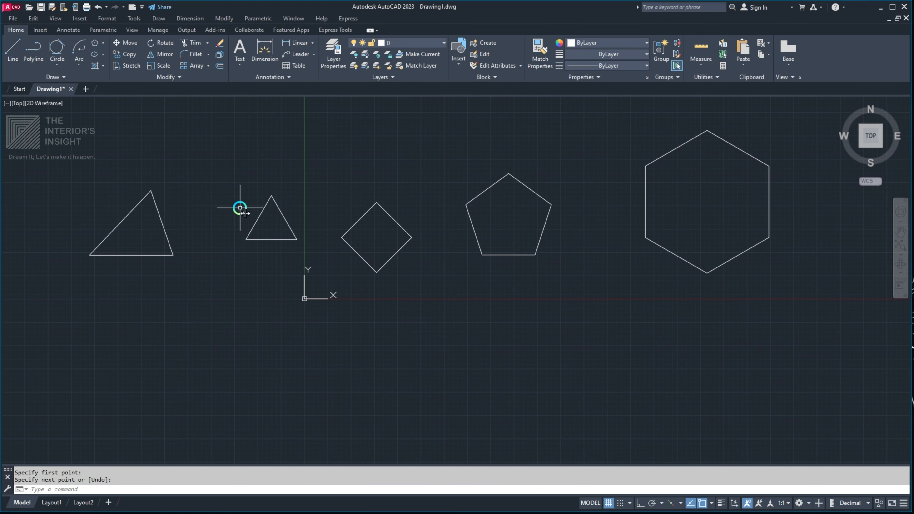
# - Draw a 7-sided polygon inscribed in a circle, to the right of the six-sided one and slightly smaller than it
pyautogui.scroll(4, 240, 206)
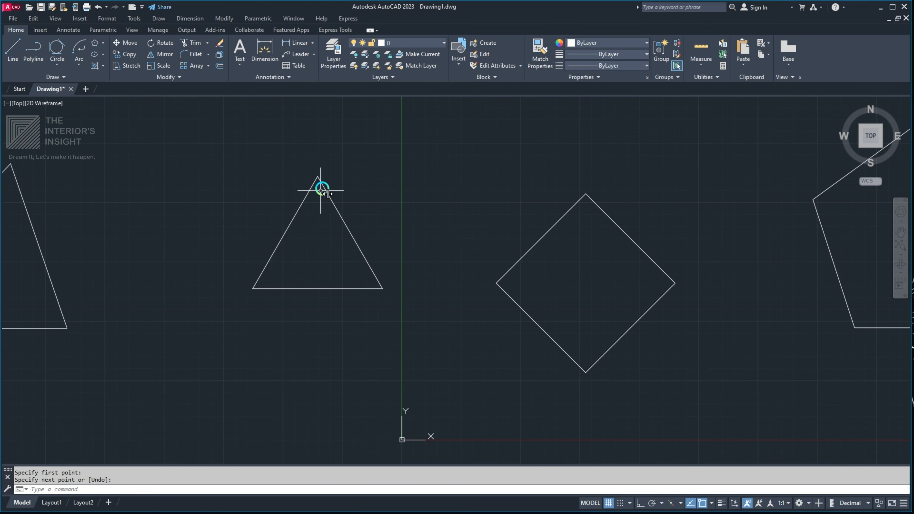
pyautogui.click(110, 53)
pyautogui.click(121, 79)
pyautogui.scroll(-4, 138, 211)
pyautogui.moveTo(322, 196); pyautogui.dragTo(56, 192, button='middle')
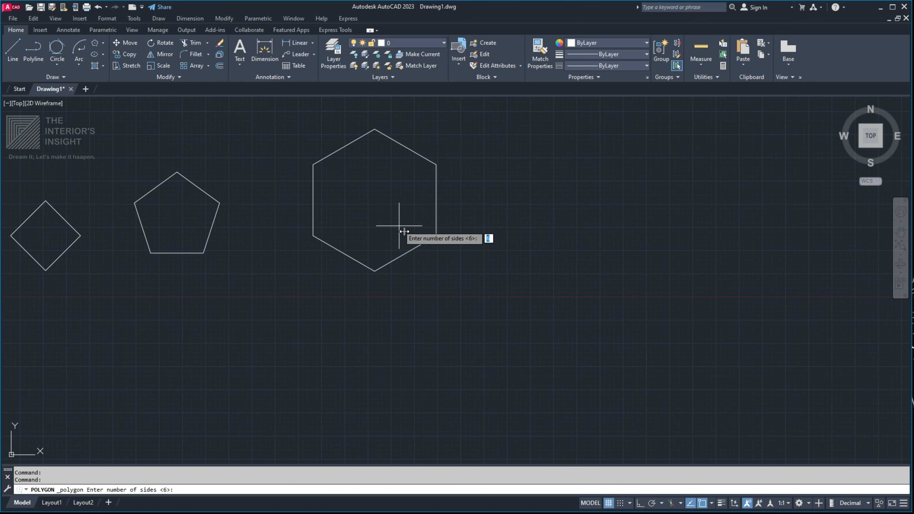
pyautogui.moveTo(398, 226); pyautogui.dragTo(239, 237, button='middle')
pyautogui.scroll(-2, 237, 238)
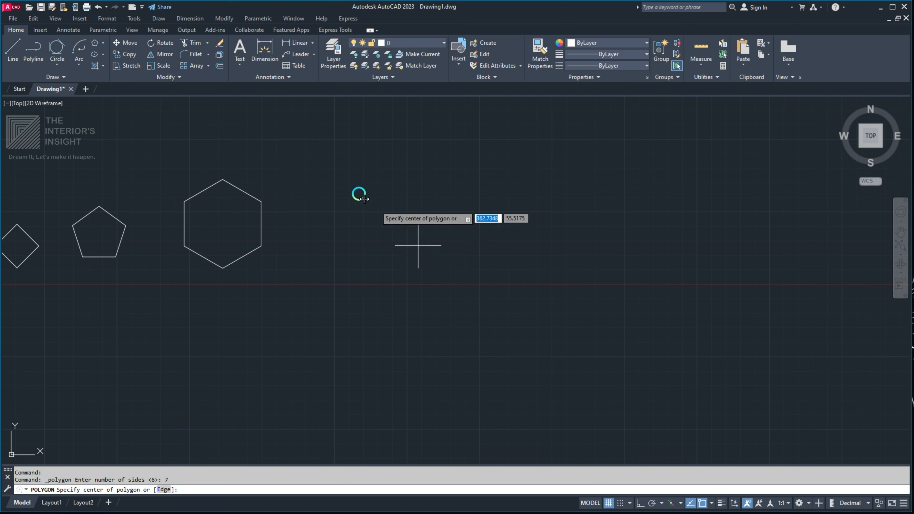
pyautogui.click(381, 202)
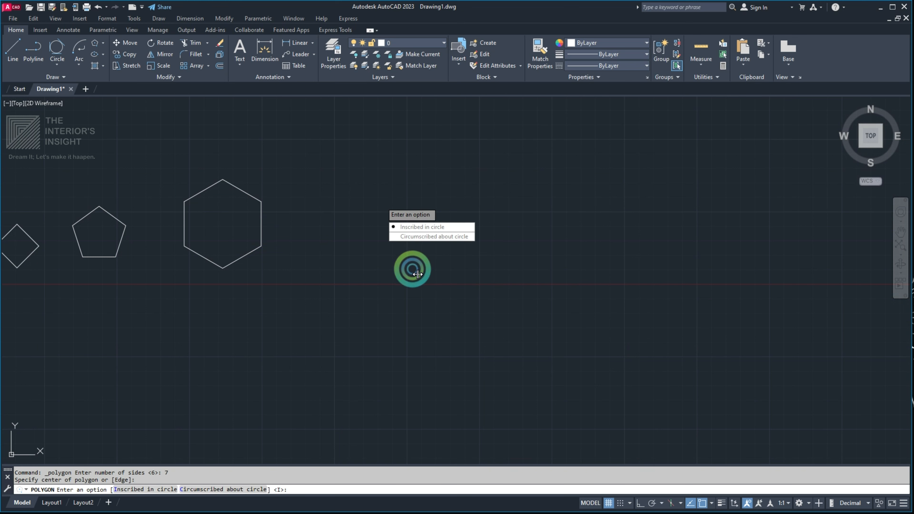
pyautogui.click(413, 226)
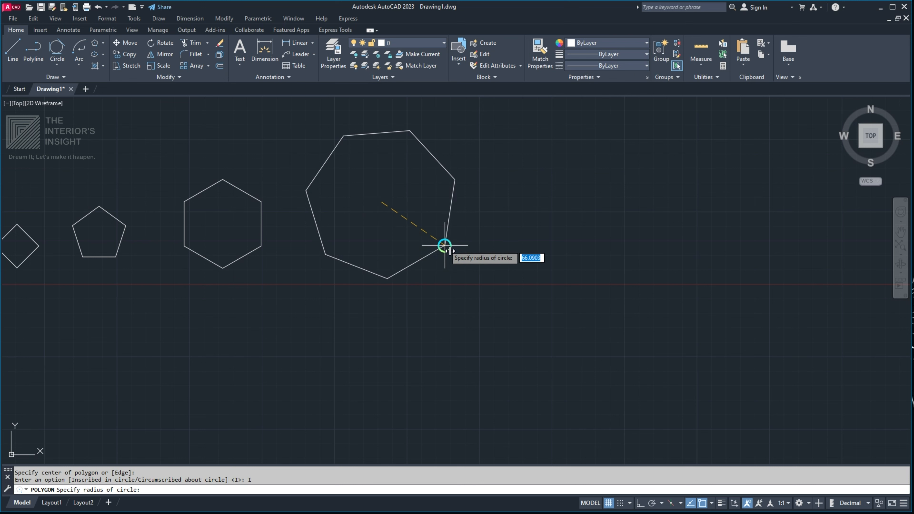
pyautogui.click(371, 182)
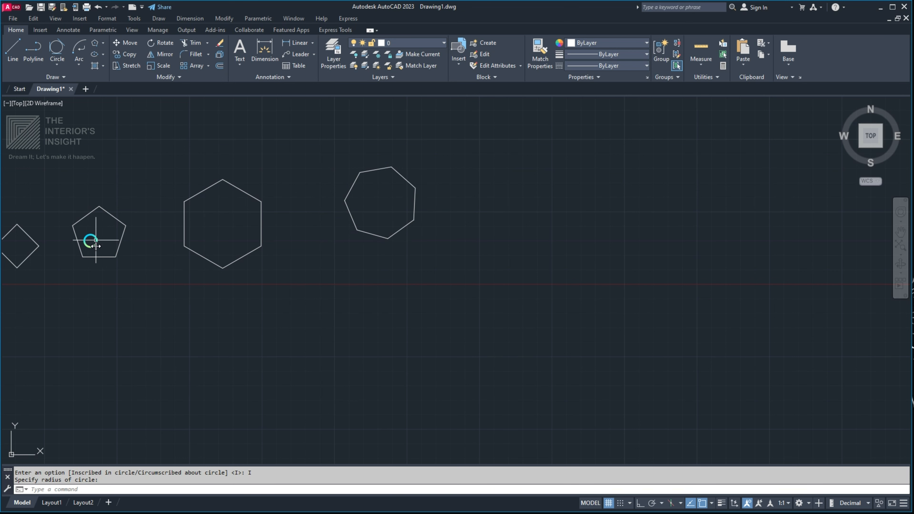
# - Start the Polygon command again and look over the existing shapes in the row, up to the seven-sided polygon
pyautogui.moveTo(309, 221); pyautogui.dragTo(268, 235, button='middle')
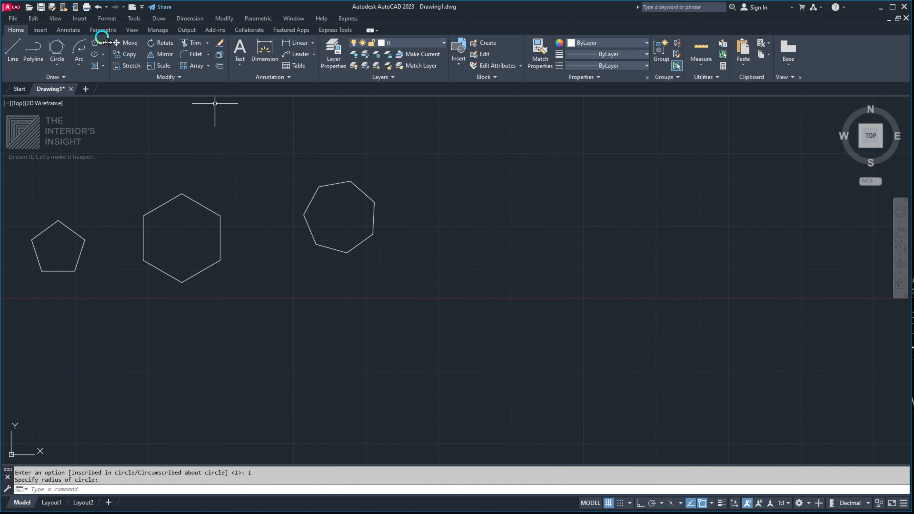
pyautogui.click(109, 76)
pyautogui.moveTo(329, 336); pyautogui.dragTo(284, 363, button='middle')
pyautogui.moveTo(450, 285); pyautogui.dragTo(339, 269, button='middle')
pyautogui.scroll(2, 335, 255)
pyautogui.moveTo(364, 224); pyautogui.dragTo(313, 258, button='middle')
pyautogui.moveTo(251, 263); pyautogui.dragTo(345, 271, button='middle')
pyautogui.scroll(-2, 262, 261)
pyautogui.moveTo(262, 261); pyautogui.dragTo(404, 233, button='middle')
pyautogui.scroll(4, 262, 235)
pyautogui.moveTo(126, 264)
pyautogui.mouseDown(button='middle')
pyautogui.moveTo(270, 248)
pyautogui.moveTo(221, 246)
pyautogui.mouseUp(button='middle')
pyautogui.scroll(-4, 156, 219)
pyautogui.scroll(4, 219, 243)
pyautogui.moveTo(346, 232); pyautogui.dragTo(218, 264, button='middle')
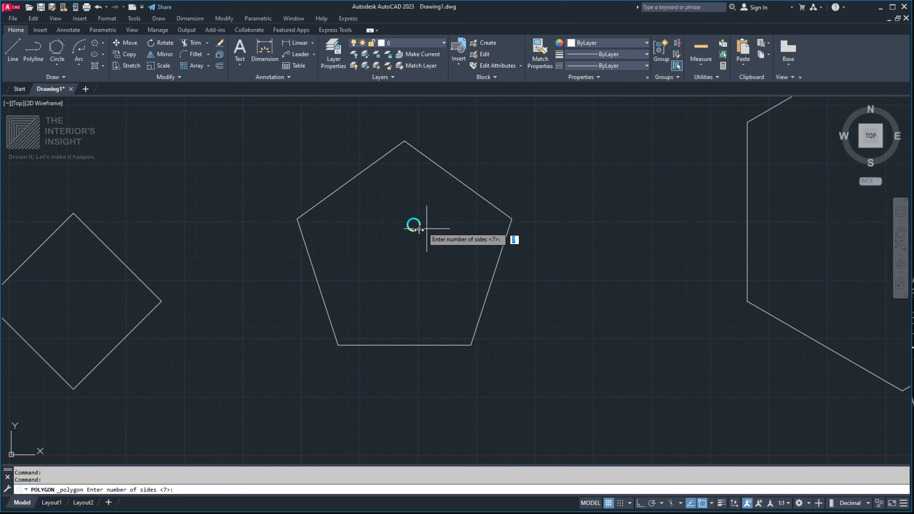
pyautogui.scroll(-4, 406, 226)
pyautogui.moveTo(405, 227); pyautogui.dragTo(261, 267, button='middle')
pyautogui.moveTo(452, 222)
pyautogui.mouseDown(button='middle')
pyautogui.moveTo(379, 252)
pyautogui.moveTo(346, 238)
pyautogui.mouseUp(button='middle')
pyautogui.scroll(4, 408, 235)
pyautogui.scroll(-4, 410, 234)
pyautogui.moveTo(483, 209); pyautogui.dragTo(329, 208, button='middle')
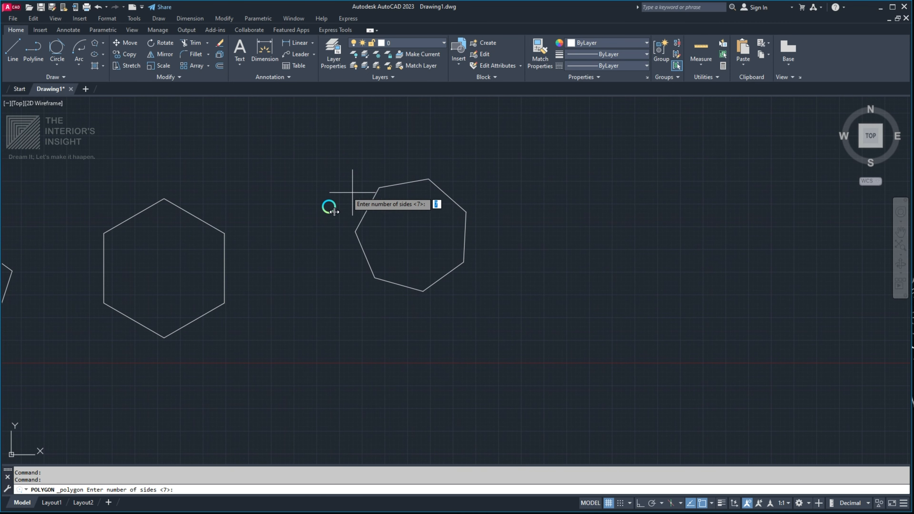
pyautogui.moveTo(431, 211); pyautogui.dragTo(322, 210, button='middle')
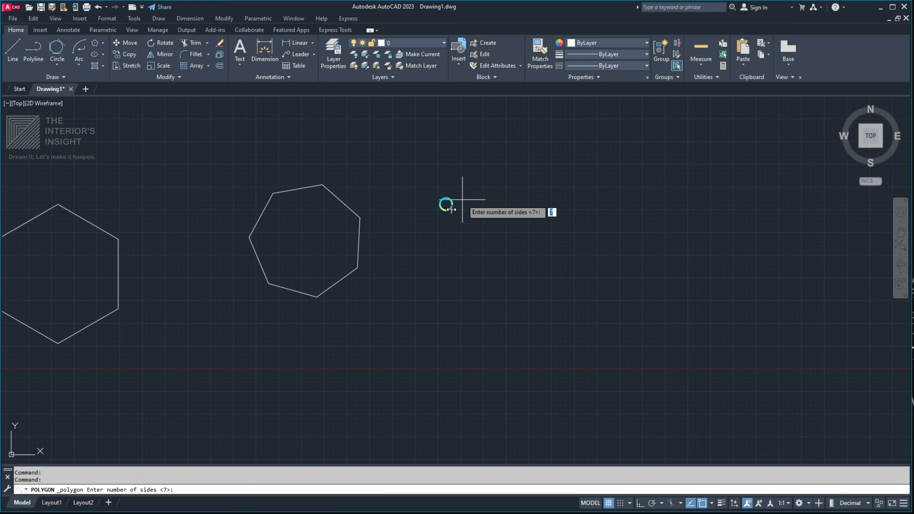
pyautogui.moveTo(241, 234); pyautogui.dragTo(326, 224, button='middle')
pyautogui.moveTo(86, 196); pyautogui.dragTo(153, 191, button='middle')
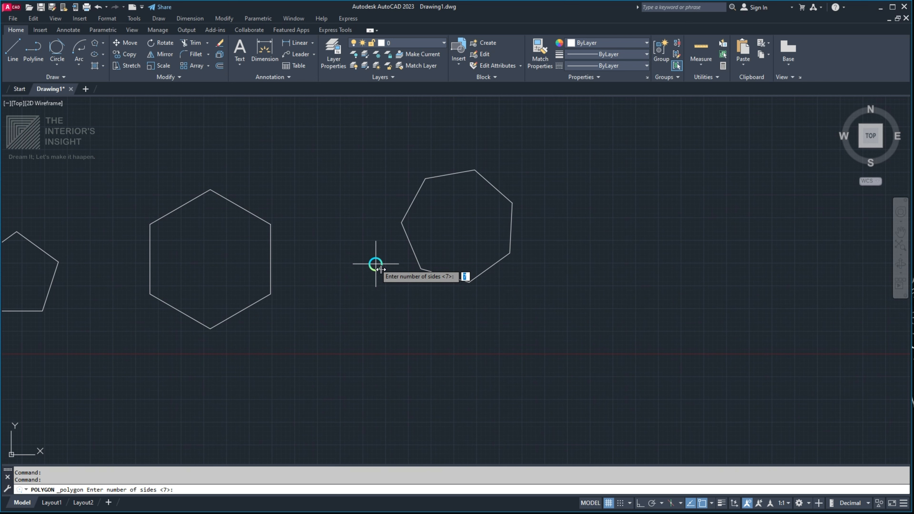
# - Draw an 8-sided polygon inscribed in a circle of radius about 30, to the right of the seven-sided one
pyautogui.moveTo(486, 237); pyautogui.dragTo(339, 272, button='middle')
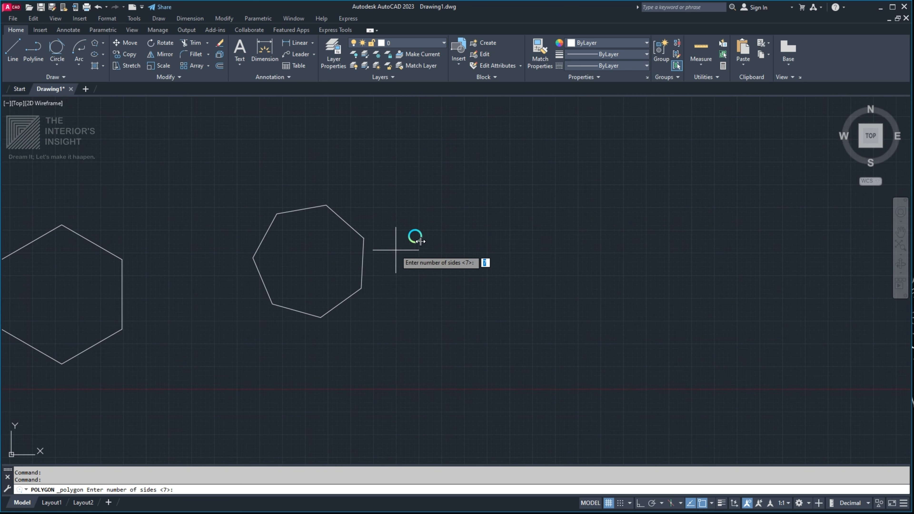
pyautogui.moveTo(445, 227); pyautogui.dragTo(369, 237, button='middle')
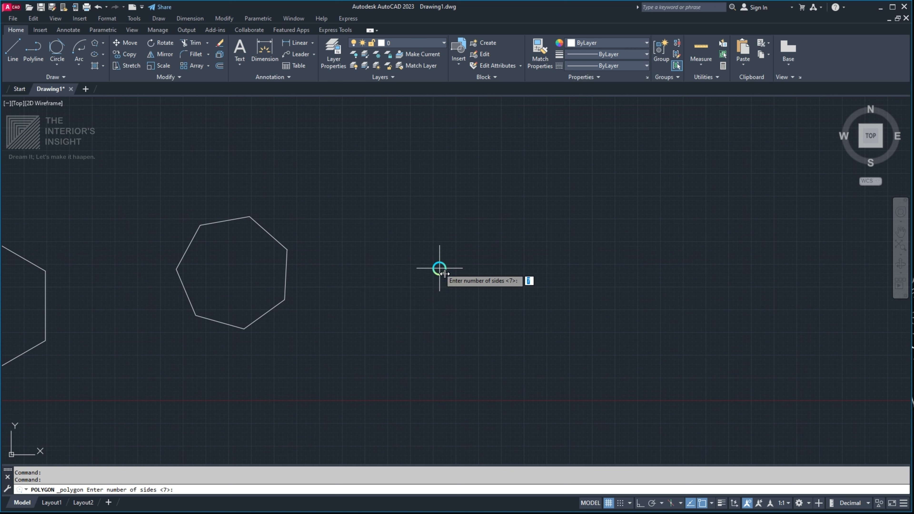
pyautogui.click(469, 255)
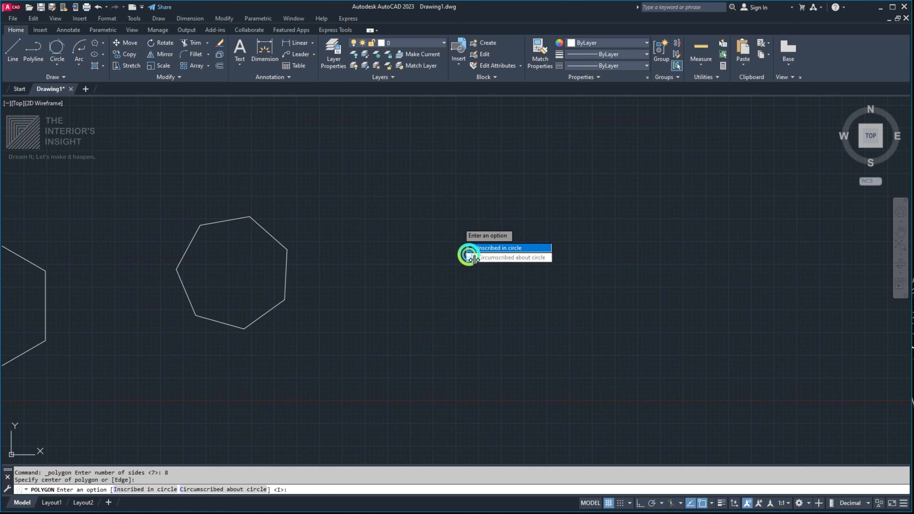
pyautogui.press('Return')
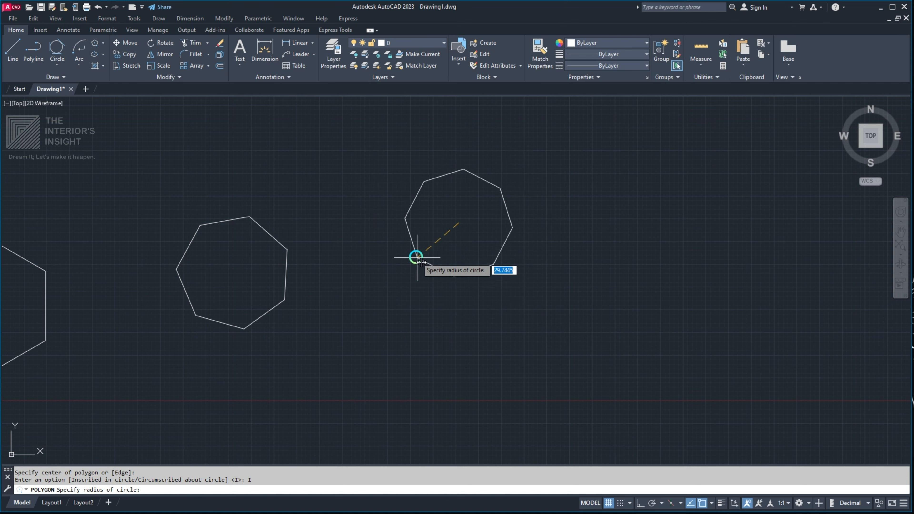
pyautogui.click(419, 257)
# - Look over the full row of shapes, sweeping a crossing selection window across them
pyautogui.moveTo(471, 228); pyautogui.dragTo(389, 249, button='middle')
pyautogui.scroll(-4, 254, 249)
pyautogui.scroll(2, 223, 266)
pyautogui.scroll(-4, 249, 265)
pyautogui.moveTo(235, 266); pyautogui.dragTo(281, 251, button='middle')
pyautogui.click(529, 183)
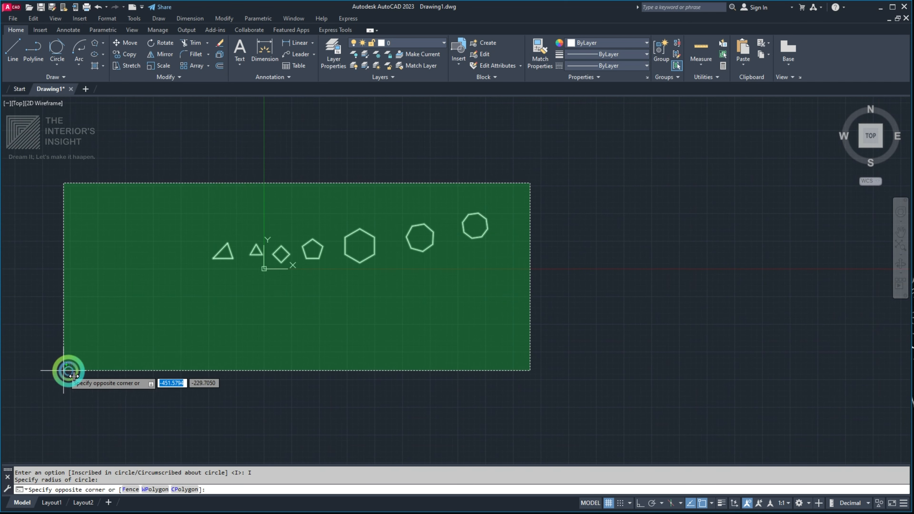
pyautogui.click(586, 300)
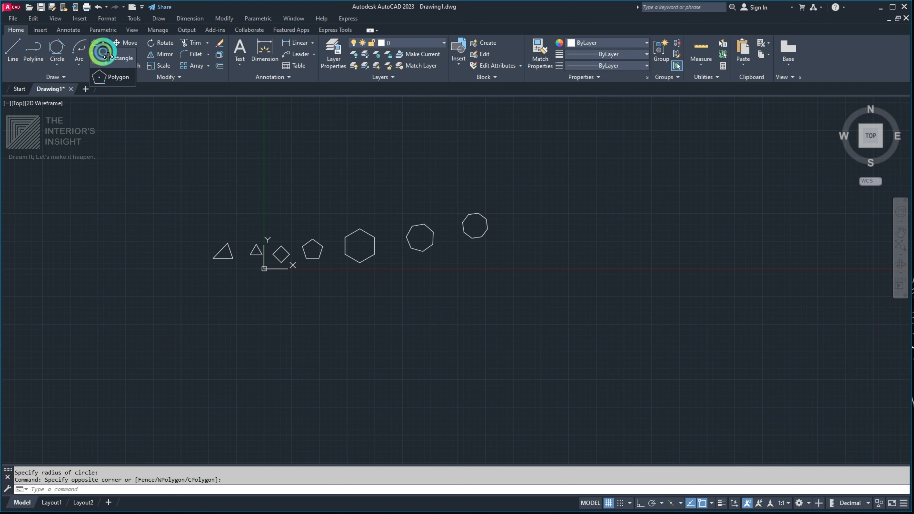
# - Draw a 20-sided polygon inscribed in a circle, above the row of shapes and clearly larger than them
pyautogui.click(115, 77)
pyautogui.moveTo(264, 262); pyautogui.dragTo(262, 317, button='middle')
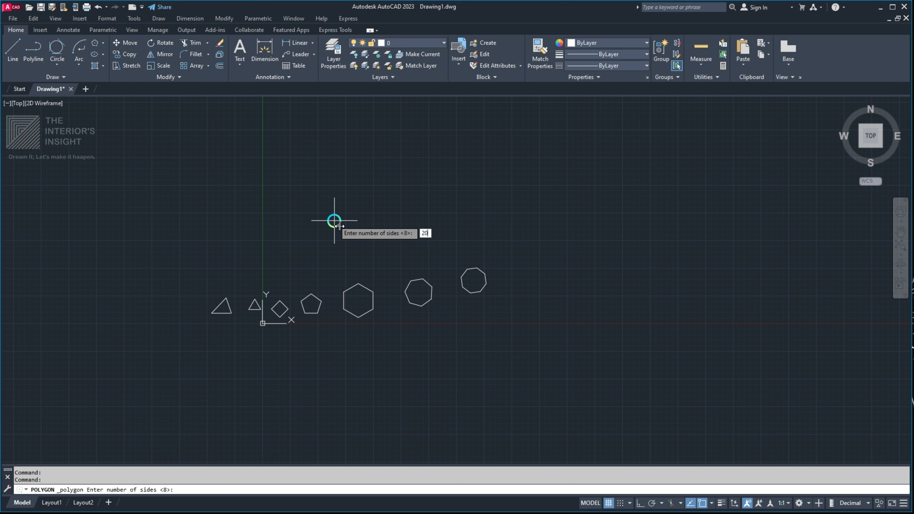
pyautogui.click(276, 161)
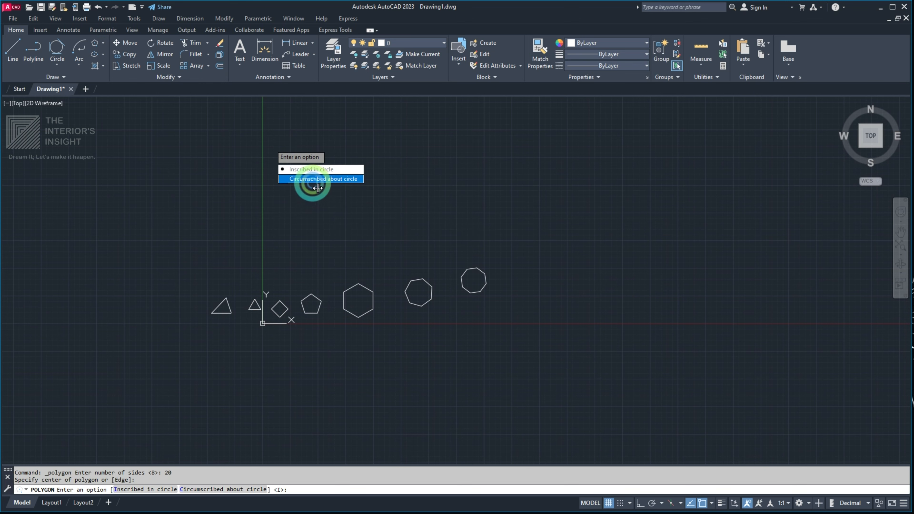
pyautogui.click(301, 169)
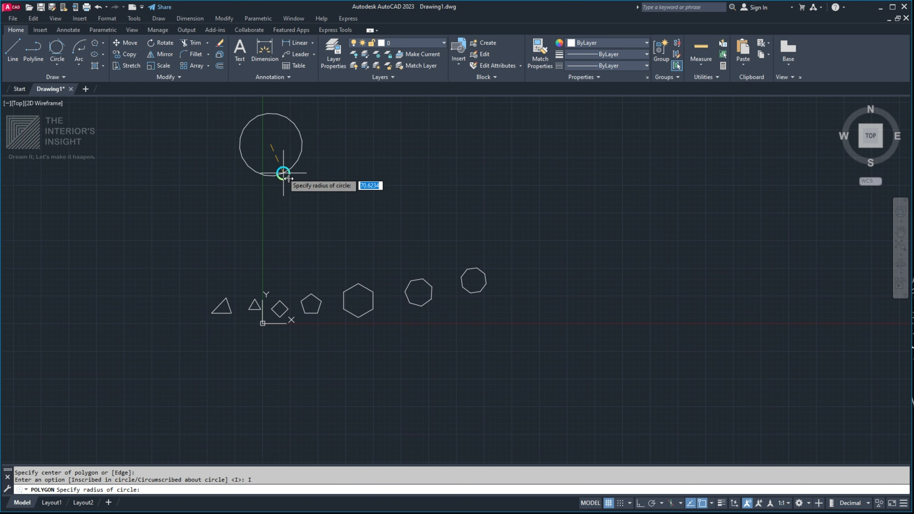
pyautogui.scroll(5, 284, 175)
pyautogui.scroll(5, 238, 160)
pyautogui.scroll(-15, 367, 296)
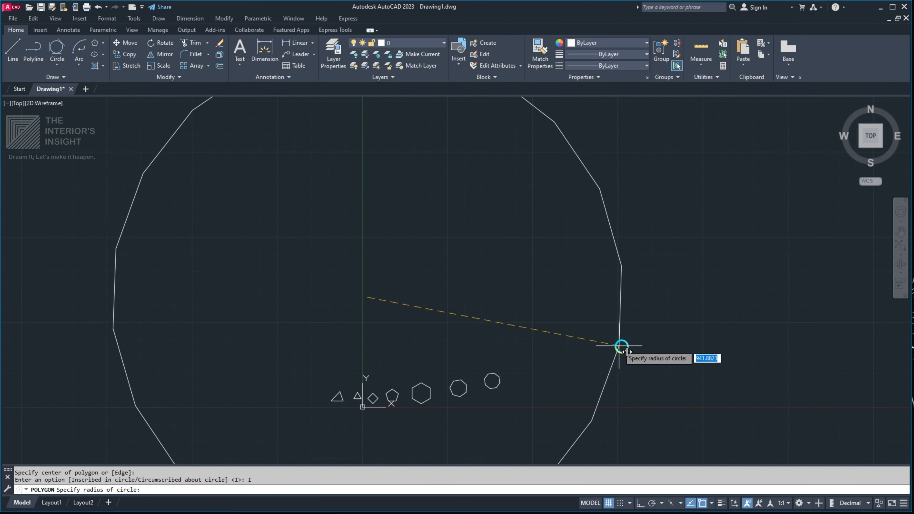
pyautogui.scroll(-14, 630, 337)
pyautogui.moveTo(640, 336); pyautogui.dragTo(424, 265, button='middle')
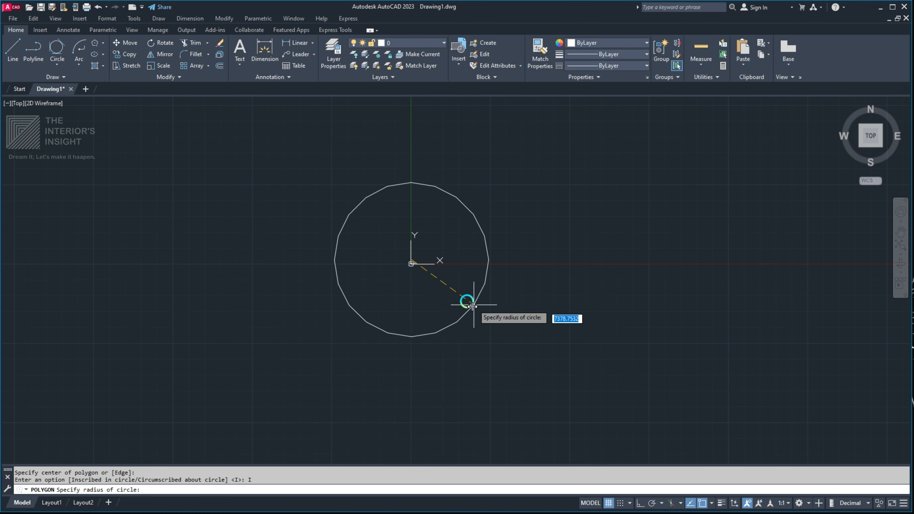
pyautogui.scroll(14, 414, 261)
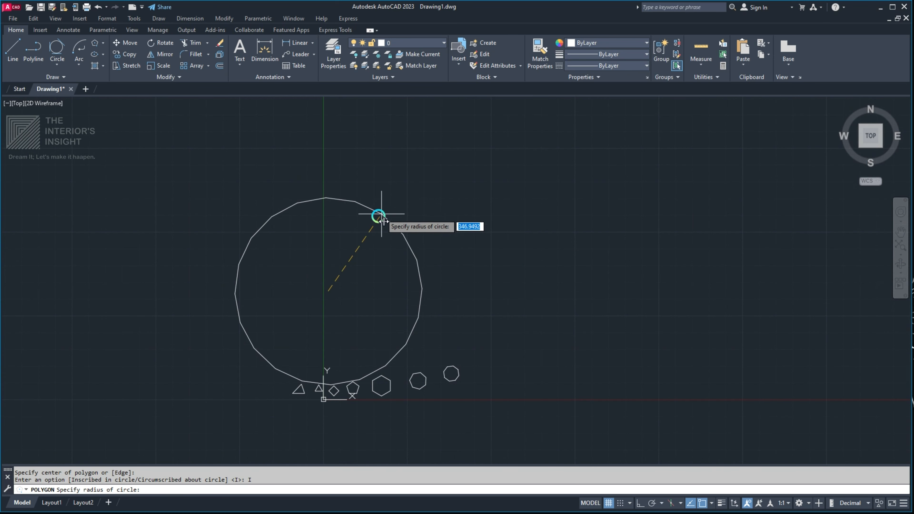
pyautogui.scroll(5, 332, 287)
pyautogui.scroll(-5, 333, 287)
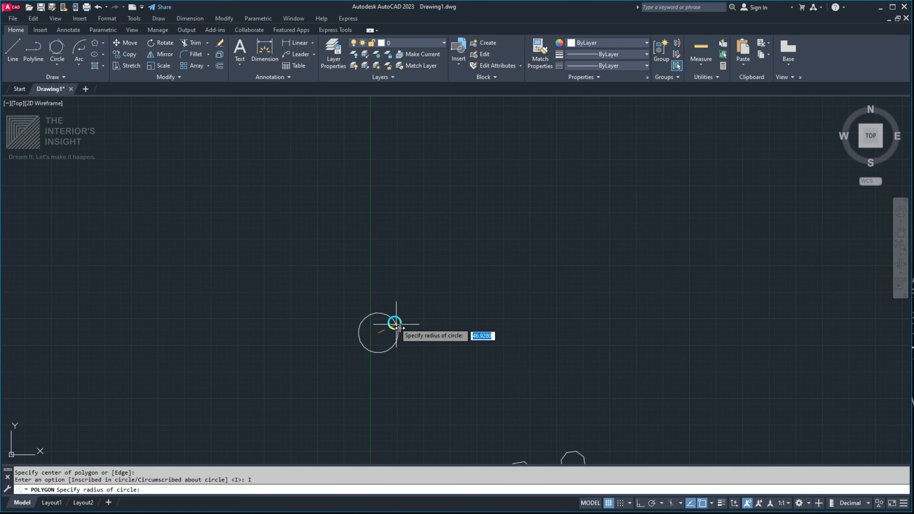
pyautogui.scroll(3, 306, 256)
pyautogui.click(304, 256)
pyautogui.scroll(2, 304, 256)
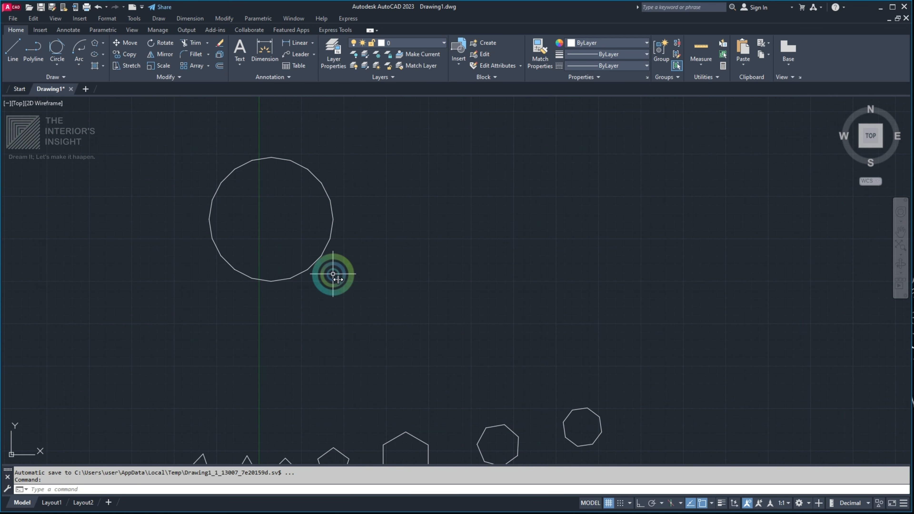
# - Draw a 10-sided polygon inscribed in a circle, to the right of the 20-sided one and slightly smaller than it
pyautogui.click(107, 77)
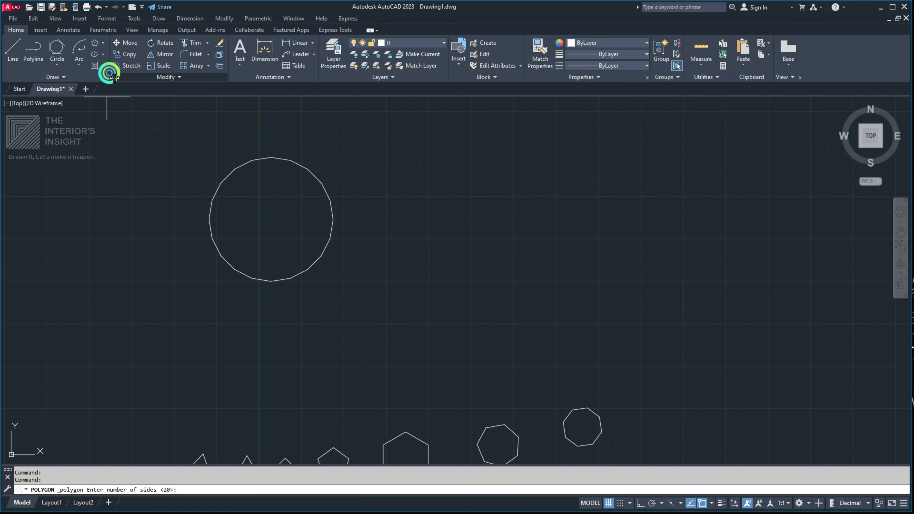
pyautogui.press('Return')
pyautogui.moveTo(663, 257); pyautogui.dragTo(375, 208, button='middle')
pyautogui.click(394, 183)
pyautogui.click(440, 209)
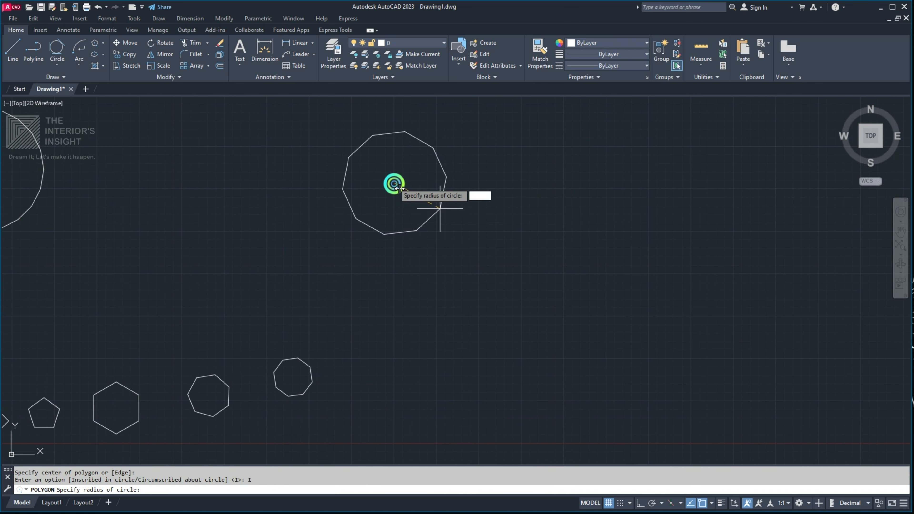
pyautogui.click(394, 237)
pyautogui.moveTo(365, 285)
pyautogui.mouseDown(button='middle')
pyautogui.moveTo(529, 234)
pyautogui.moveTo(393, 249)
pyautogui.moveTo(441, 265)
pyautogui.moveTo(516, 253)
pyautogui.mouseUp(button='middle')
pyautogui.scroll(-2, 528, 235)
pyautogui.scroll(1, 365, 277)
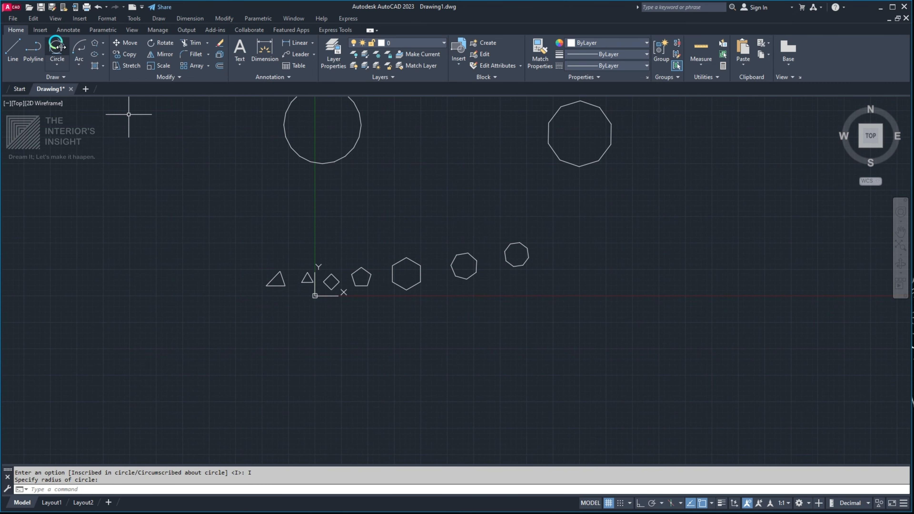
# - With Ortho on, draw a 3-sided polygon circumscribed about a circle of radius about 22, pointing downward, above and left of the row
pyautogui.click(120, 76)
pyautogui.moveTo(170, 249); pyautogui.dragTo(186, 158, button='middle')
pyautogui.scroll(2, 194, 204)
pyautogui.scroll(2, 201, 209)
pyautogui.scroll(4, 310, 282)
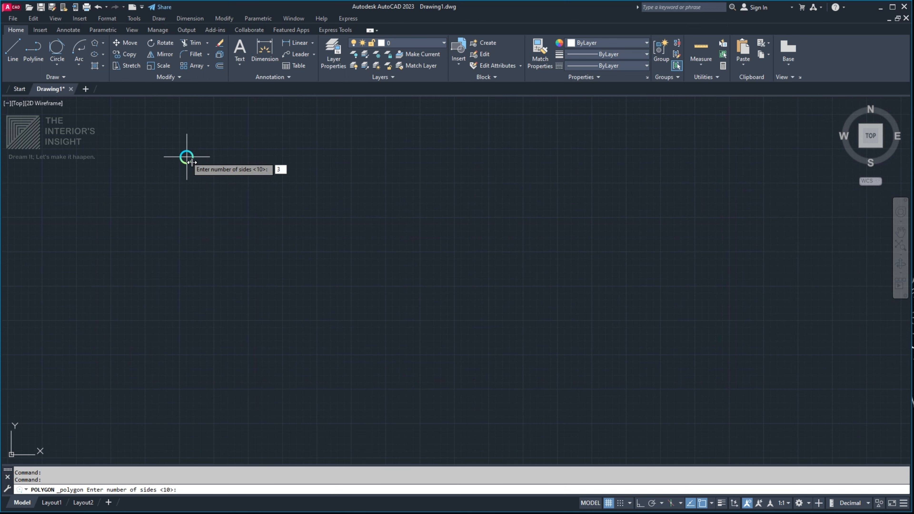
pyautogui.click(370, 234)
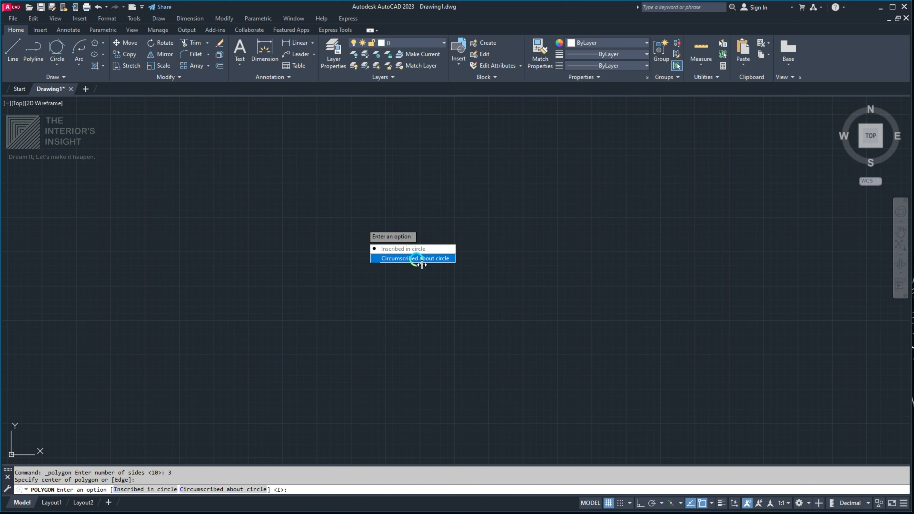
pyautogui.press('Return')
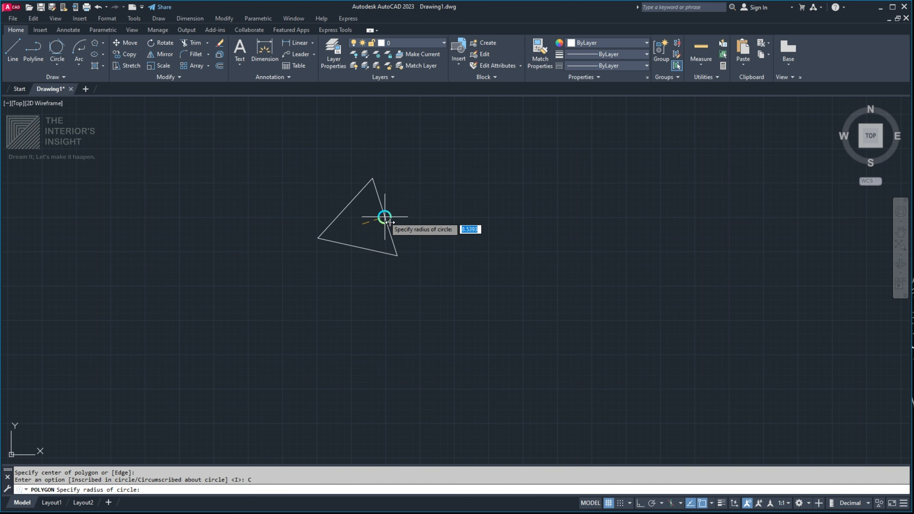
pyautogui.press('F8')
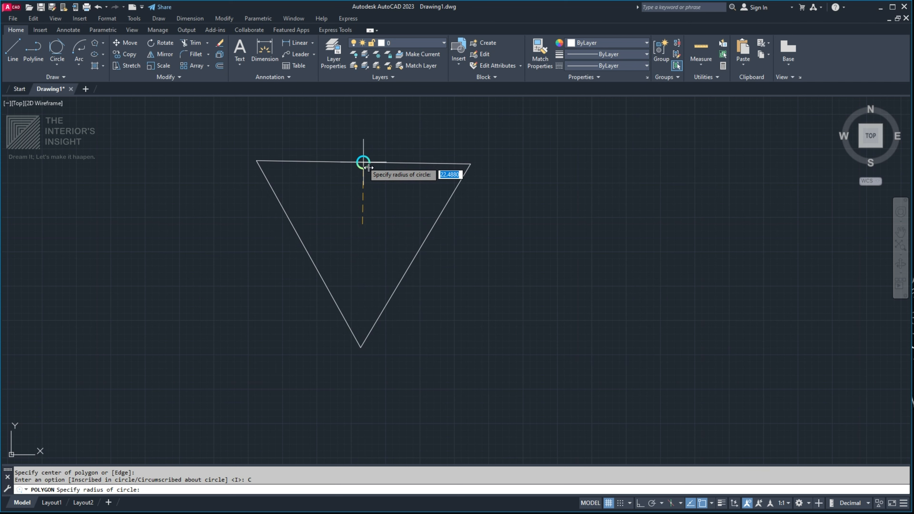
pyautogui.click(362, 168)
pyautogui.scroll(-6, 373, 207)
pyautogui.moveTo(374, 206); pyautogui.dragTo(228, 220, button='middle')
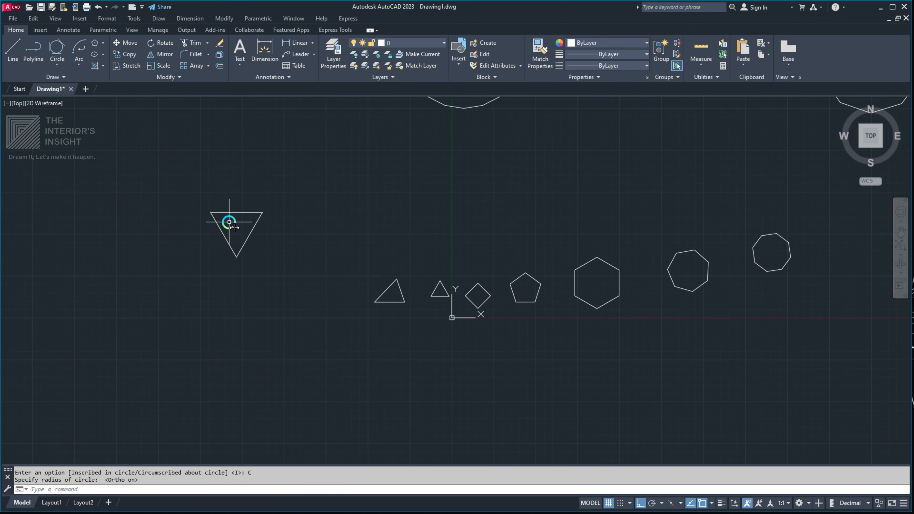
# - Look over all the drawn shapes, selecting them together with a crossing window and clearing the selection
pyautogui.scroll(-4, 229, 220)
pyautogui.moveTo(332, 251); pyautogui.dragTo(289, 235, button='middle')
pyautogui.click(492, 143)
pyautogui.click(78, 368)
pyautogui.moveTo(331, 351); pyautogui.dragTo(328, 351, button='middle')
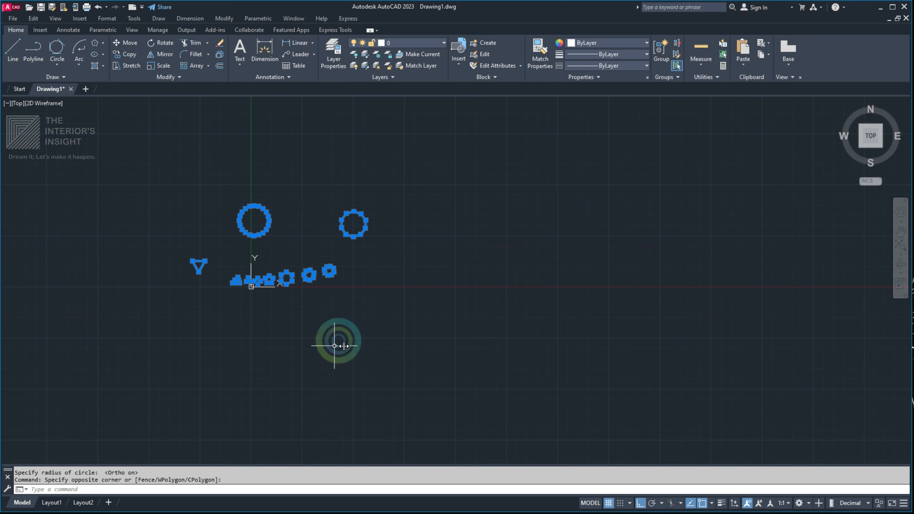
pyautogui.press('Escape')
pyautogui.press('Escape')
pyautogui.moveTo(406, 239); pyautogui.dragTo(159, 302, button='middle')
pyautogui.scroll(2, 159, 302)
pyautogui.moveTo(100, 308); pyautogui.dragTo(390, 322, button='middle')
pyautogui.scroll(2, 389, 323)
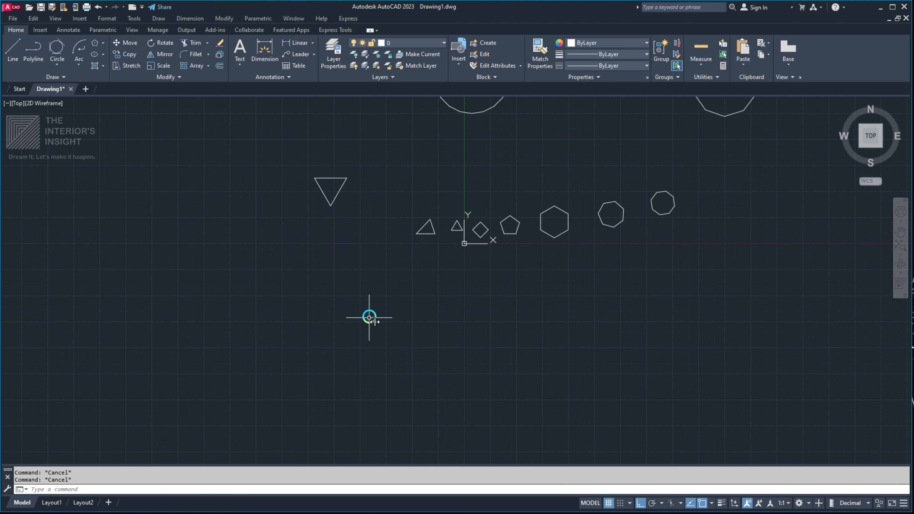
# - Draw a circle of radius about 220 below and to the left of the row of shapes
pyautogui.moveTo(420, 282); pyautogui.dragTo(306, 266, button='middle')
pyautogui.write('c')
pyautogui.press('Return')
pyautogui.moveTo(249, 378); pyautogui.dragTo(296, 306, button='middle')
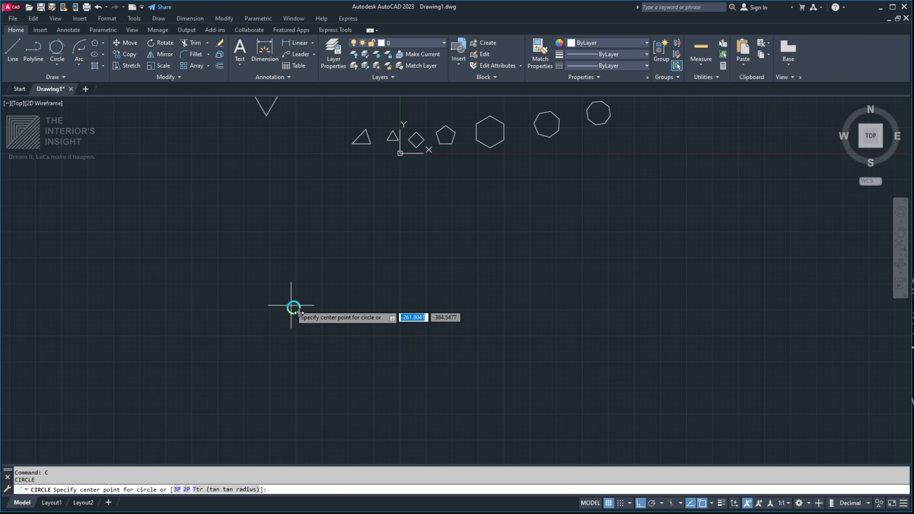
pyautogui.scroll(-2, 296, 306)
pyautogui.click(209, 289)
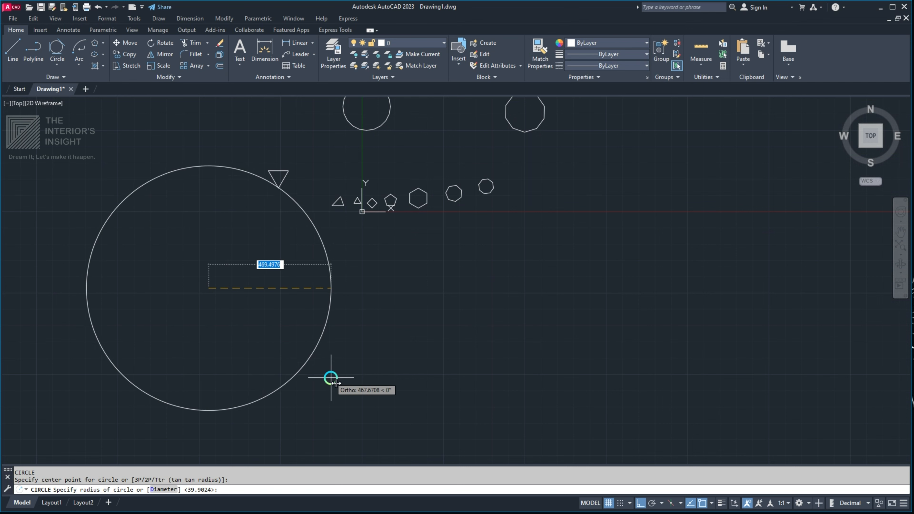
pyautogui.click(253, 350)
pyautogui.scroll(2, 262, 206)
pyautogui.moveTo(262, 206); pyautogui.dragTo(268, 173, button='middle')
pyautogui.scroll(2, 266, 179)
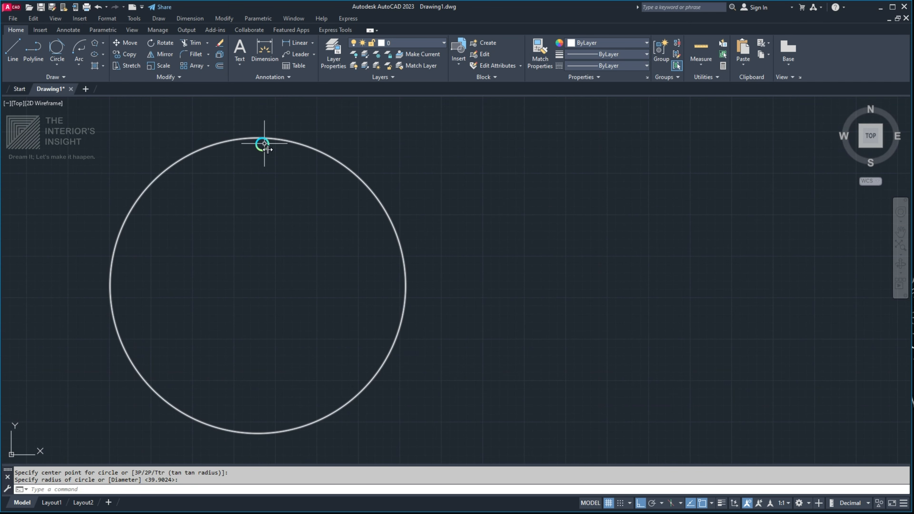
# - Draw a 3-sided polygon inscribed in the large circle, centred on it and with one vertex at the circle's top quadrant
pyautogui.click(270, 140)
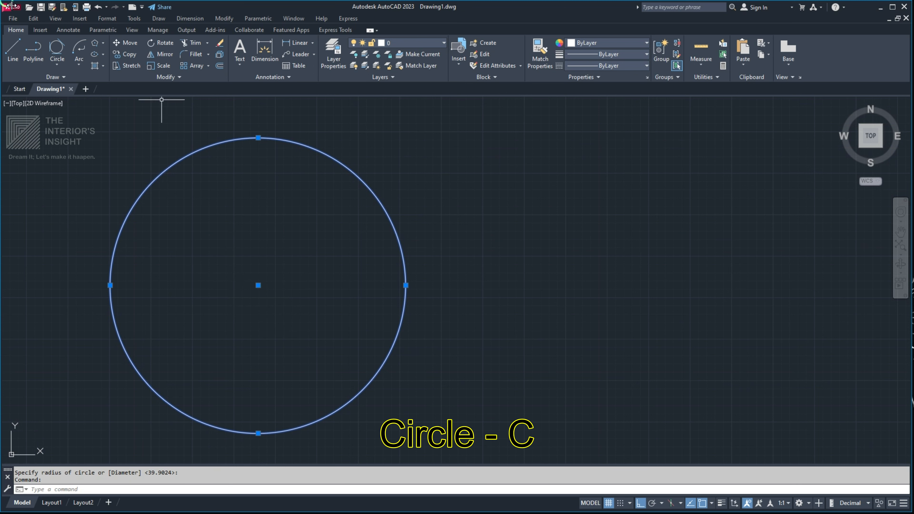
pyautogui.click(103, 44)
pyautogui.click(127, 84)
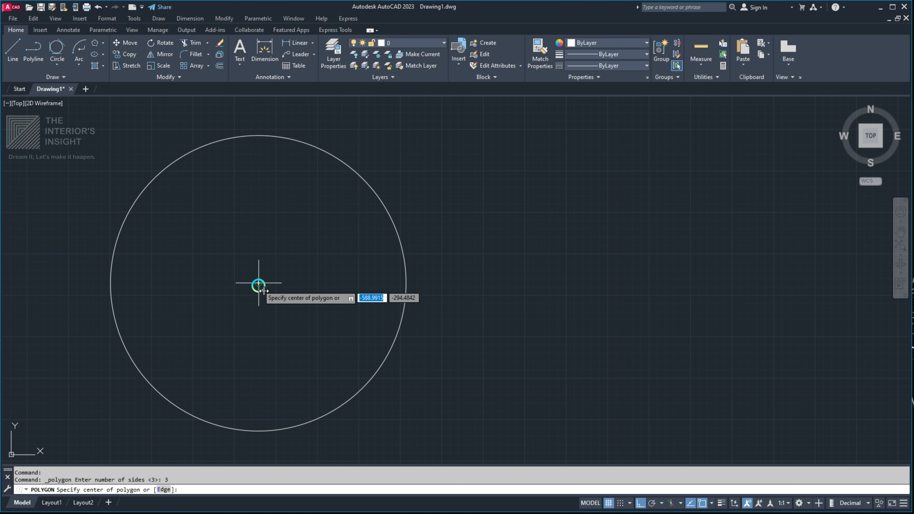
pyautogui.click(259, 283)
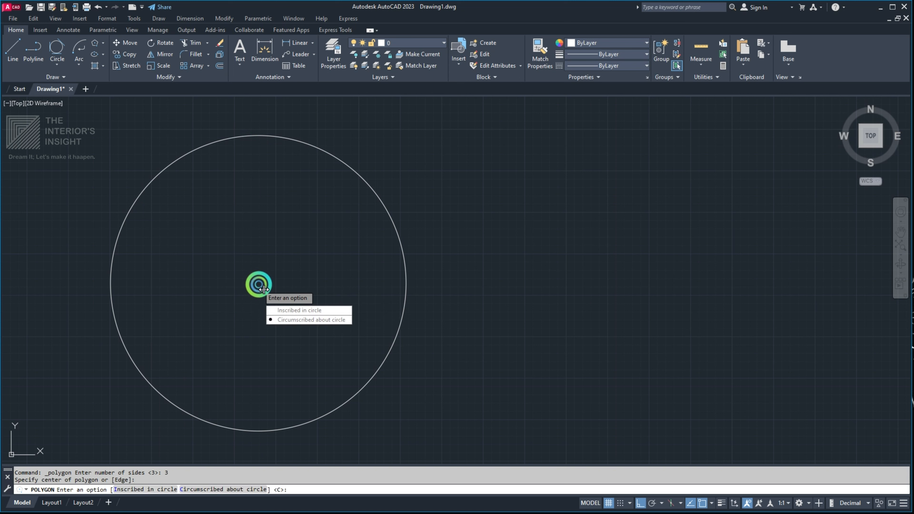
pyautogui.click(306, 315)
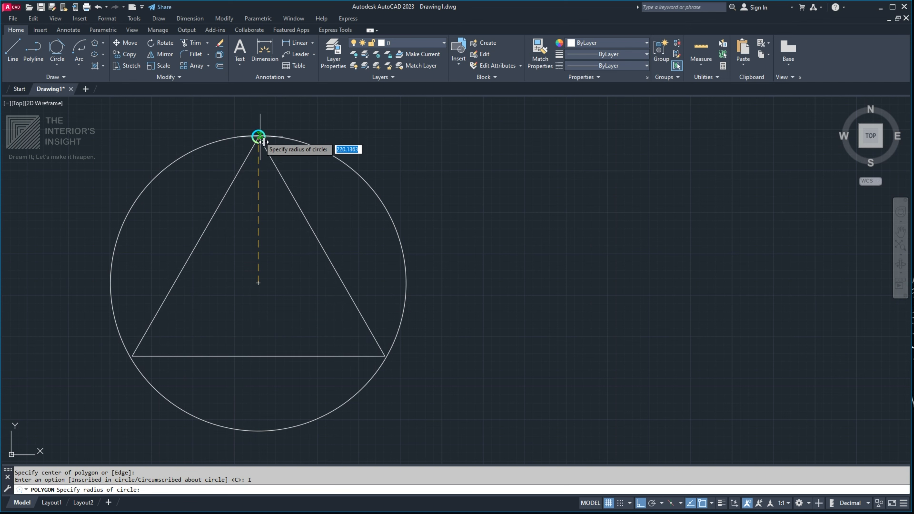
pyautogui.scroll(5, 258, 137)
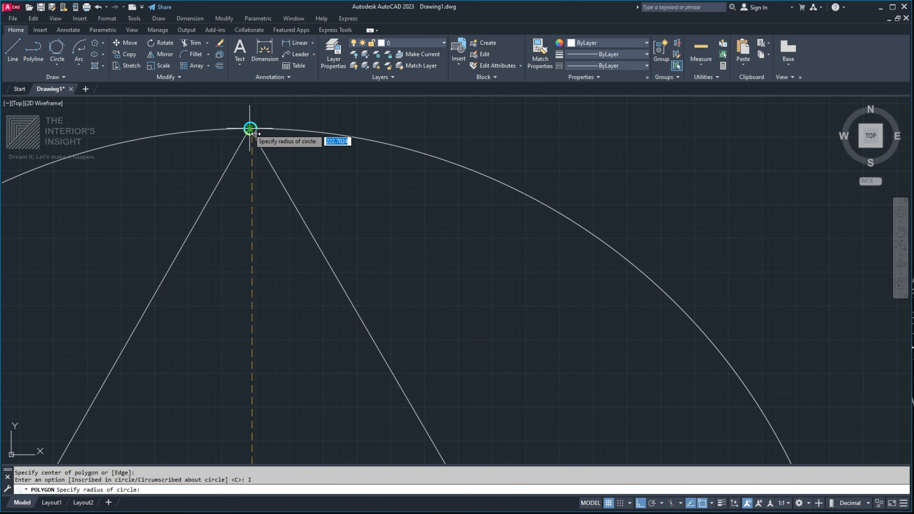
pyautogui.click(253, 134)
pyautogui.scroll(-6, 251, 130)
pyautogui.scroll(2, 235, 207)
# - Draw a 3-sided polygon circumscribed about the same circle, centred on it and with one side touching its top quadrant
pyautogui.click(104, 46)
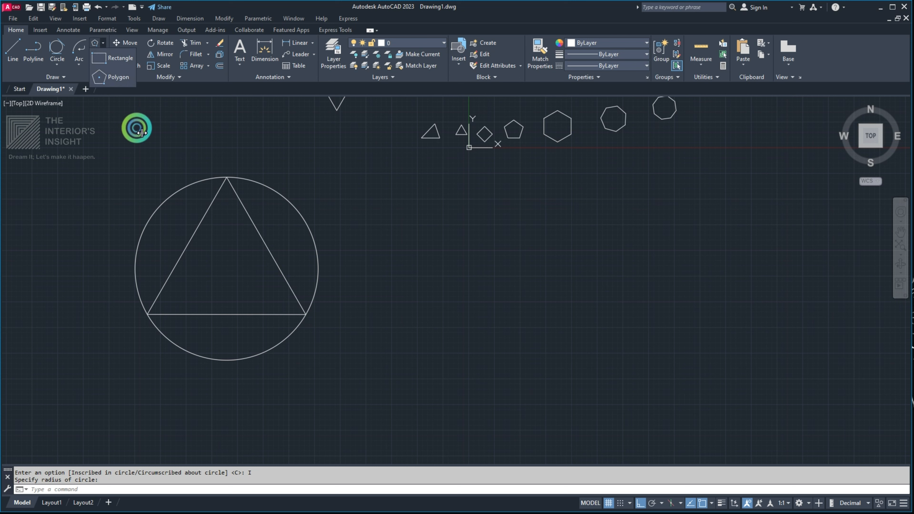
pyautogui.click(123, 81)
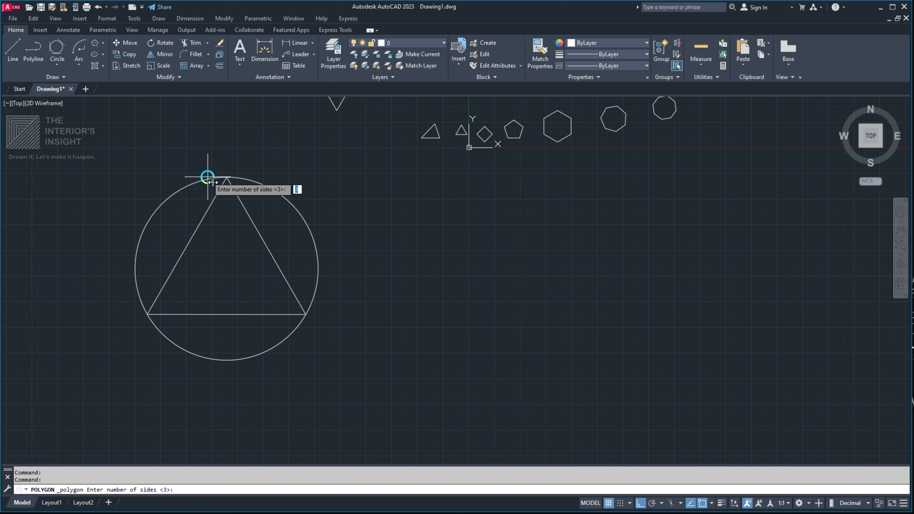
pyautogui.click(227, 269)
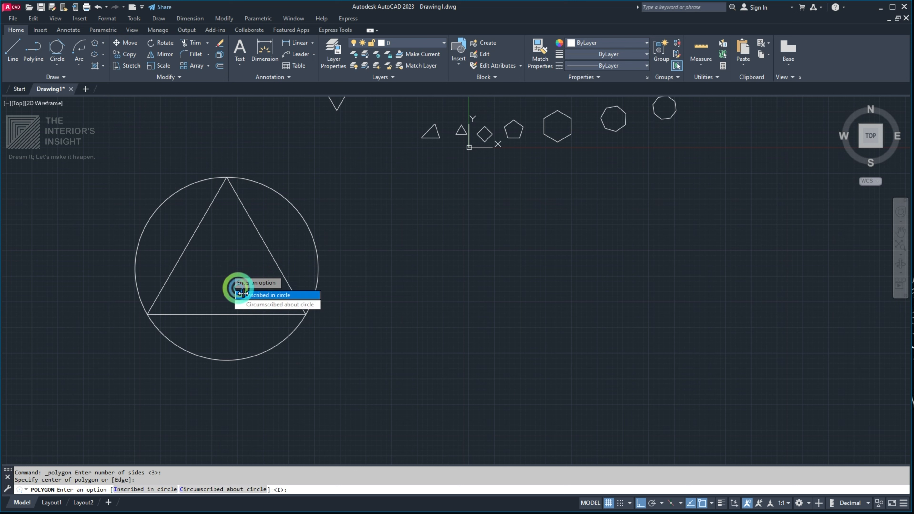
pyautogui.click(275, 305)
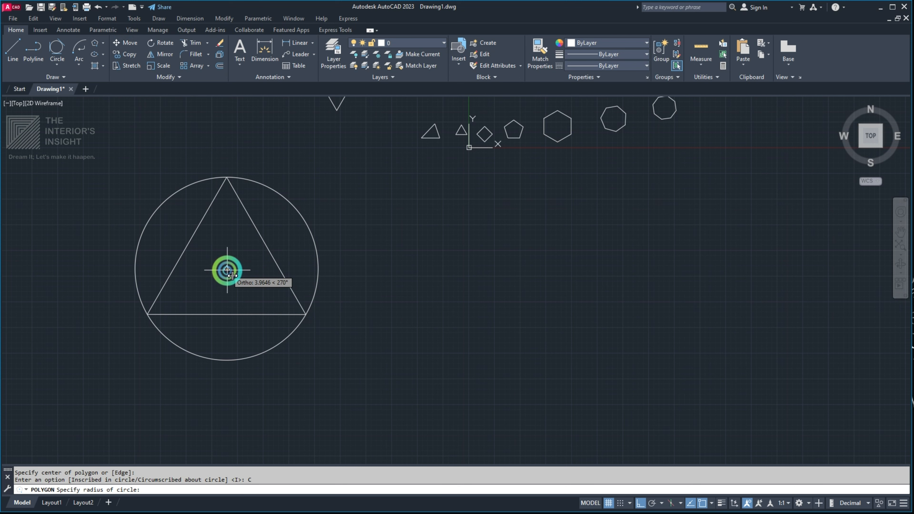
pyautogui.click(225, 177)
pyautogui.scroll(-3, 315, 166)
pyautogui.scroll(3, 310, 167)
pyautogui.moveTo(343, 193); pyautogui.dragTo(371, 185, button='middle')
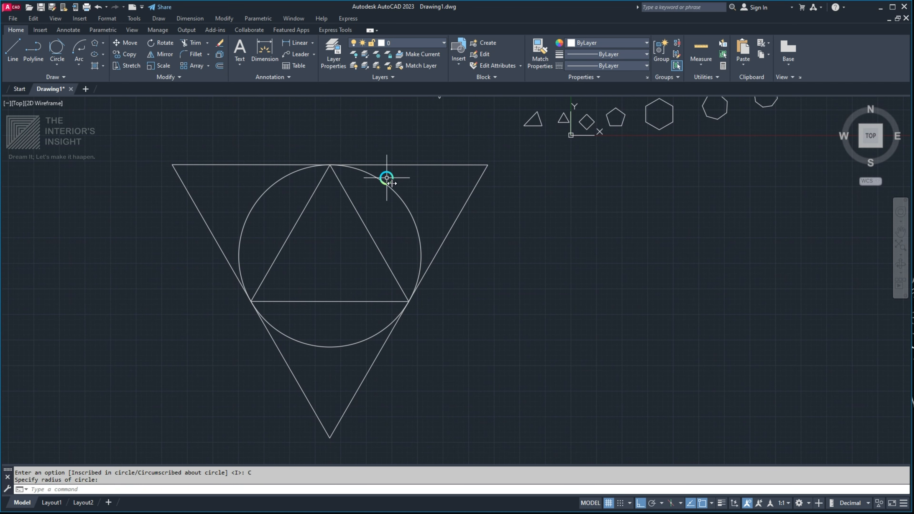
# - Examine the inscribed and circumscribed triangles on the circle and compare them with the small polygons in the row
pyautogui.moveTo(561, 152); pyautogui.dragTo(382, 195, button='middle')
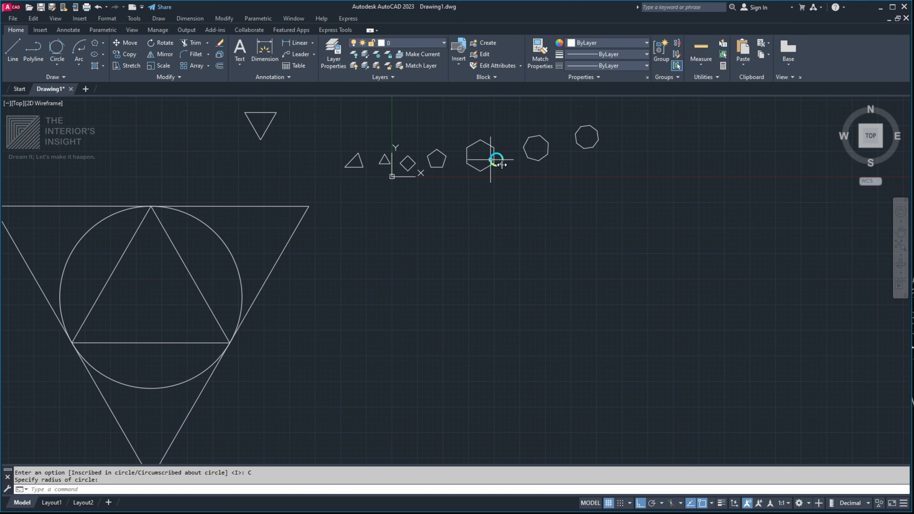
pyautogui.moveTo(229, 237); pyautogui.dragTo(442, 199, button='middle')
pyautogui.scroll(2, 443, 199)
pyautogui.moveTo(341, 206); pyautogui.dragTo(350, 201, button='middle')
pyautogui.scroll(-4, 486, 169)
pyautogui.moveTo(495, 175); pyautogui.dragTo(409, 209, button='middle')
pyautogui.scroll(4, 343, 223)
pyautogui.moveTo(343, 222); pyautogui.dragTo(259, 247, button='middle')
pyautogui.scroll(-2, 259, 247)
pyautogui.moveTo(307, 230)
pyautogui.mouseDown(button='middle')
pyautogui.moveTo(372, 218)
pyautogui.moveTo(368, 226)
pyautogui.moveTo(227, 227)
pyautogui.mouseUp(button='middle')
pyautogui.scroll(-2, 387, 245)
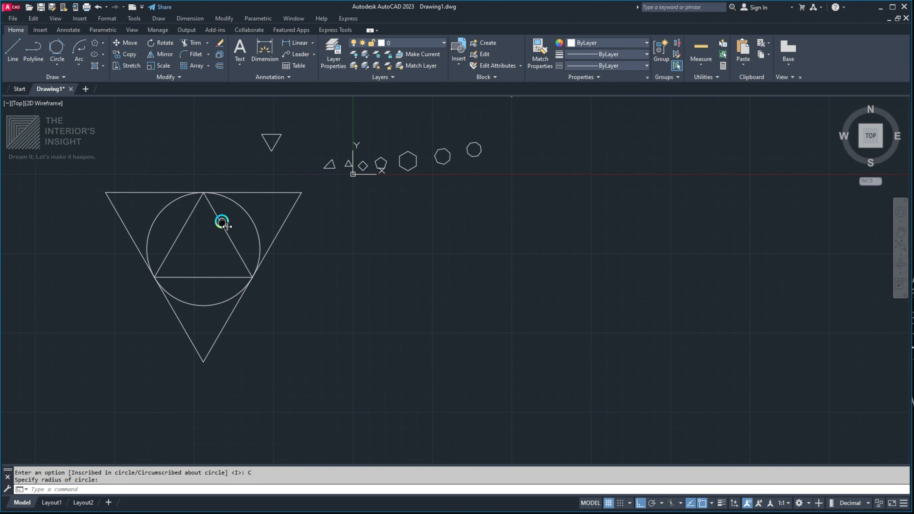
pyautogui.scroll(4, 216, 221)
pyautogui.moveTo(221, 194); pyautogui.dragTo(280, 191, button='middle')
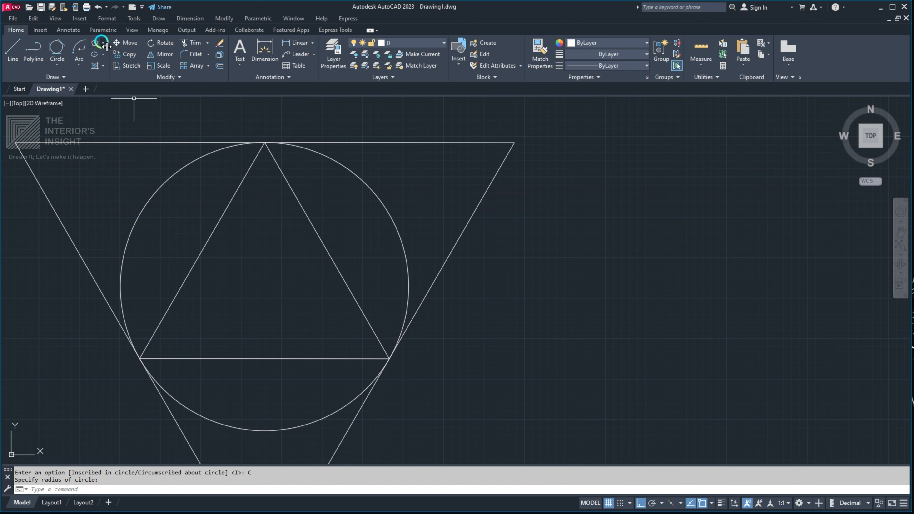
pyautogui.click(120, 82)
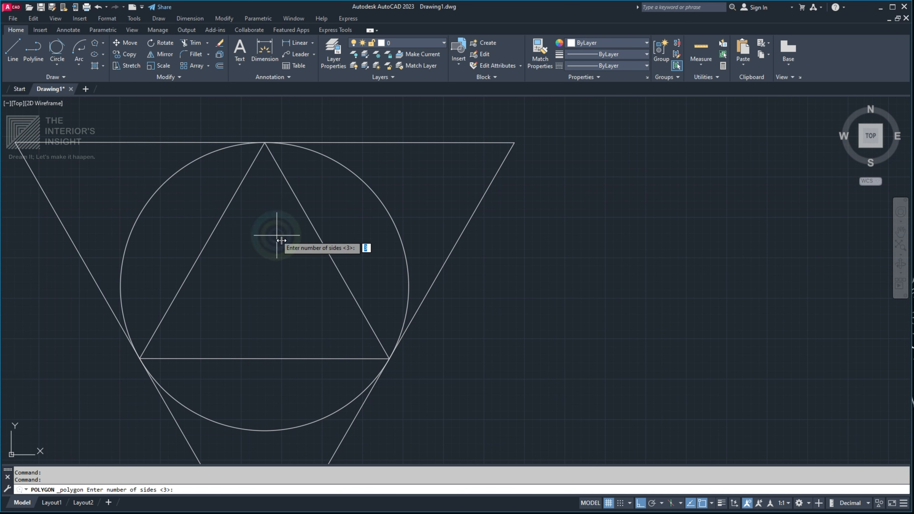
pyautogui.moveTo(275, 230); pyautogui.dragTo(269, 230, button='middle')
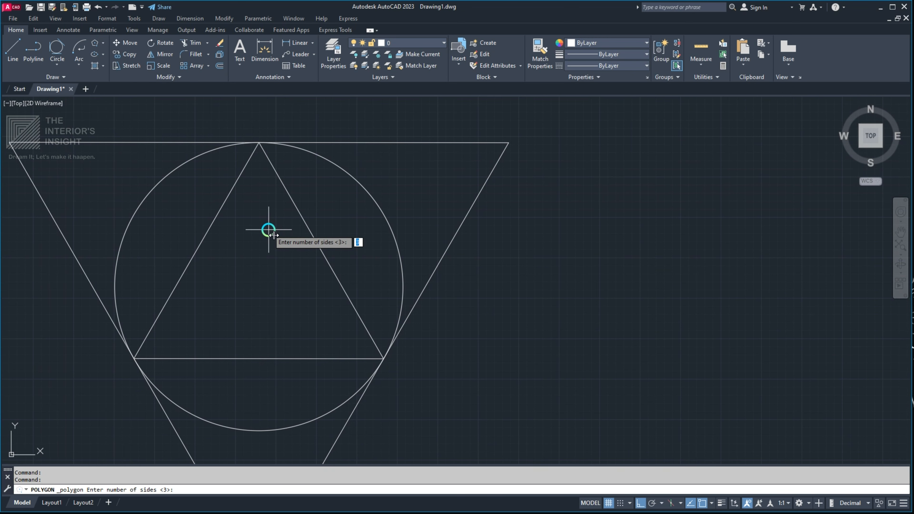
pyautogui.moveTo(311, 225); pyautogui.dragTo(392, 225, button='middle')
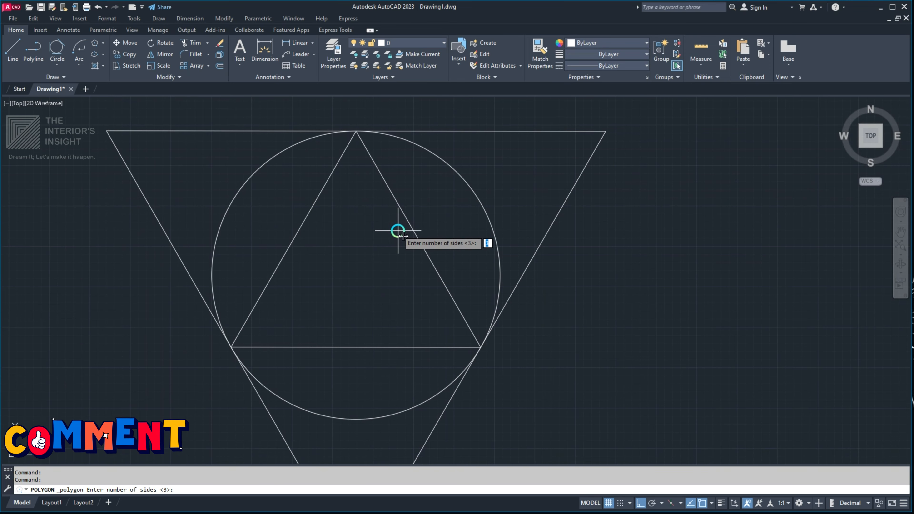
pyautogui.write('34')
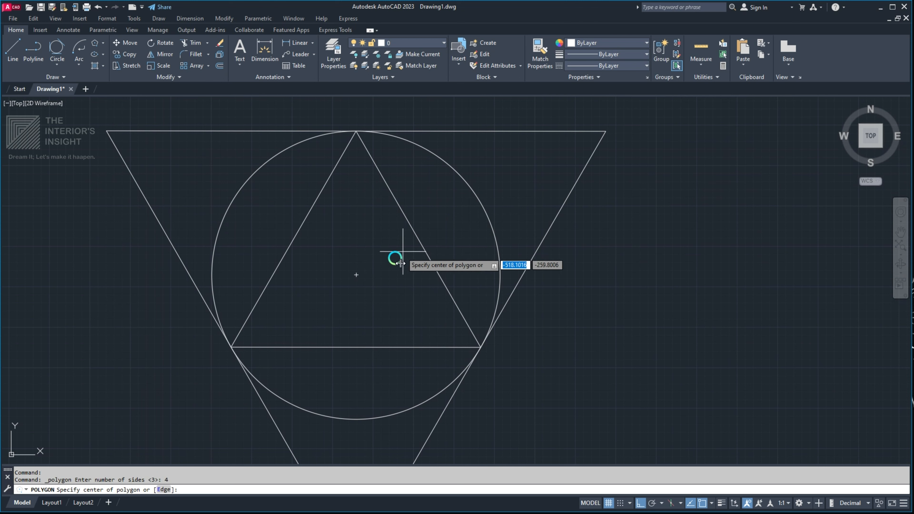
pyautogui.press('Escape')
# - Copy the large circle horizontally about 773 units to the right of the triangles, using its centre as base point
pyautogui.scroll(-4, 337, 261)
pyautogui.moveTo(359, 250); pyautogui.dragTo(335, 256, button='middle')
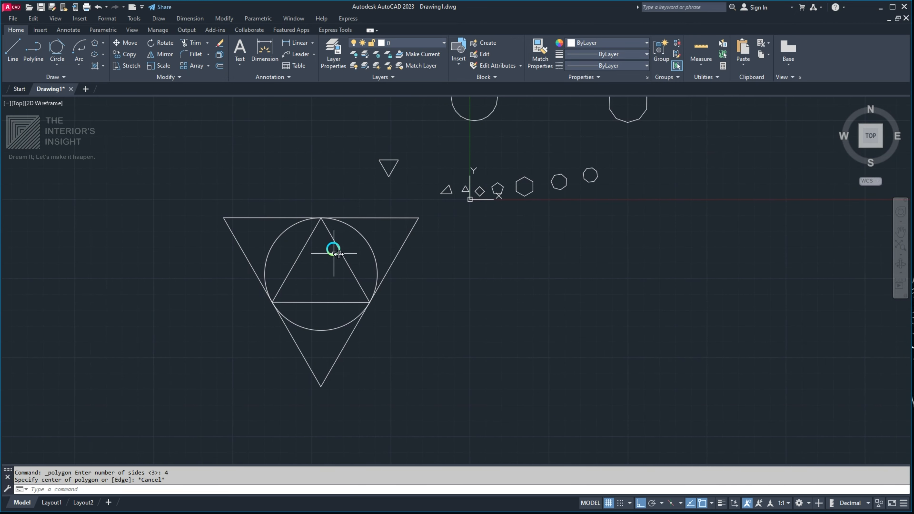
pyautogui.click(357, 232)
pyautogui.moveTo(390, 244); pyautogui.dragTo(335, 257, button='middle')
pyautogui.write('co')
pyautogui.press('Return')
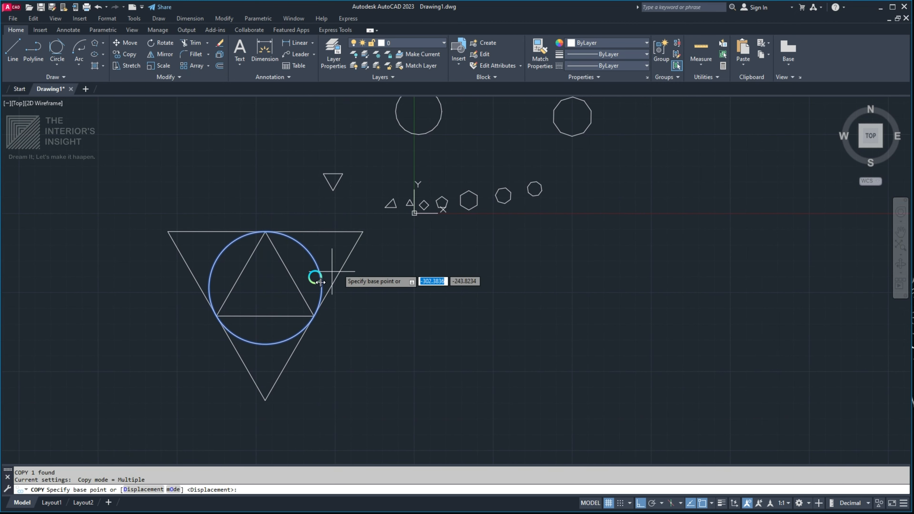
pyautogui.click(264, 288)
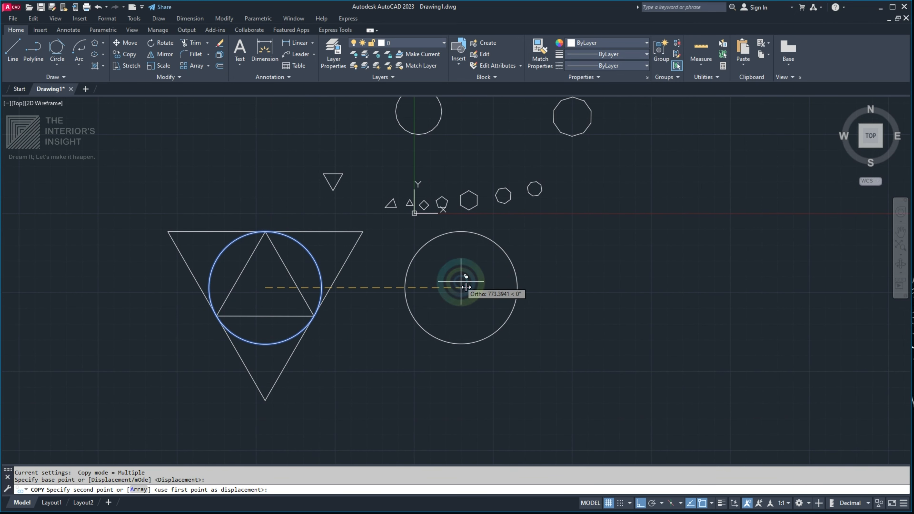
pyautogui.click(461, 288)
# - Move all the small shapes and the two many-sided polygons above the large circles straight up, clear of the circles
pyautogui.moveTo(453, 205); pyautogui.dragTo(409, 312, button='middle')
pyautogui.click(222, 171)
pyautogui.click(608, 325)
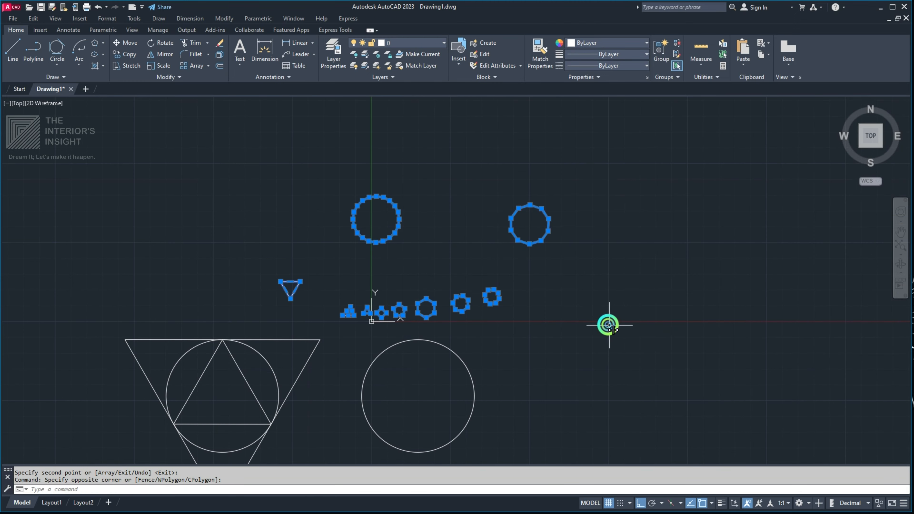
pyautogui.moveTo(612, 293); pyautogui.dragTo(535, 305, button='middle')
pyautogui.write('m')
pyautogui.press('Return')
pyautogui.click(535, 305)
pyautogui.click(537, 156)
# - Draw a 4-sided polygon inscribed in the copied circle, centred on it and with one vertex at the circle's right quadrant
pyautogui.moveTo(372, 439); pyautogui.dragTo(424, 259, button='middle')
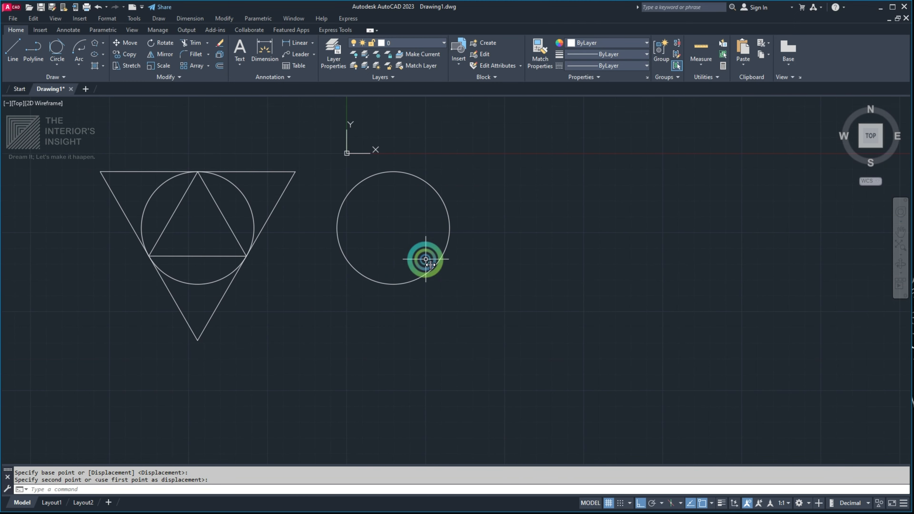
pyautogui.scroll(2, 387, 220)
pyautogui.moveTo(390, 222); pyautogui.dragTo(400, 294, button='middle')
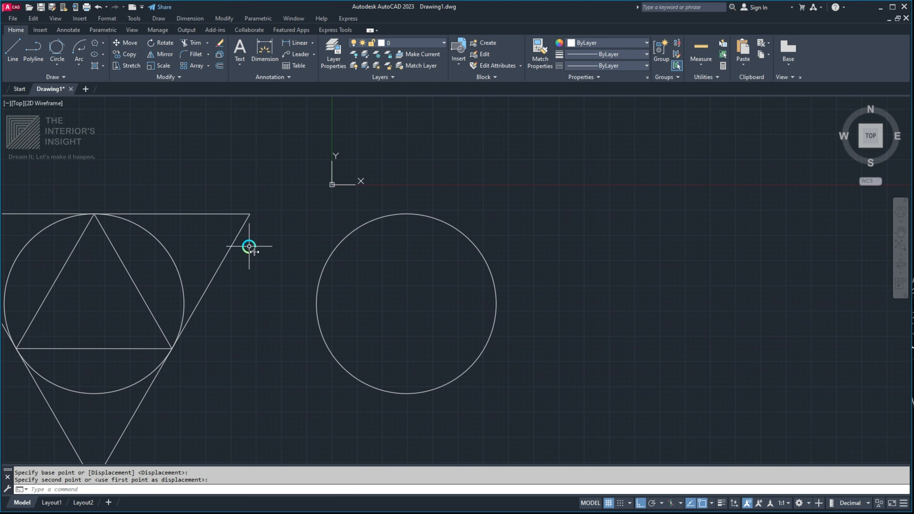
pyautogui.click(102, 43)
pyautogui.click(117, 76)
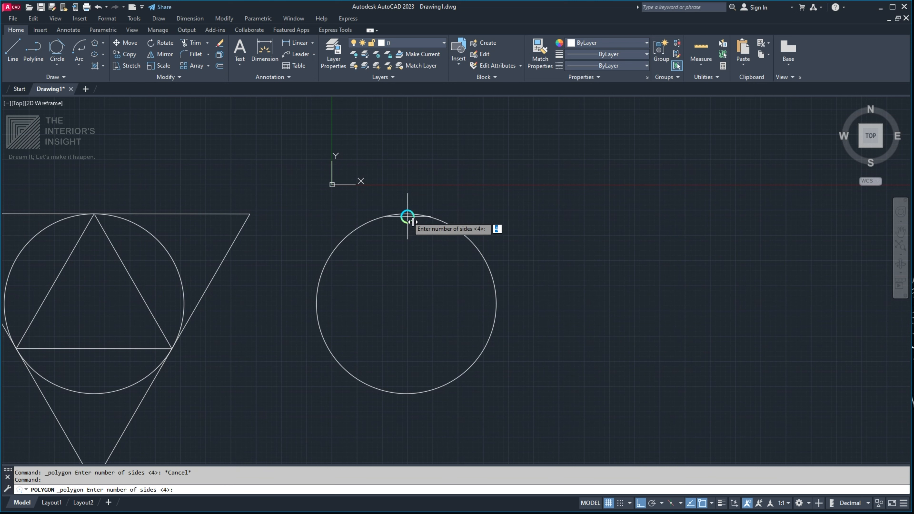
pyautogui.press('Return')
pyautogui.click(406, 303)
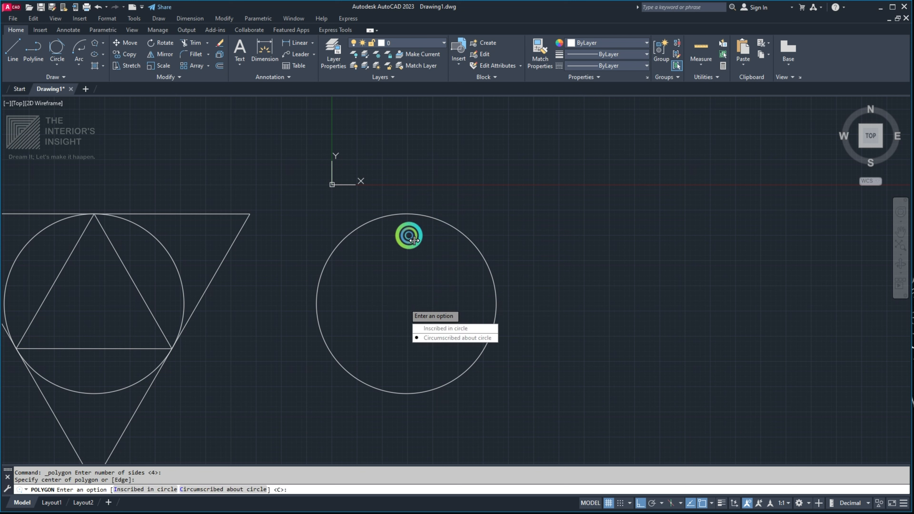
pyautogui.click(446, 328)
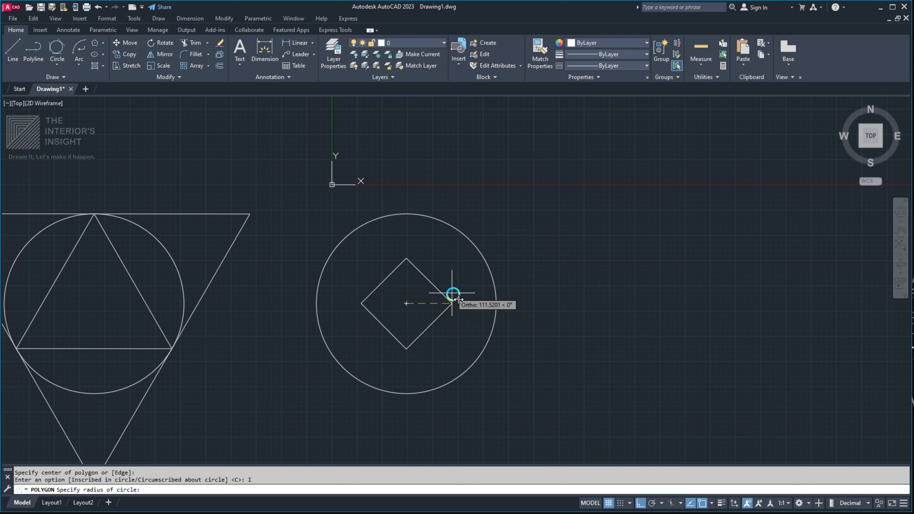
pyautogui.scroll(5, 500, 299)
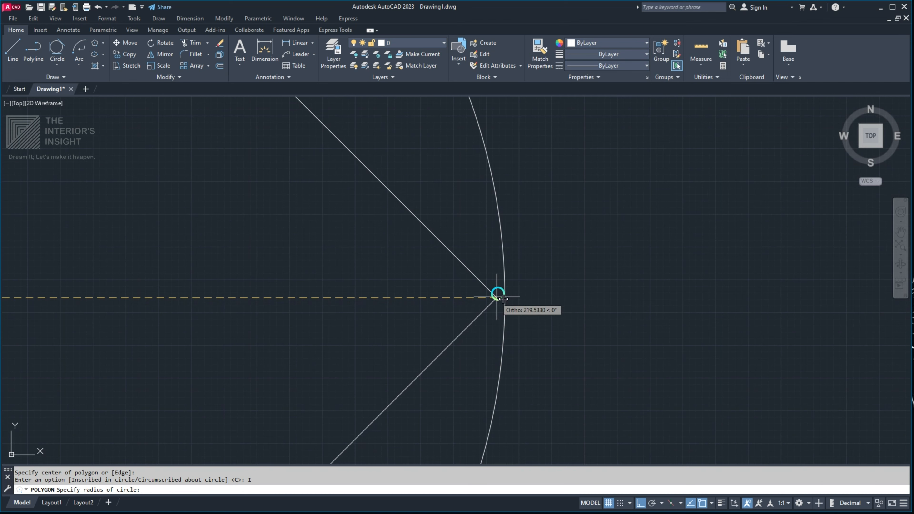
pyautogui.click(500, 298)
# - Draw a 4-sided polygon circumscribed about the same circle, centred on it and with one side touching its top quadrant
pyautogui.scroll(-8, 499, 294)
pyautogui.scroll(4, 444, 262)
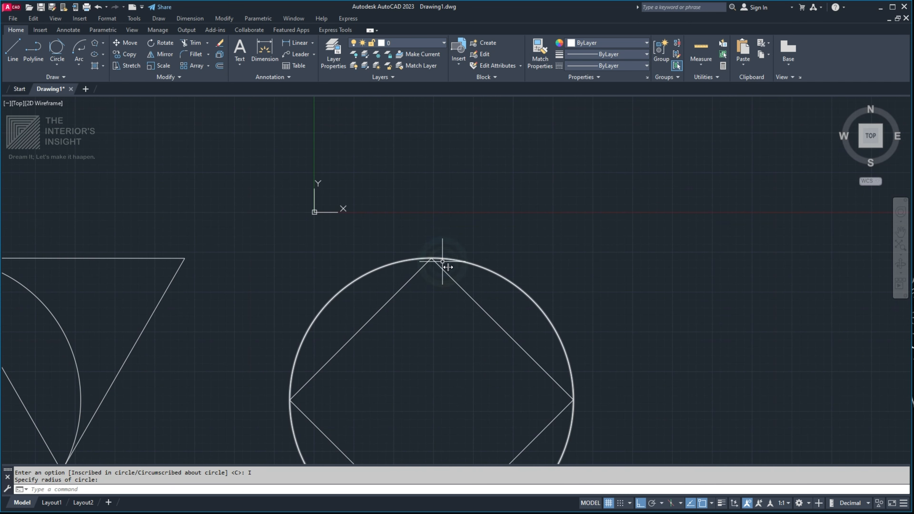
pyautogui.scroll(-4, 448, 267)
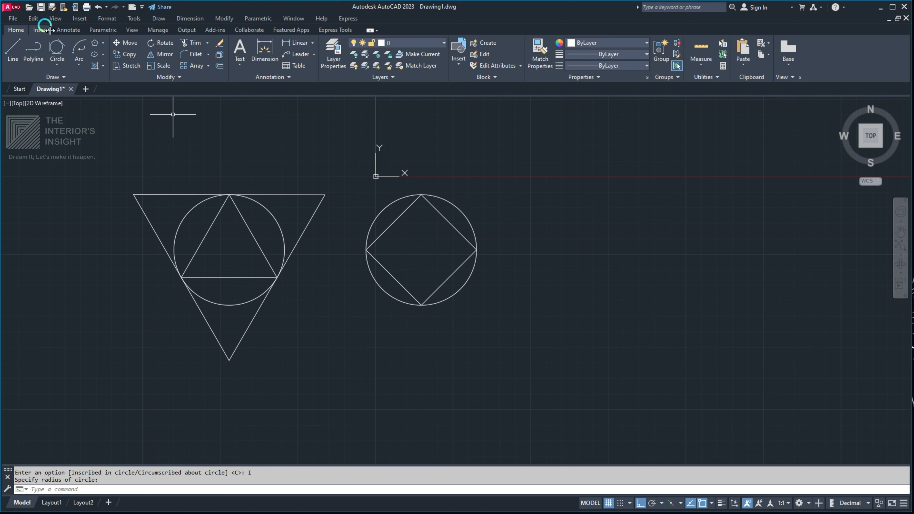
pyautogui.click(112, 77)
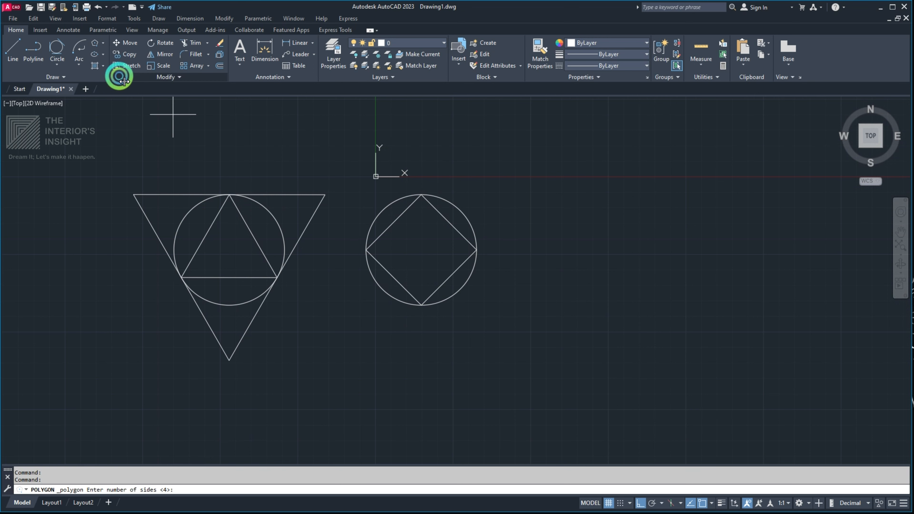
pyautogui.moveTo(363, 188); pyautogui.dragTo(240, 198, button='middle')
pyautogui.scroll(5, 284, 225)
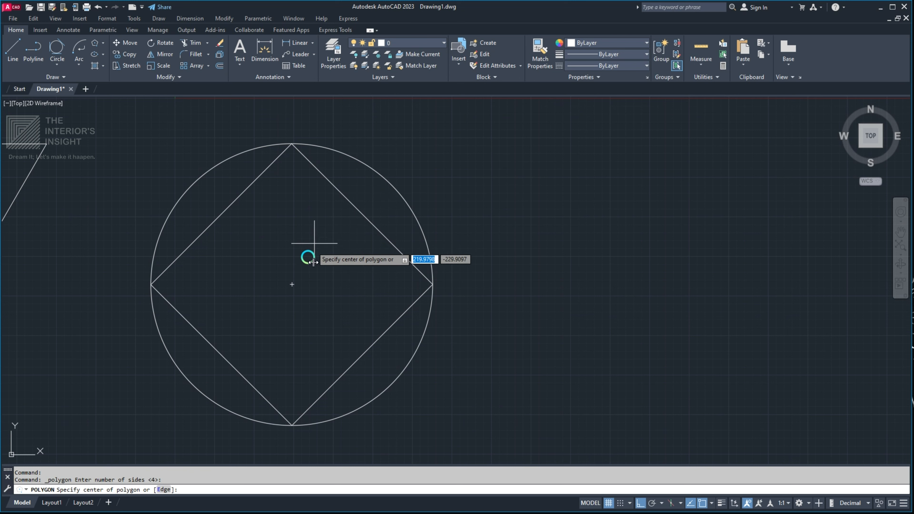
pyautogui.click(303, 285)
pyautogui.click(341, 320)
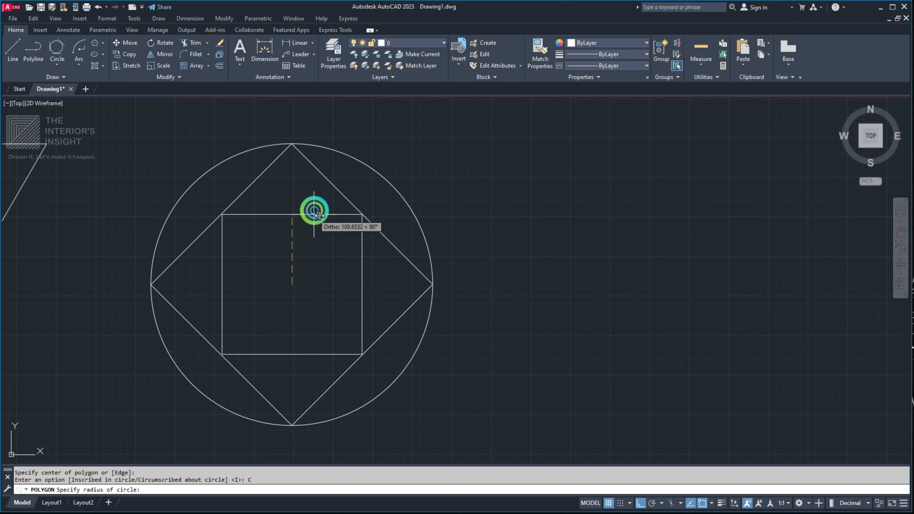
pyautogui.click(292, 144)
# - Copy the circle enclosed by the outer square horizontally into the empty space to the right
pyautogui.scroll(-6, 383, 147)
pyautogui.moveTo(388, 153); pyautogui.dragTo(201, 206, button='middle')
pyautogui.scroll(2, 235, 171)
pyautogui.click(201, 206)
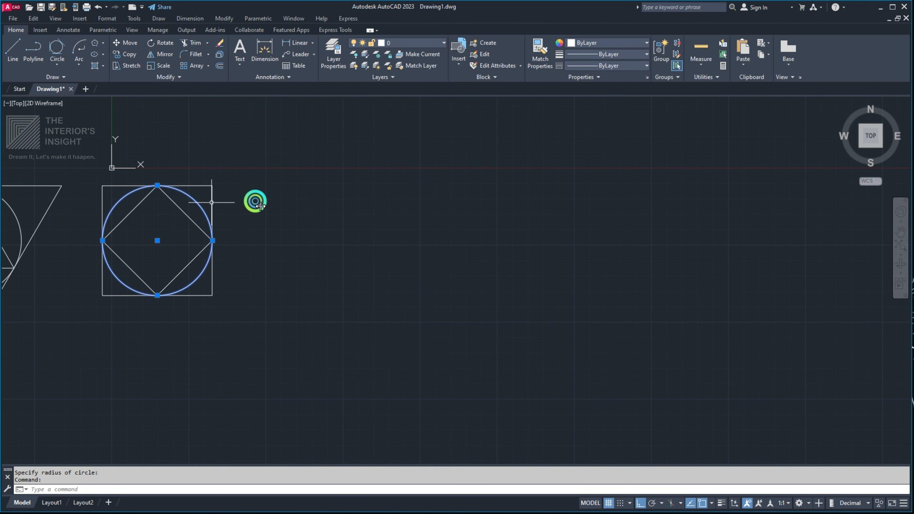
pyautogui.moveTo(310, 193); pyautogui.dragTo(244, 208, button='middle')
pyautogui.write('co')
pyautogui.press('Return')
pyautogui.click(221, 171)
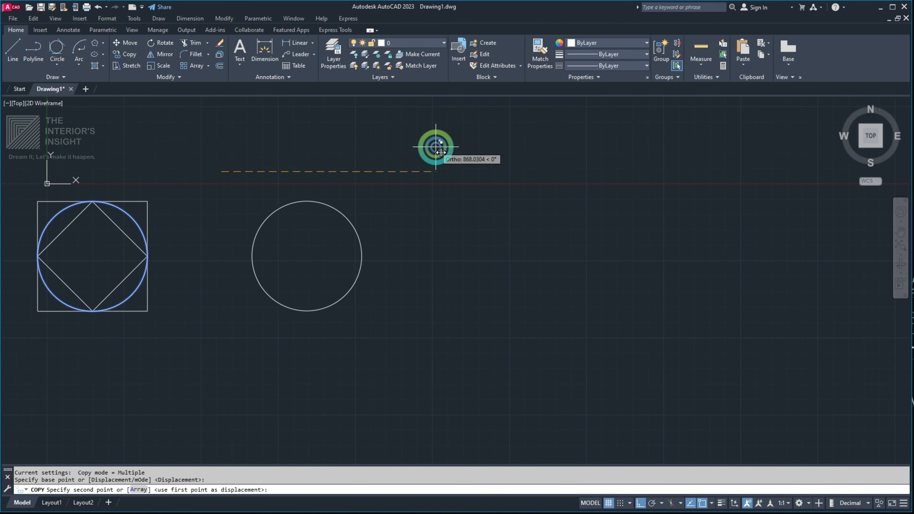
pyautogui.click(472, 146)
pyautogui.press('Return')
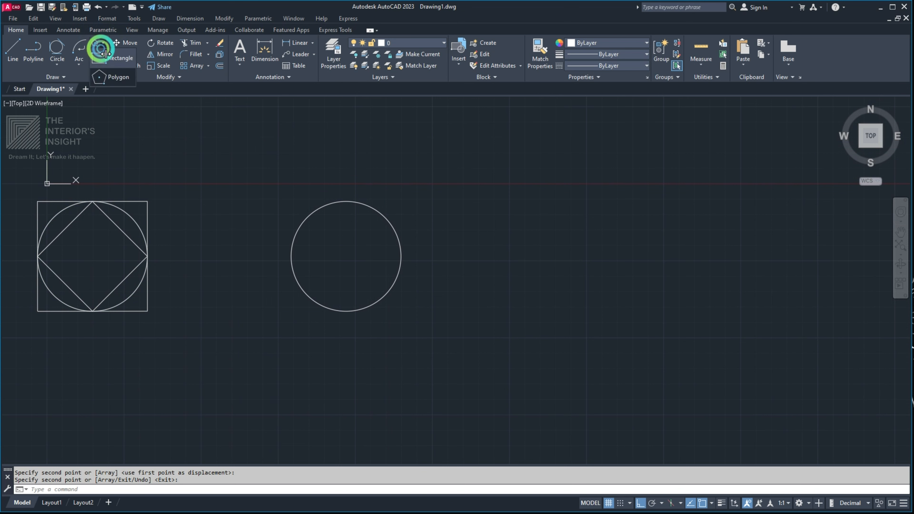
# - Draw a 5-sided polygon inscribed in the third circle, centred on it and with one vertex at its top quadrant
pyautogui.click(116, 76)
pyautogui.moveTo(380, 204); pyautogui.dragTo(328, 190, button='middle')
pyautogui.scroll(2, 328, 189)
pyautogui.scroll(1, 241, 214)
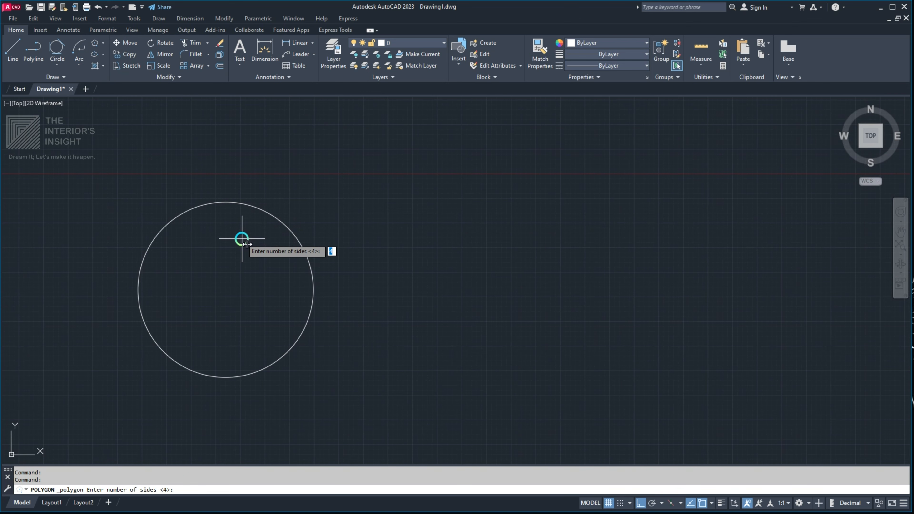
pyautogui.write('5')
pyautogui.press('Return')
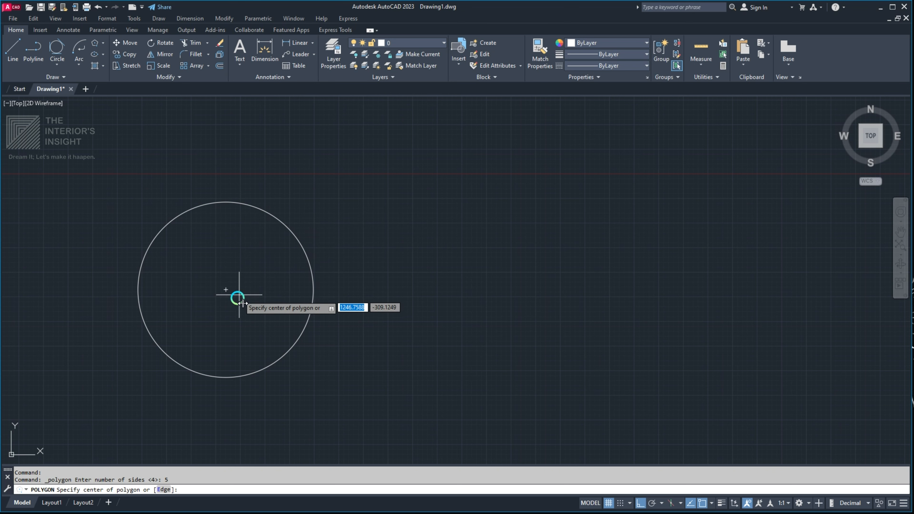
pyautogui.click(230, 293)
pyautogui.press('Return')
pyautogui.scroll(5, 226, 209)
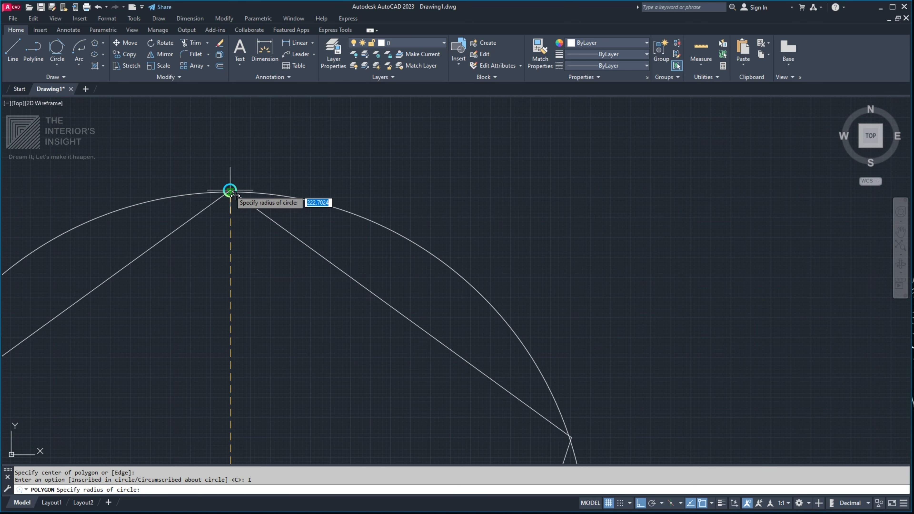
pyautogui.click(230, 190)
# - Draw a 5-sided polygon circumscribed about the third circle, centred on it and with one side touching its top quadrant
pyautogui.scroll(-8, 308, 168)
pyautogui.moveTo(334, 213); pyautogui.dragTo(358, 211, button='middle')
pyautogui.scroll(2, 317, 191)
pyautogui.moveTo(279, 189); pyautogui.dragTo(213, 196, button='middle')
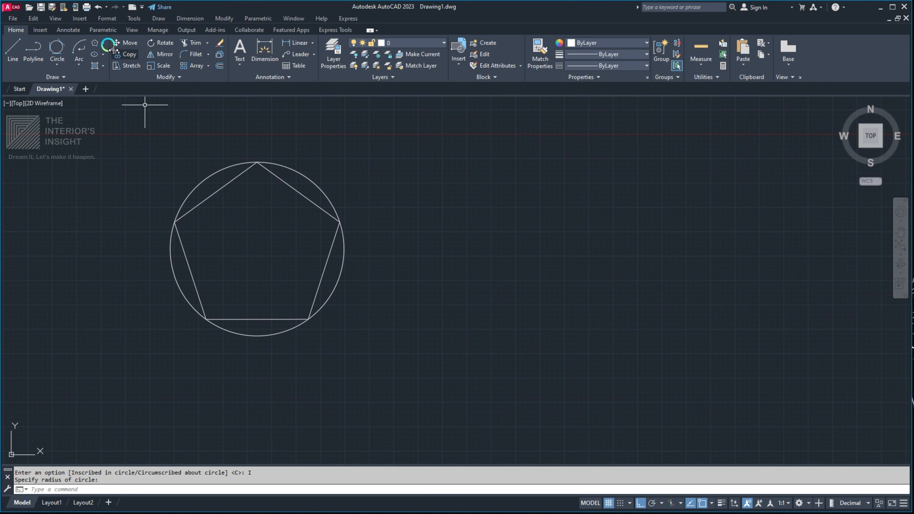
pyautogui.click(119, 82)
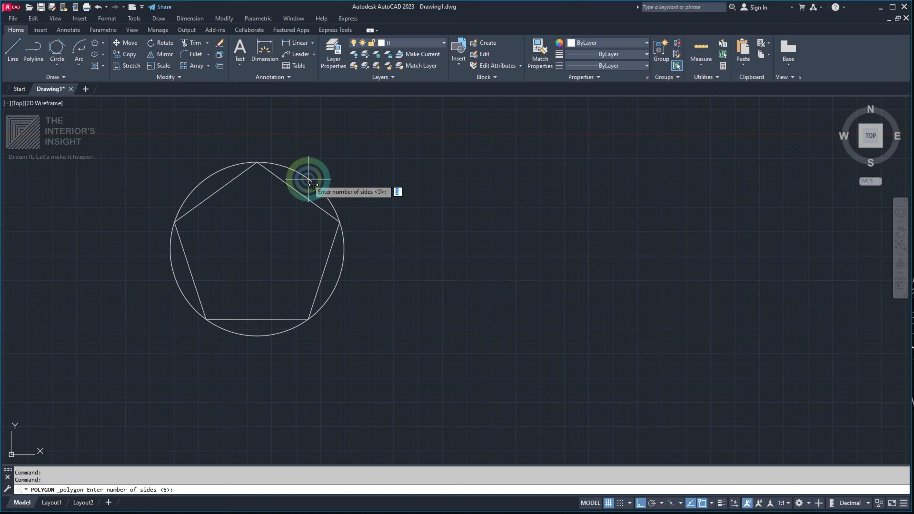
pyautogui.press('Return')
pyautogui.click(261, 255)
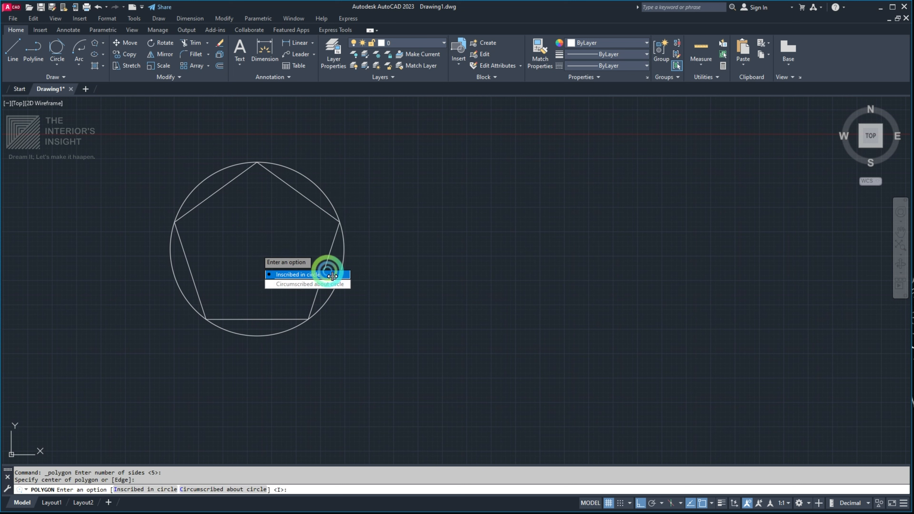
pyautogui.click(310, 282)
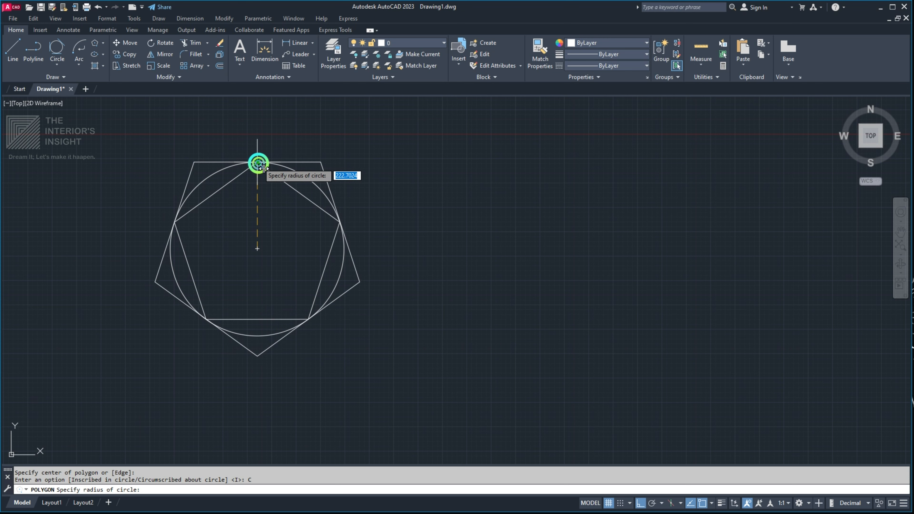
pyautogui.click(257, 163)
# - Copy the circle between the two pentagons horizontally into the empty space to the right as a fourth circle
pyautogui.scroll(-2, 326, 204)
pyautogui.scroll(2, 287, 192)
pyautogui.click(299, 193)
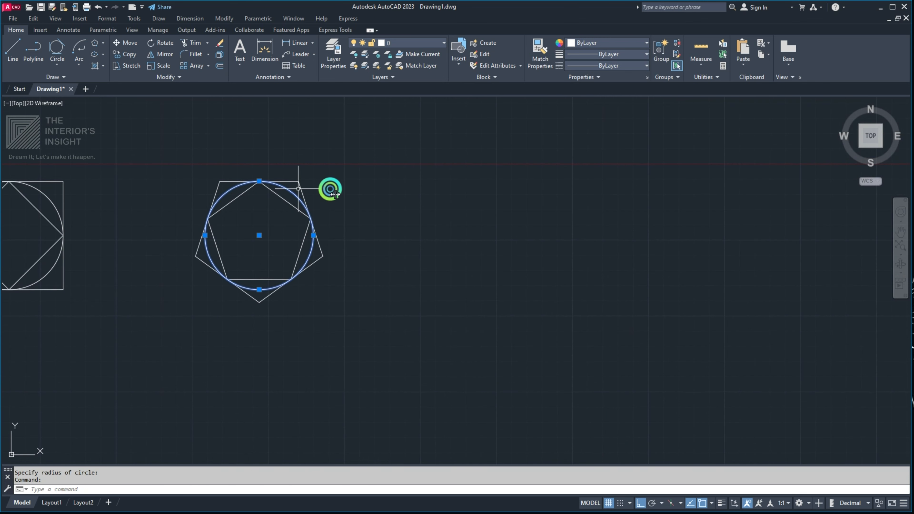
pyautogui.moveTo(378, 182); pyautogui.dragTo(284, 190, button='middle')
pyautogui.write('co')
pyautogui.press('Return')
pyautogui.click(197, 150)
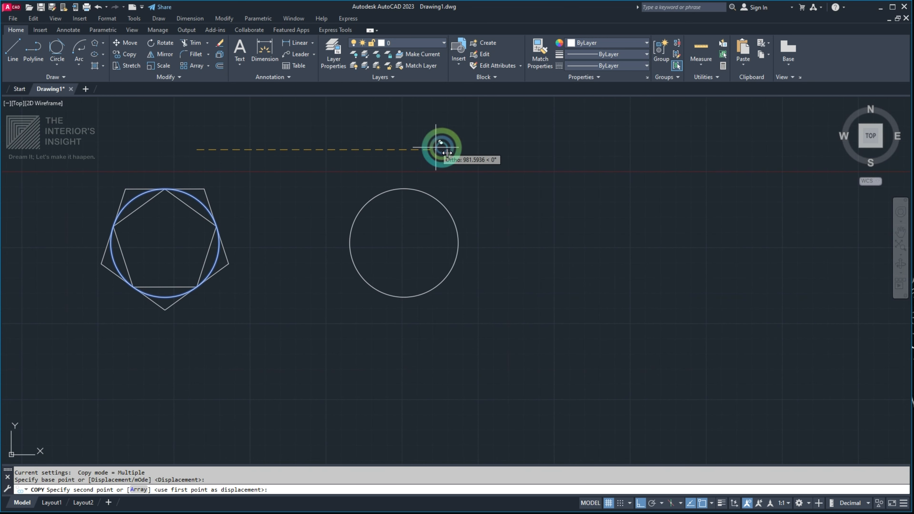
pyautogui.click(472, 148)
pyautogui.press('Return')
# - Draw a 6-sided polygon inscribed in the fourth circle, centred on it and with one vertex at its top quadrant
pyautogui.moveTo(314, 135); pyautogui.dragTo(141, 123, button='middle')
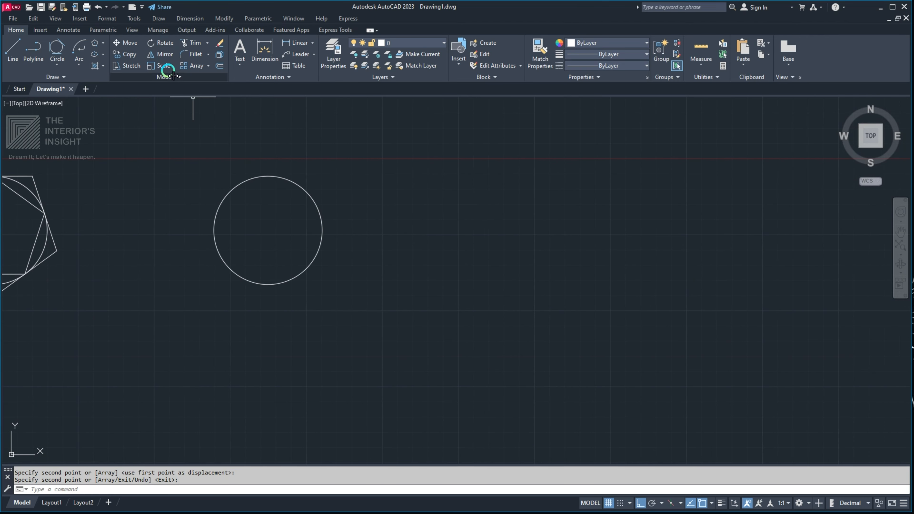
pyautogui.scroll(2, 167, 112)
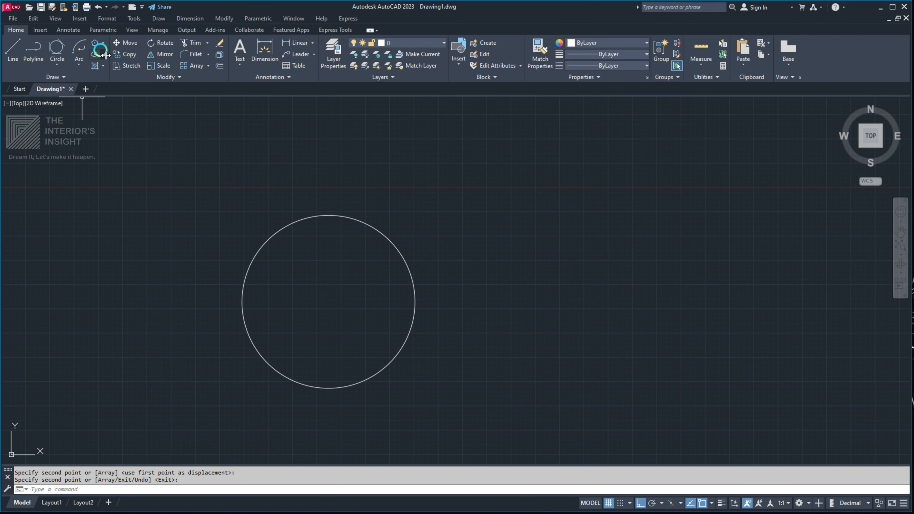
pyautogui.click(130, 82)
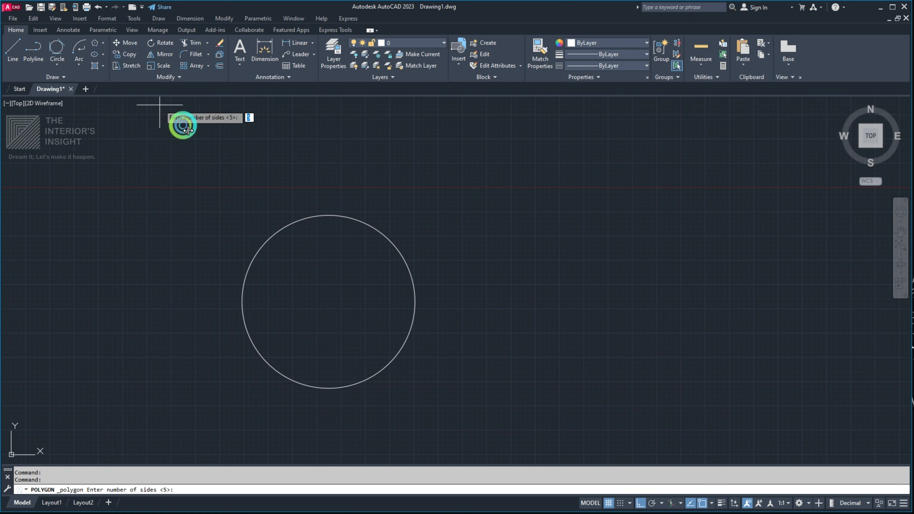
pyautogui.moveTo(266, 156); pyautogui.dragTo(204, 155, button='middle')
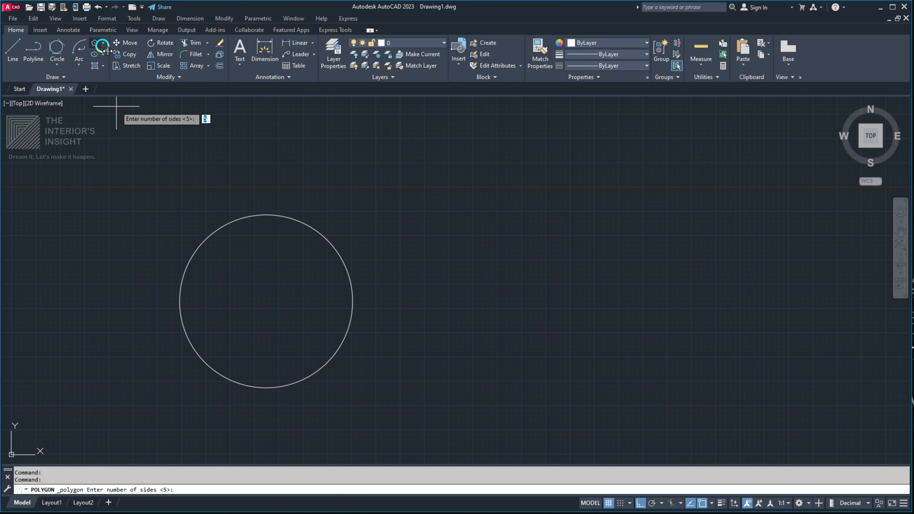
pyautogui.moveTo(276, 254); pyautogui.dragTo(271, 205, button='middle')
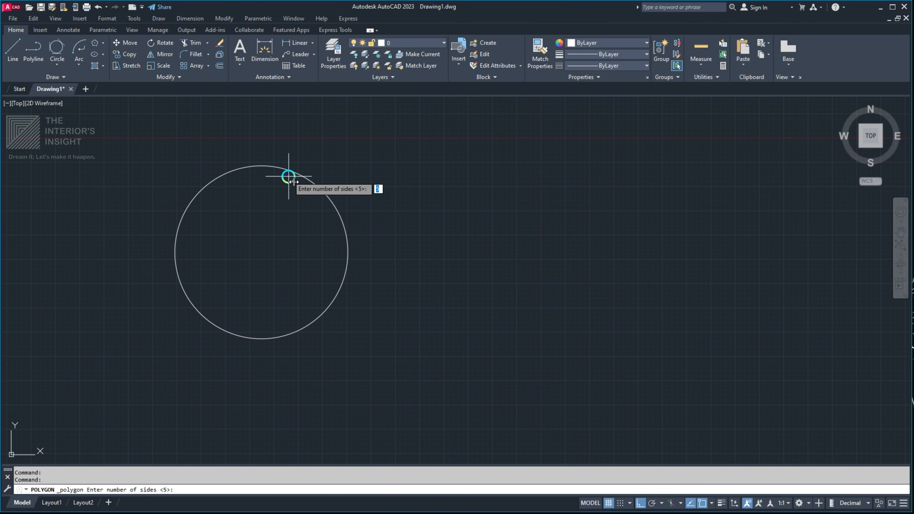
pyautogui.click(262, 252)
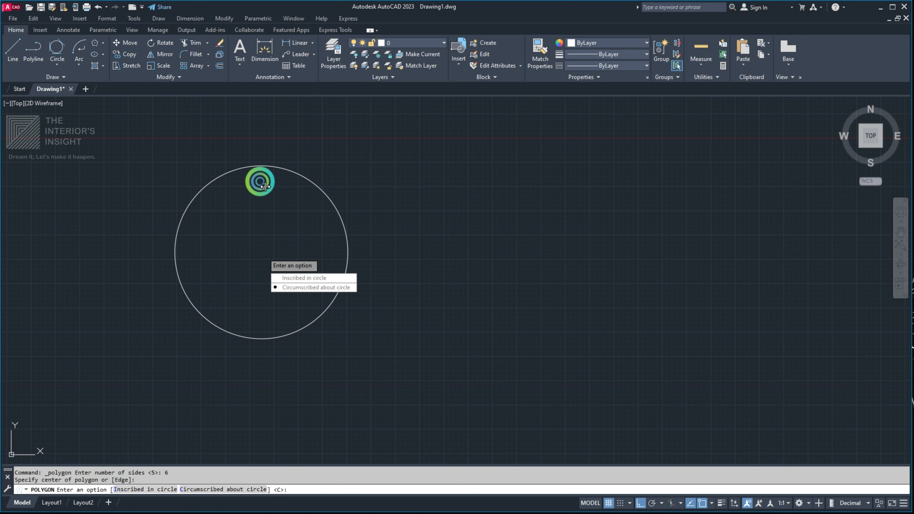
pyautogui.click(299, 278)
pyautogui.scroll(4, 261, 164)
pyautogui.click(261, 165)
pyautogui.scroll(-5, 245, 176)
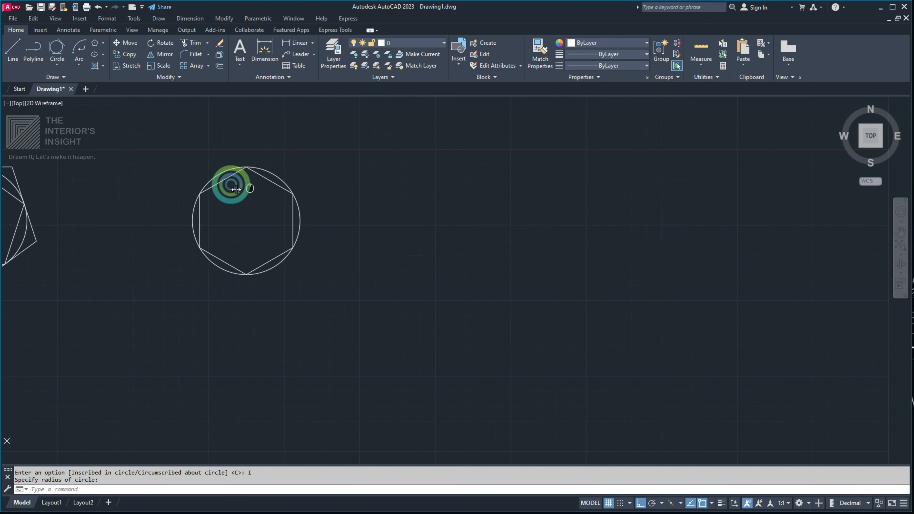
# - Draw a 6-sided polygon circumscribed about the fourth circle, centred on it and with one side touching its top quadrant
pyautogui.click(117, 78)
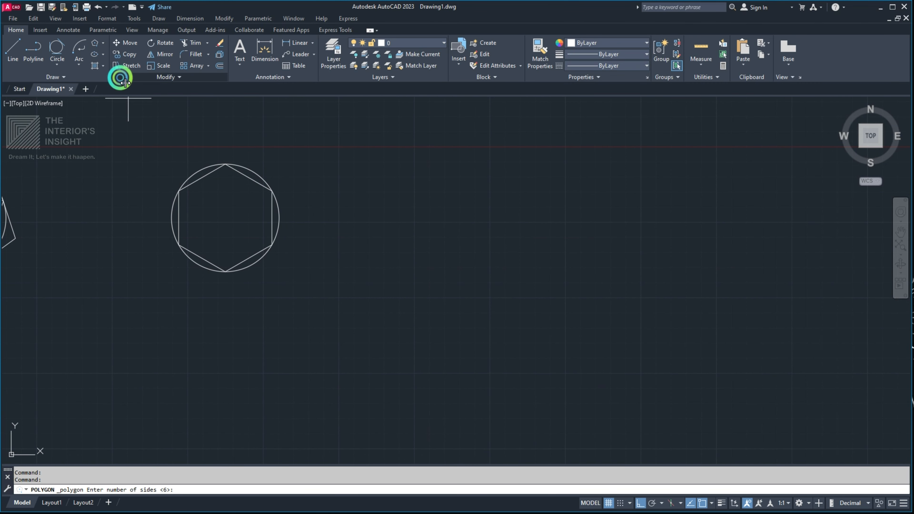
pyautogui.click(116, 80)
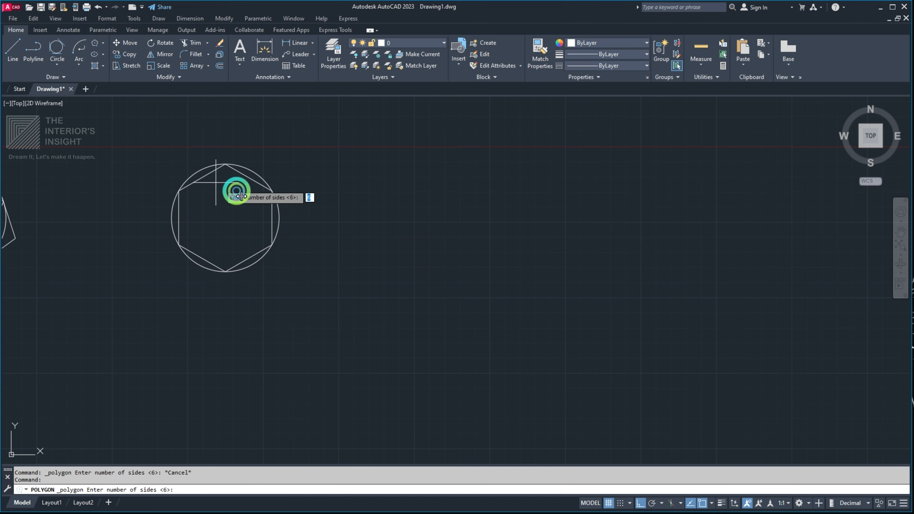
pyautogui.scroll(4, 236, 194)
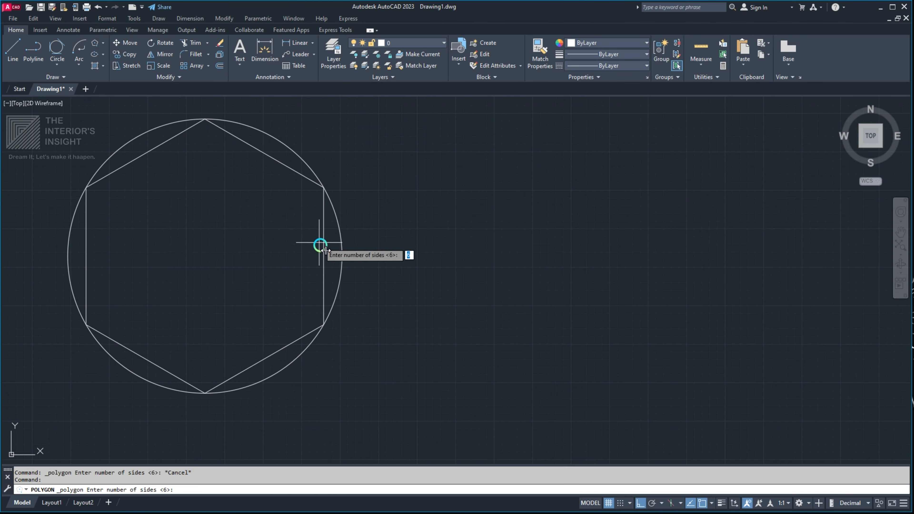
pyautogui.press('Return')
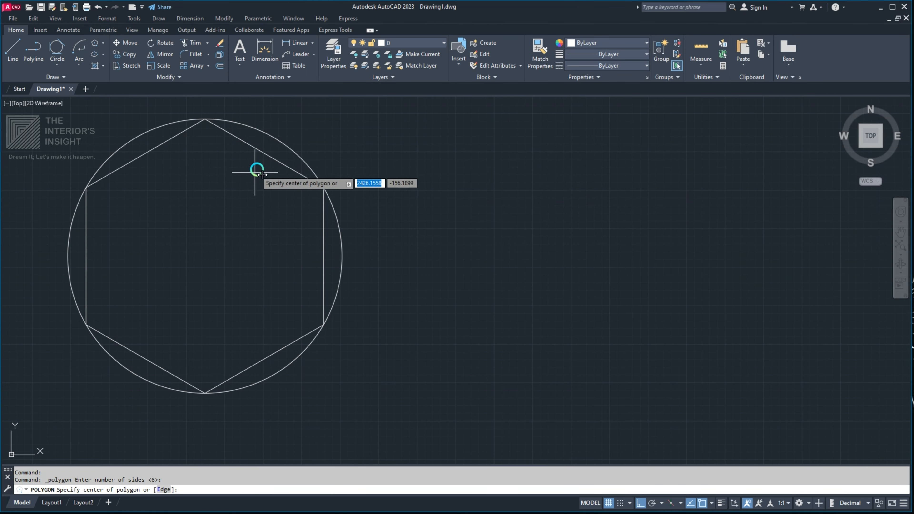
pyautogui.click(210, 261)
pyautogui.write('c')
pyautogui.press('Return')
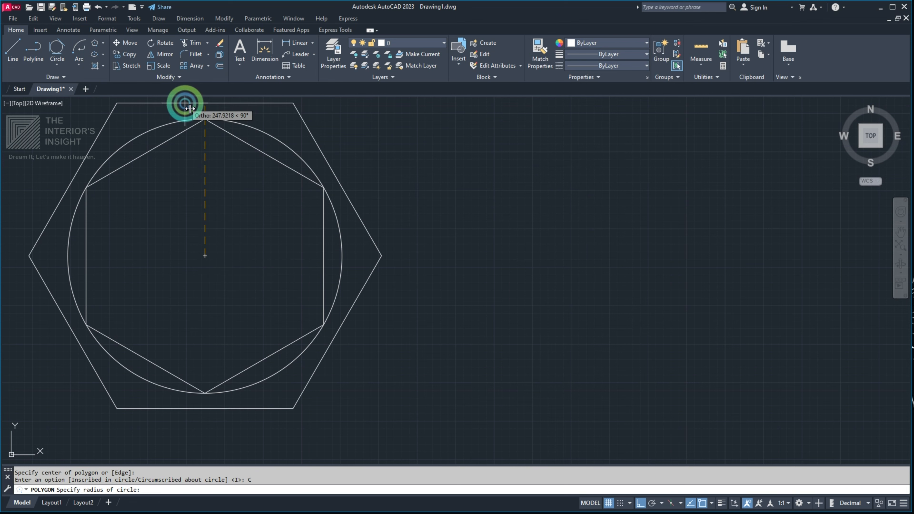
pyautogui.click(205, 122)
# - Compare the inscribed and circumscribed triangles, squares, pentagons and hexagons around the four circles
pyautogui.scroll(-5, 223, 155)
pyautogui.scroll(3, 273, 166)
pyautogui.moveTo(244, 159); pyautogui.dragTo(349, 227, button='middle')
pyautogui.scroll(-4, 417, 136)
pyautogui.scroll(2, 350, 227)
pyautogui.moveTo(378, 175)
pyautogui.mouseDown(button='middle')
pyautogui.moveTo(427, 173)
pyautogui.moveTo(397, 210)
pyautogui.mouseUp(button='middle')
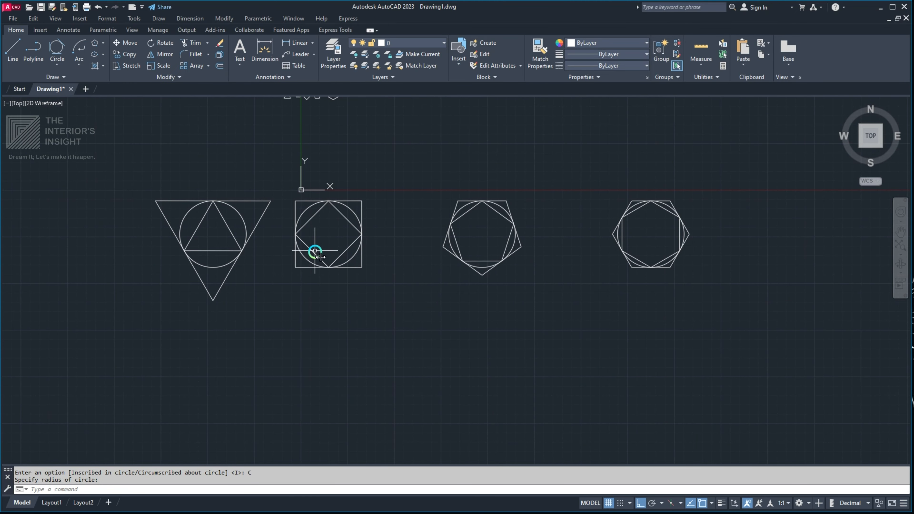
pyautogui.moveTo(315, 251); pyautogui.dragTo(340, 261, button='middle')
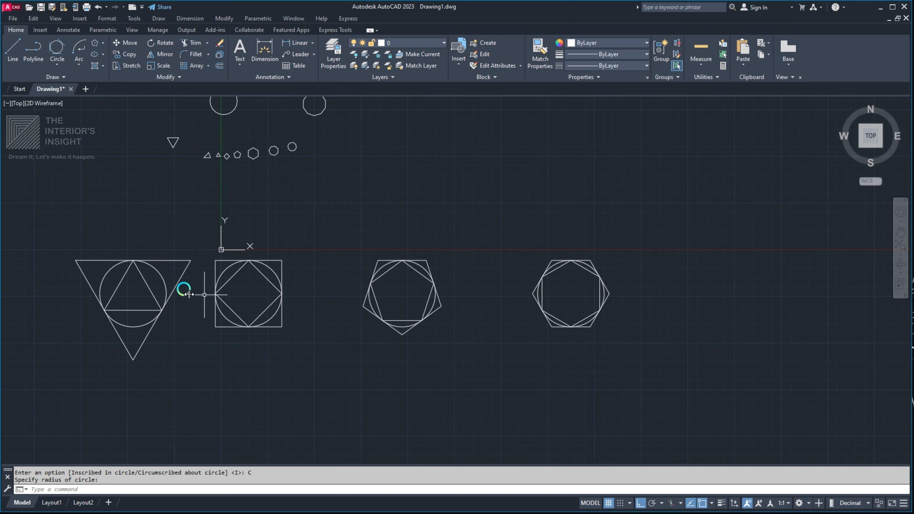
pyautogui.moveTo(192, 284); pyautogui.dragTo(255, 279, button='middle')
pyautogui.moveTo(337, 269)
pyautogui.mouseDown(button='middle')
pyautogui.moveTo(282, 270)
pyautogui.moveTo(258, 248)
pyautogui.mouseUp(button='middle')
pyautogui.moveTo(173, 272); pyautogui.dragTo(347, 243, button='middle')
pyautogui.scroll(4, 271, 228)
pyautogui.scroll(-2, 347, 243)
pyautogui.scroll(-10, 354, 247)
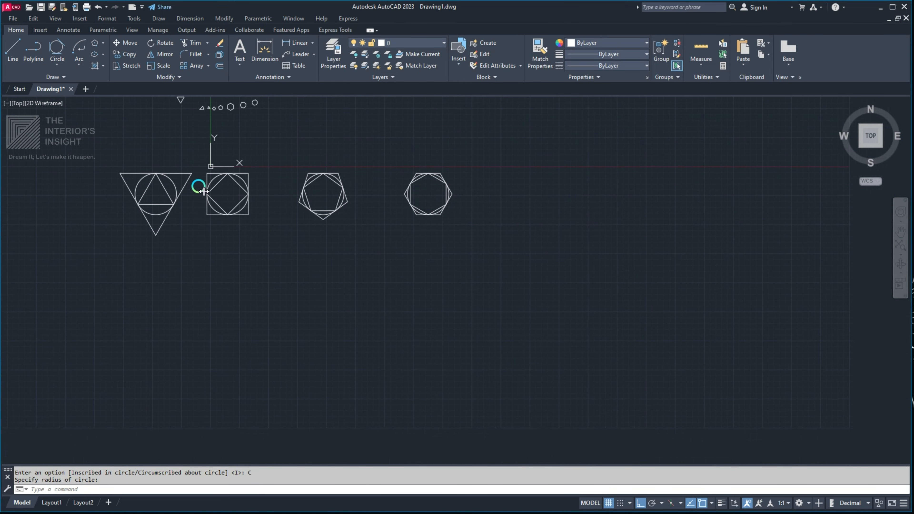
# - Copy the triangle-and-circle figure five times corner to corner, building a downward-pointing triangular pattern with rows of three, two and one
pyautogui.click(179, 167)
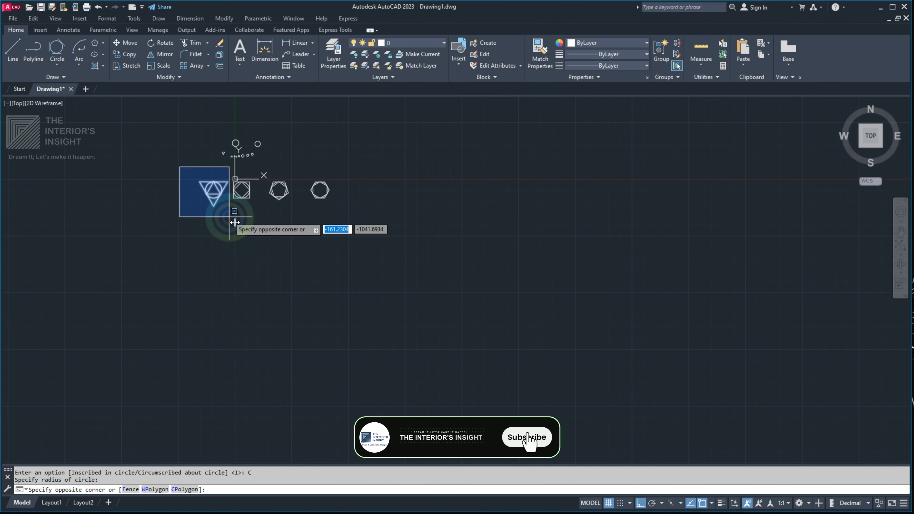
pyautogui.click(231, 219)
pyautogui.write('co')
pyautogui.press('Return')
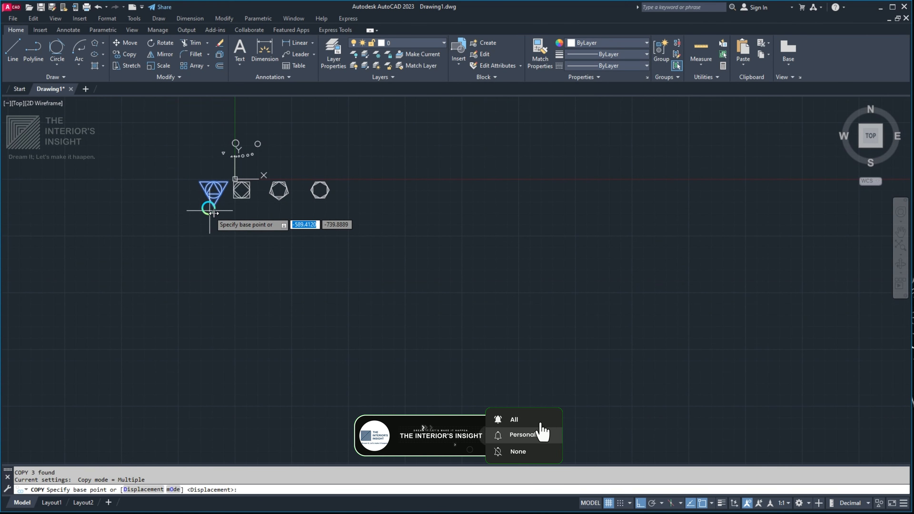
pyautogui.scroll(4, 211, 212)
pyautogui.click(256, 141)
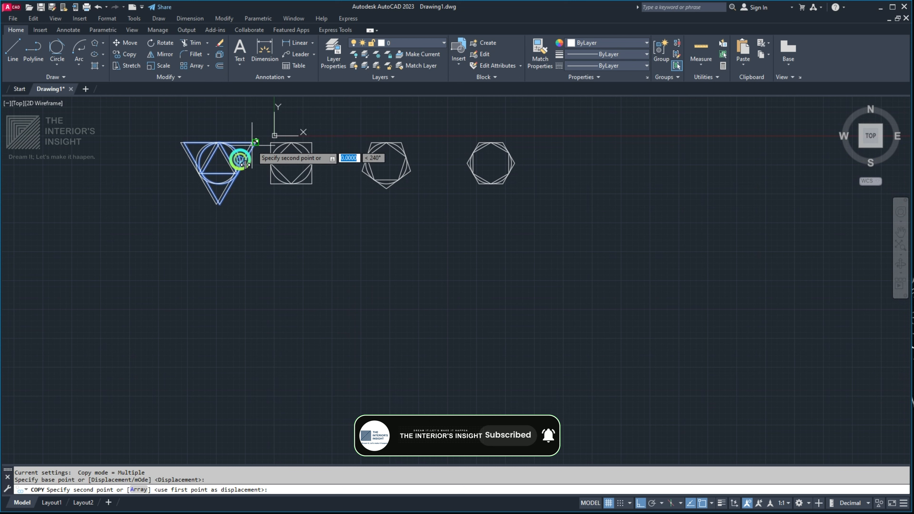
pyautogui.click(219, 205)
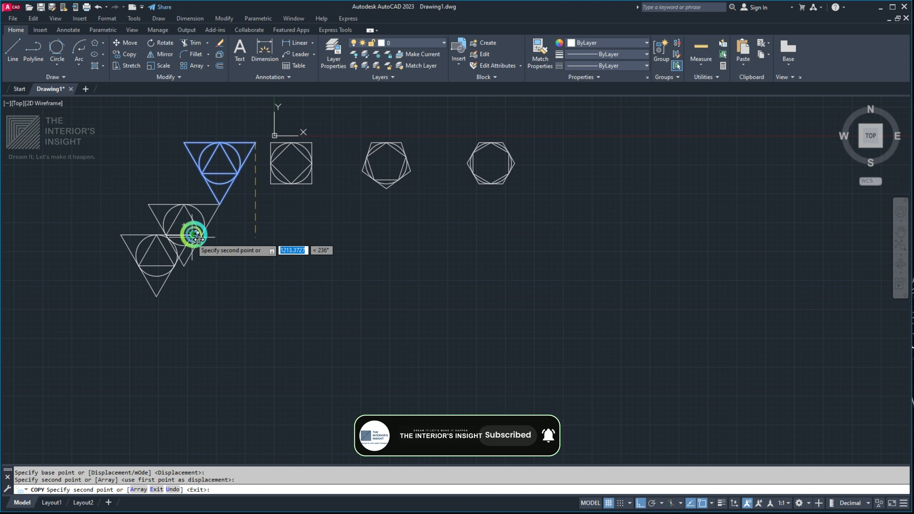
pyautogui.click(184, 142)
pyautogui.click(112, 142)
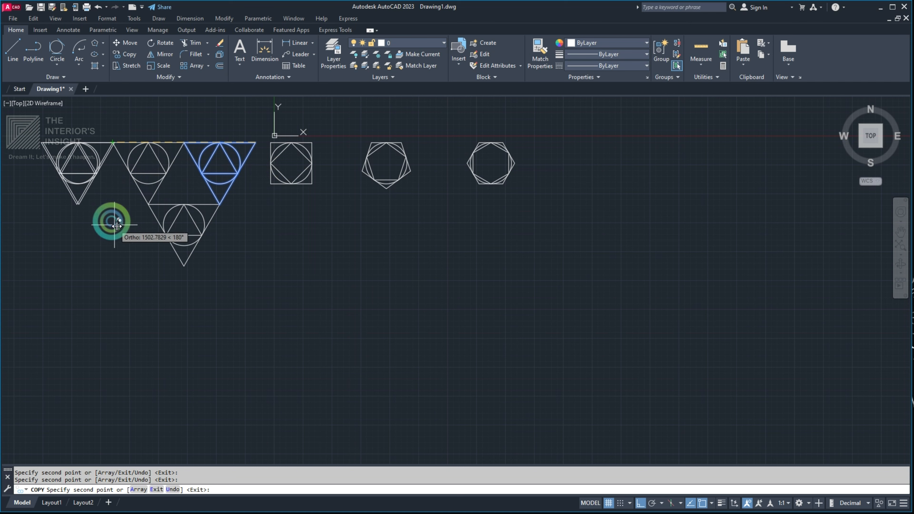
pyautogui.click(184, 266)
pyautogui.moveTo(192, 274); pyautogui.dragTo(247, 307, button='middle')
pyautogui.press('Return')
# - Move the square, pentagon and hexagon figures together horizontally to the right, well away from the triangular pattern
pyautogui.moveTo(303, 187); pyautogui.dragTo(262, 202, button='middle')
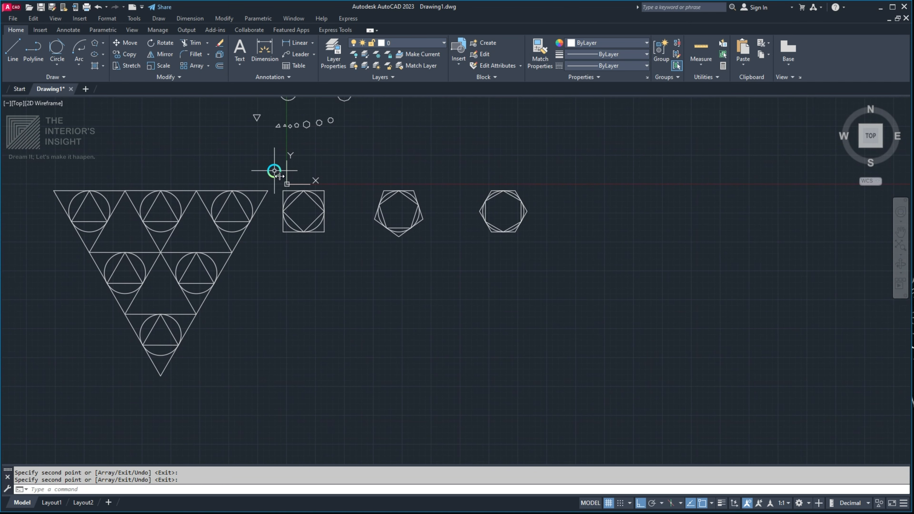
pyautogui.click(274, 170)
pyautogui.click(564, 259)
pyautogui.moveTo(544, 263); pyautogui.dragTo(364, 296, button='middle')
pyautogui.write('m')
pyautogui.press('Return')
pyautogui.click(319, 313)
pyautogui.click(744, 309)
# - Examine how the copied triangle-and-circle figures fit together in the triangular pattern
pyautogui.moveTo(160, 212); pyautogui.dragTo(355, 176, button='middle')
pyautogui.scroll(4, 190, 217)
pyautogui.moveTo(191, 215); pyautogui.dragTo(348, 214, button='middle')
pyautogui.scroll(-2, 348, 200)
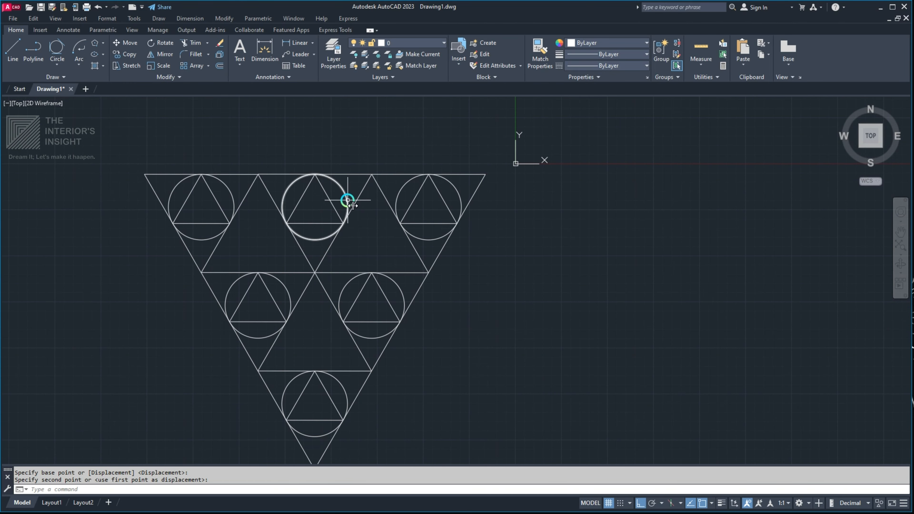
pyautogui.scroll(-4, 323, 221)
pyautogui.scroll(4, 332, 211)
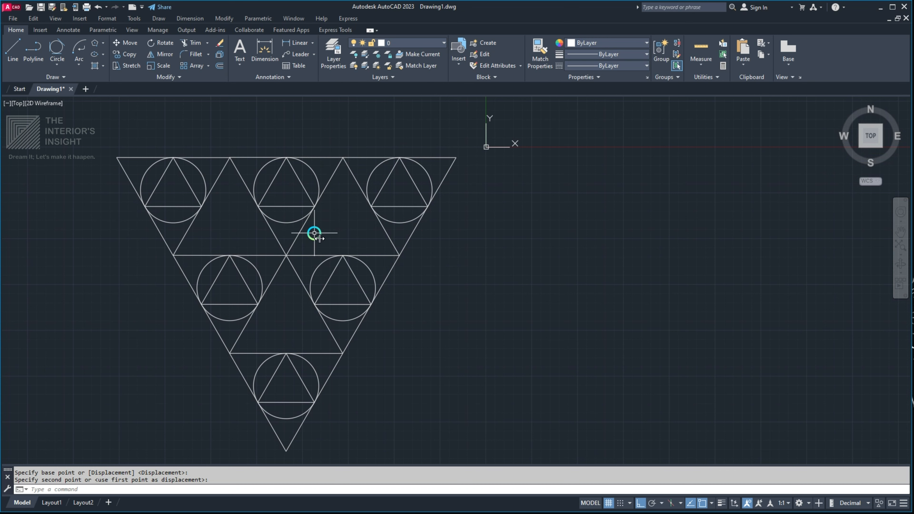
pyautogui.moveTo(361, 229)
pyautogui.mouseDown(button='middle')
pyautogui.moveTo(328, 228)
pyautogui.moveTo(343, 218)
pyautogui.moveTo(397, 234)
pyautogui.moveTo(353, 220)
pyautogui.mouseUp(button='middle')
pyautogui.scroll(-4, 410, 230)
pyautogui.scroll(4, 335, 221)
# - Copy the square-and-circle figure three times to the left, edge to edge, to form a row of four
pyautogui.moveTo(637, 231); pyautogui.dragTo(428, 255, button='middle')
pyautogui.scroll(-2, 541, 258)
pyautogui.moveTo(599, 229); pyautogui.dragTo(464, 243, button='middle')
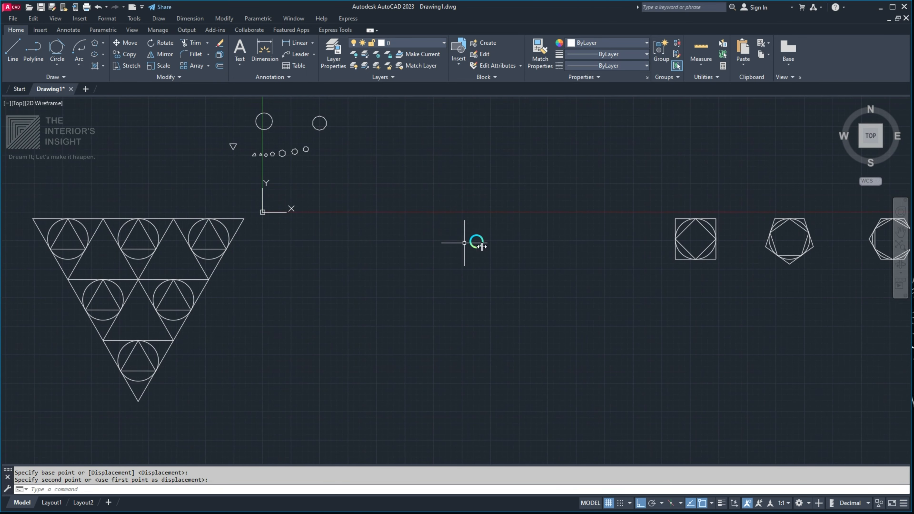
pyautogui.click(642, 191)
pyautogui.click(737, 287)
pyautogui.moveTo(710, 270); pyautogui.dragTo(619, 281, button='middle')
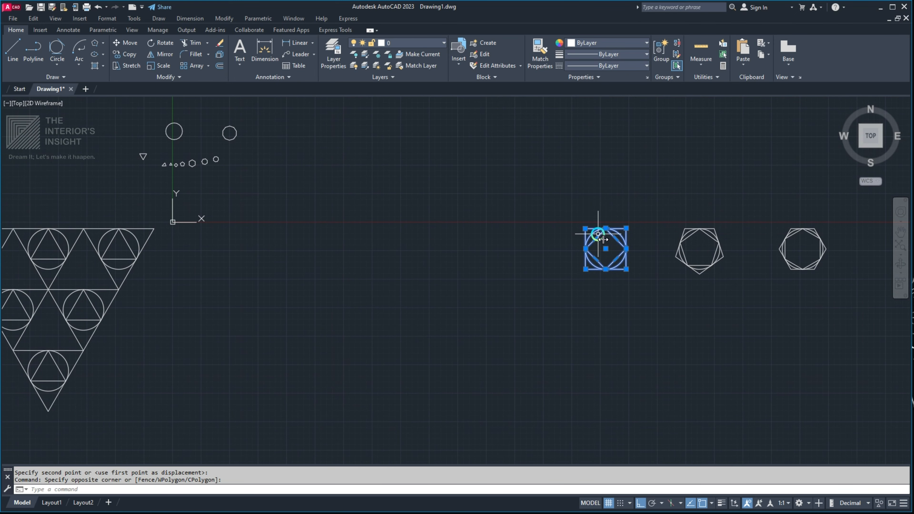
pyautogui.press('Return')
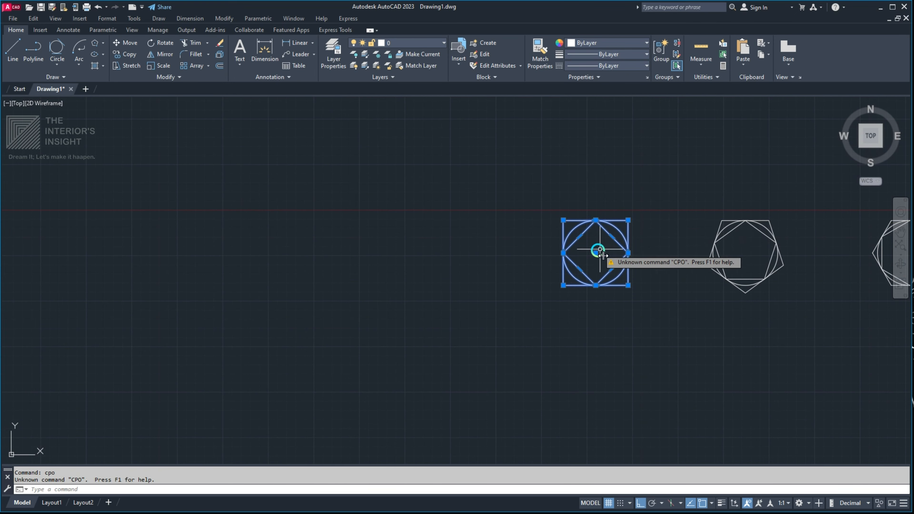
pyautogui.scroll(3, 598, 248)
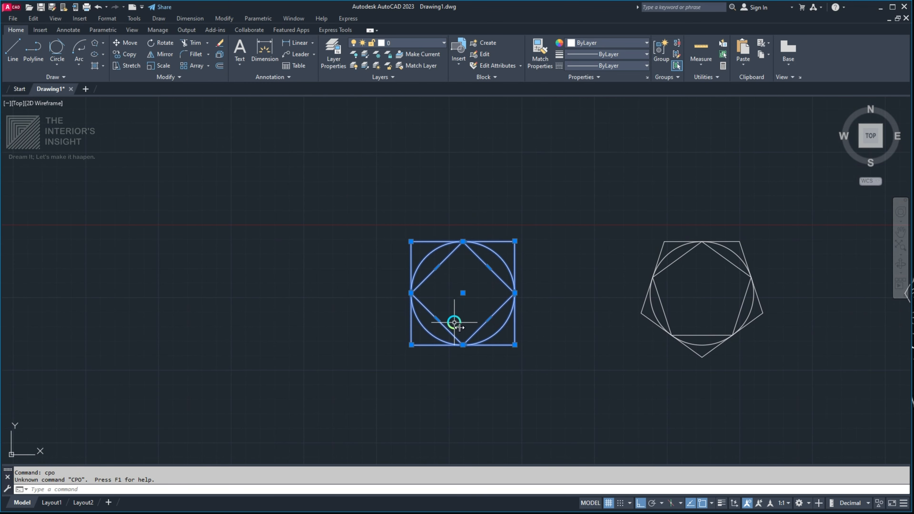
pyautogui.press('Return')
pyautogui.click(514, 241)
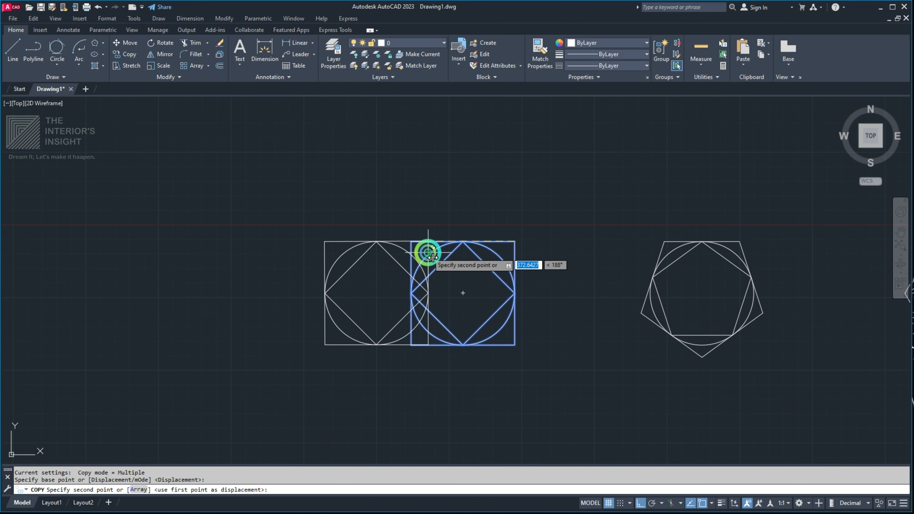
pyautogui.click(411, 241)
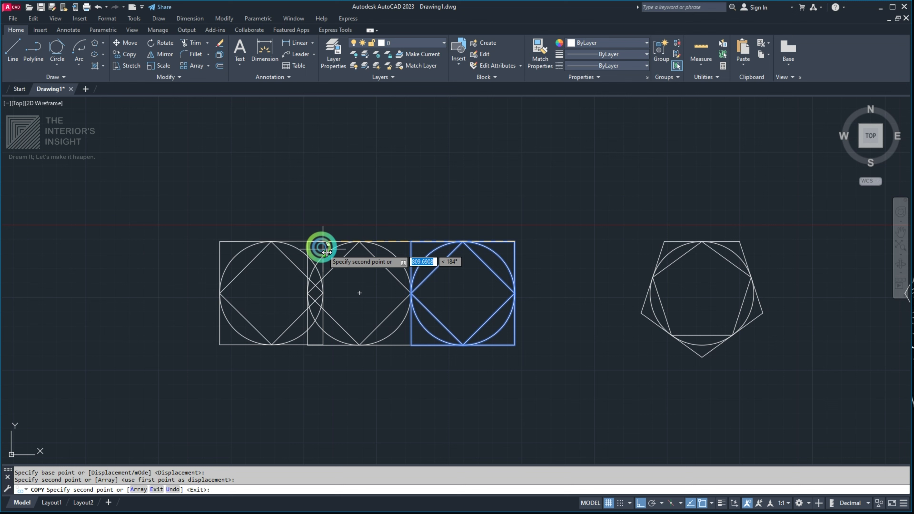
pyautogui.click(307, 241)
pyautogui.click(204, 242)
pyautogui.press('Return')
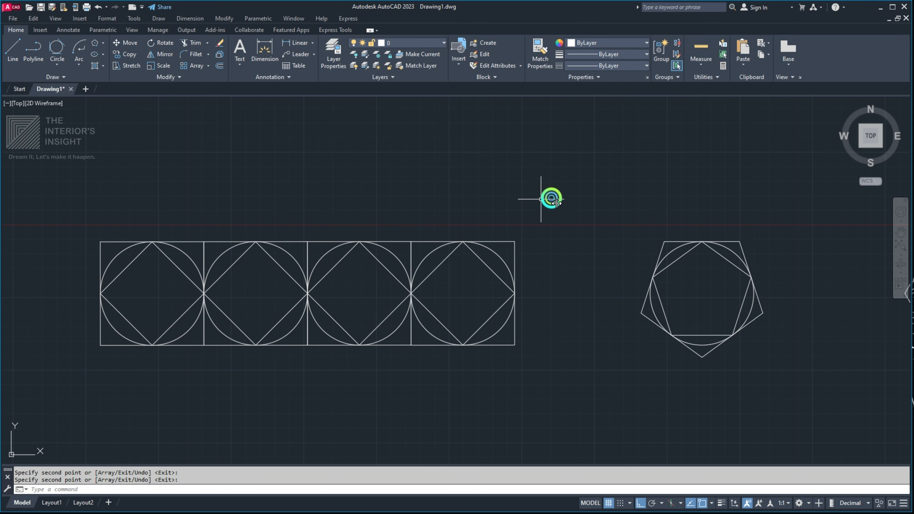
# - Copy the row of four square figures twice downward, edge to edge, to form a grid of three rows
pyautogui.click(552, 197)
pyautogui.click(74, 406)
pyautogui.moveTo(125, 391); pyautogui.dragTo(153, 370, button='middle')
pyautogui.write('co')
pyautogui.moveTo(238, 318); pyautogui.dragTo(114, 370, button='middle')
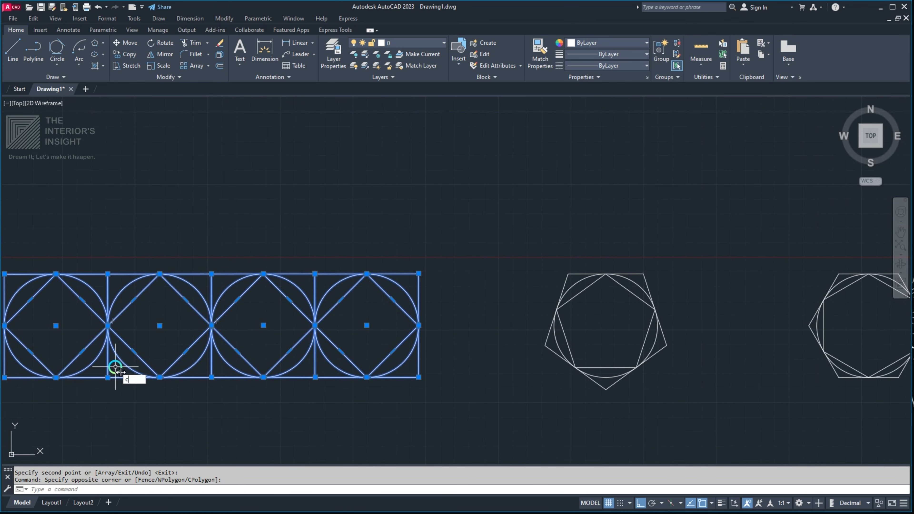
pyautogui.press('Return')
pyautogui.moveTo(205, 232); pyautogui.dragTo(315, 196, button='middle')
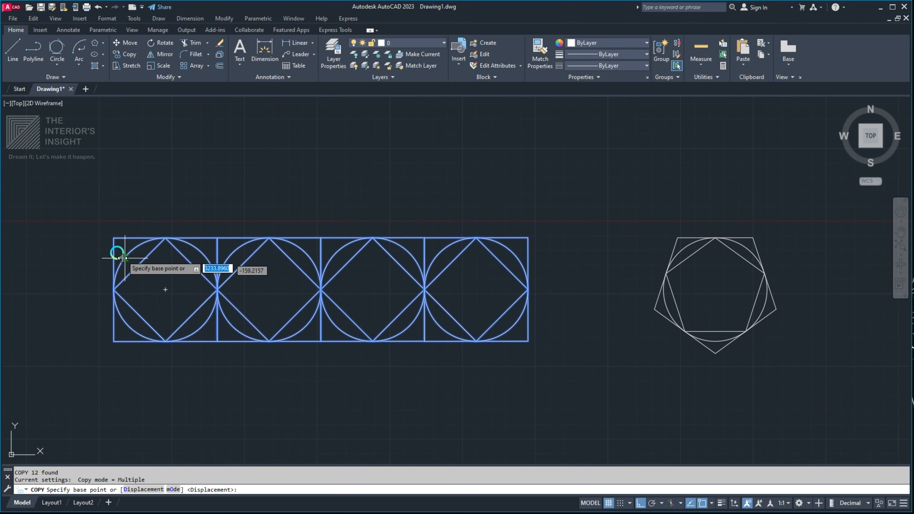
pyautogui.click(114, 237)
pyautogui.click(114, 341)
pyautogui.moveTo(134, 428); pyautogui.dragTo(188, 286, button='middle')
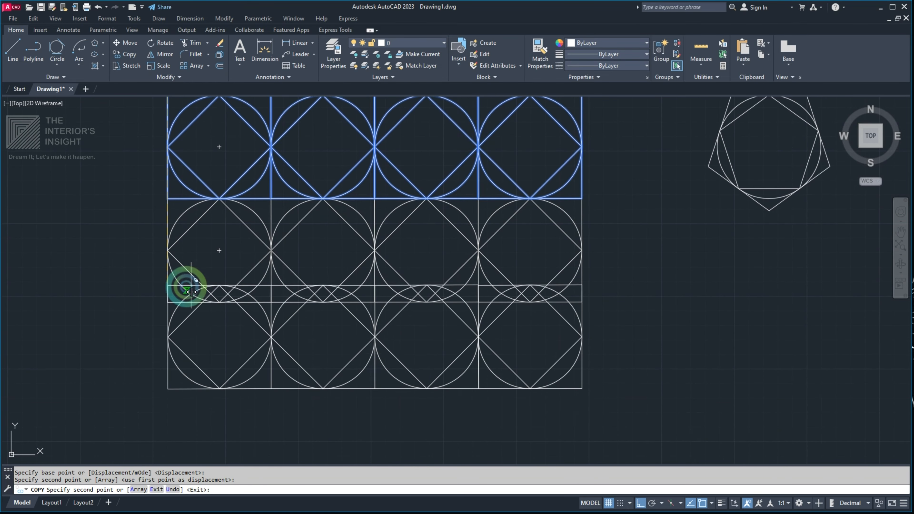
pyautogui.click(167, 303)
pyautogui.press('Return')
# - Move the whole grid of square figures horizontally to the left, placing it just beside the triangular pattern
pyautogui.scroll(-4, 459, 240)
pyautogui.moveTo(517, 163); pyautogui.dragTo(302, 392)
pyautogui.moveTo(382, 369); pyautogui.dragTo(461, 364, button='middle')
pyautogui.write('m')
pyautogui.press('Return')
pyautogui.click(506, 177)
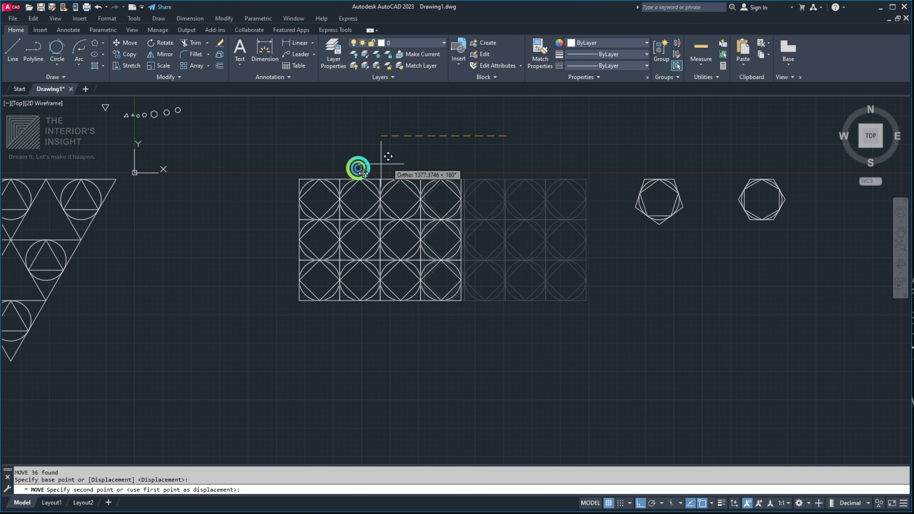
pyautogui.click(216, 173)
pyautogui.moveTo(233, 215); pyautogui.dragTo(395, 225, button='middle')
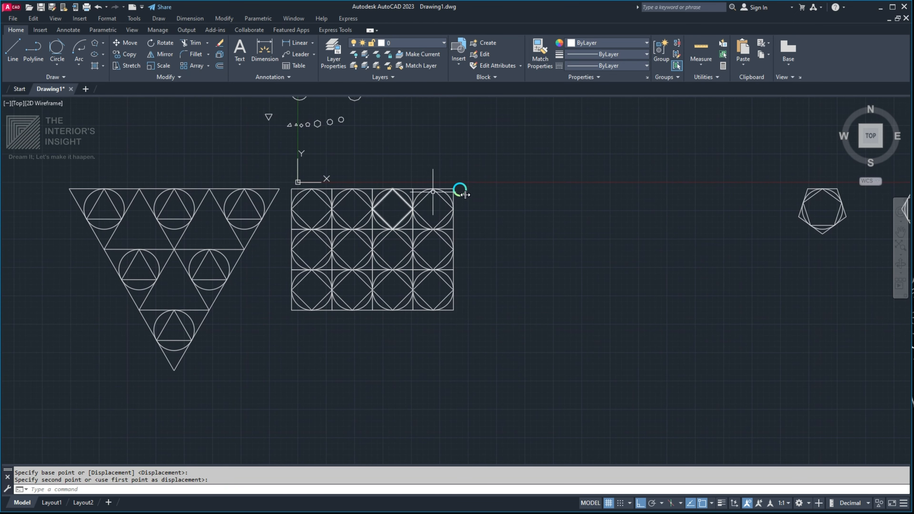
# - Examine how the square-and-circle figures meet across the grid beside the triangular pattern
pyautogui.scroll(6, 357, 210)
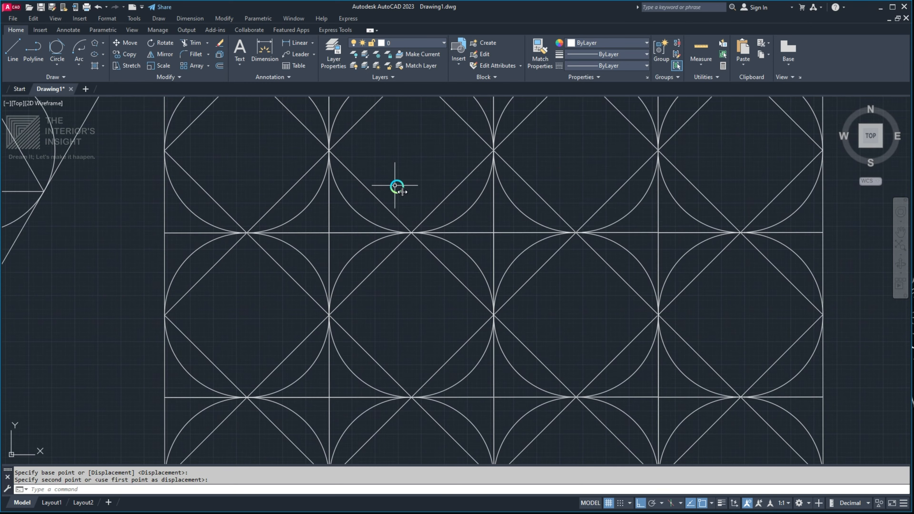
pyautogui.scroll(-2, 452, 242)
pyautogui.scroll(1, 394, 241)
pyautogui.moveTo(495, 211); pyautogui.dragTo(452, 194, button='middle')
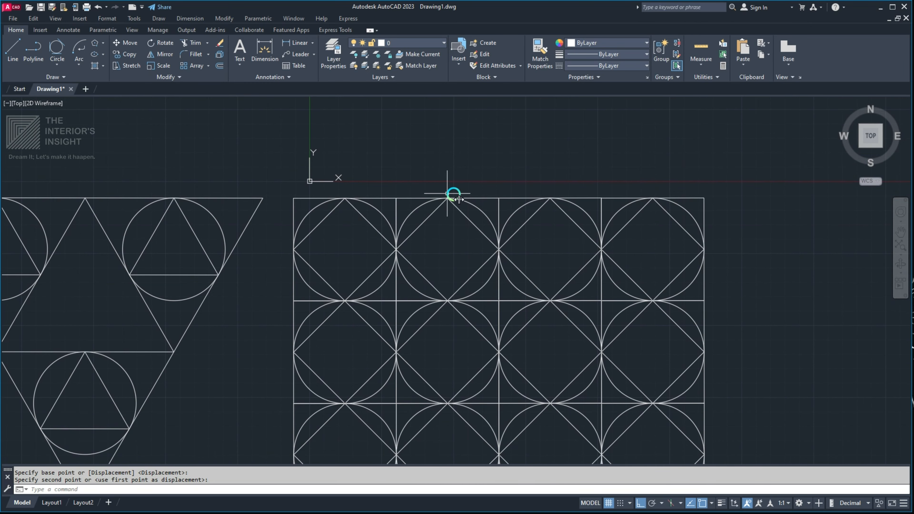
pyautogui.scroll(-1, 389, 227)
pyautogui.moveTo(389, 227); pyautogui.dragTo(464, 168, button='middle')
pyautogui.scroll(-6, 383, 212)
pyautogui.moveTo(399, 210); pyautogui.dragTo(325, 247, button='middle')
pyautogui.scroll(4, 324, 238)
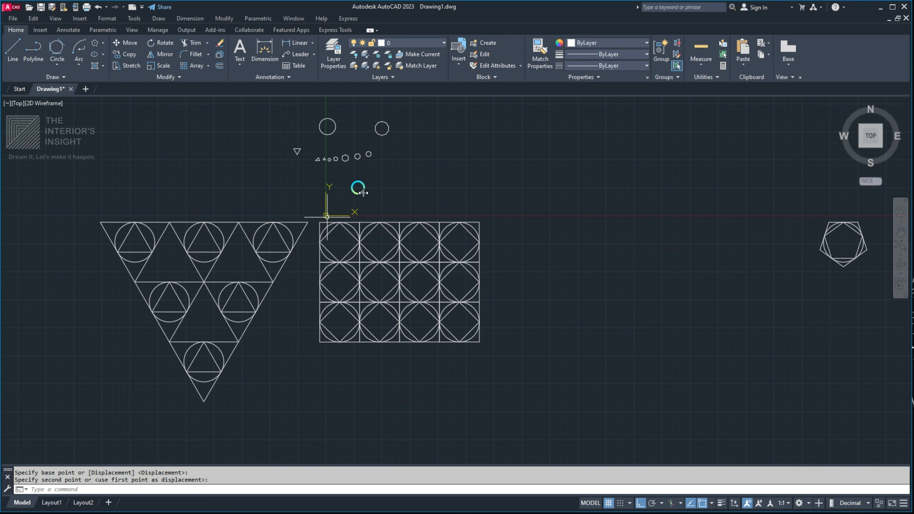
# - Examine the row of small polygons and the two larger many-sided polygons above the tiled patterns
pyautogui.moveTo(365, 168); pyautogui.dragTo(387, 242, button='middle')
pyautogui.scroll(2, 379, 232)
pyautogui.scroll(4, 359, 231)
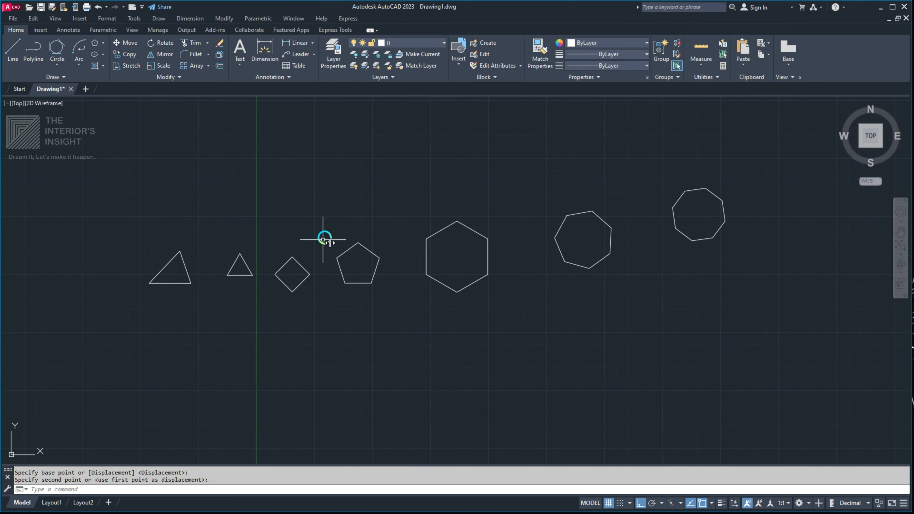
pyautogui.moveTo(316, 289); pyautogui.dragTo(360, 314, button='middle')
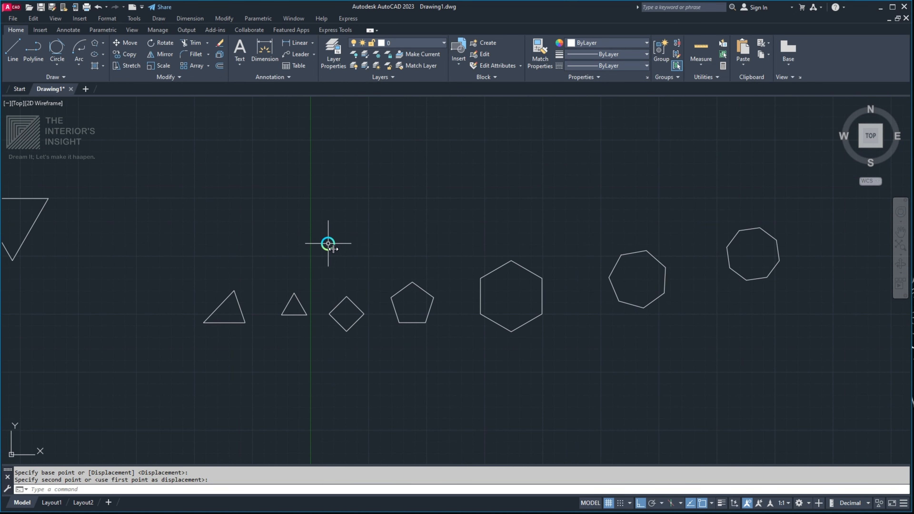
pyautogui.moveTo(412, 274); pyautogui.dragTo(333, 272, button='middle')
pyautogui.moveTo(489, 239); pyautogui.dragTo(345, 237, button='middle')
pyautogui.scroll(-2, 555, 285)
pyautogui.moveTo(528, 246); pyautogui.dragTo(408, 275, button='middle')
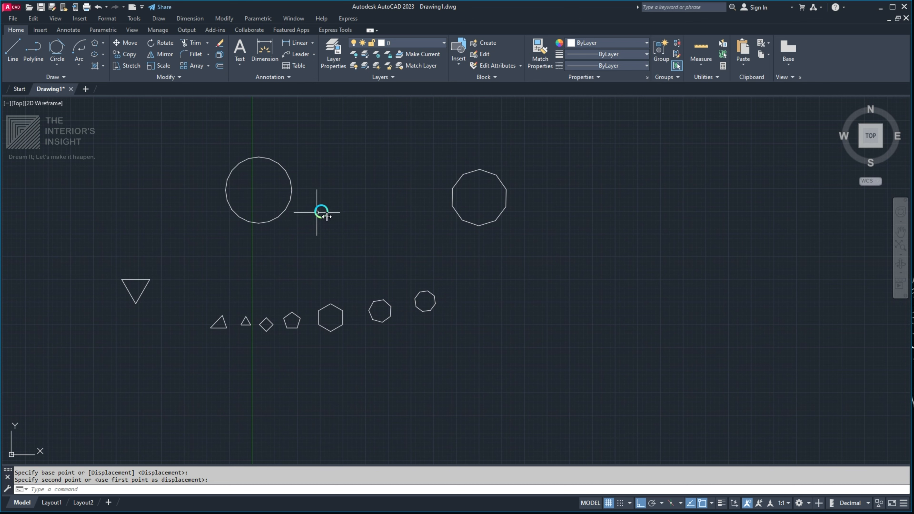
pyautogui.moveTo(408, 232); pyautogui.dragTo(422, 227, button='middle')
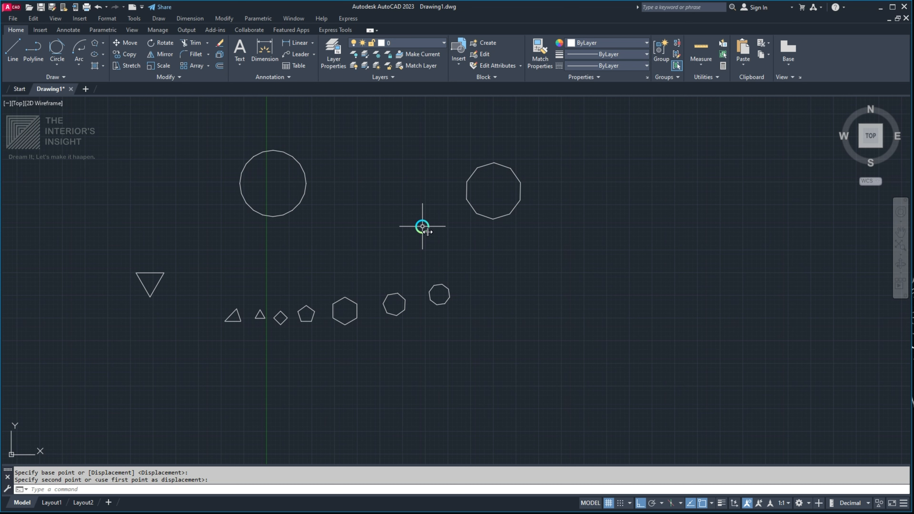
pyautogui.moveTo(334, 301); pyautogui.dragTo(397, 231, button='middle')
pyautogui.moveTo(431, 327); pyautogui.dragTo(394, 77, button='middle')
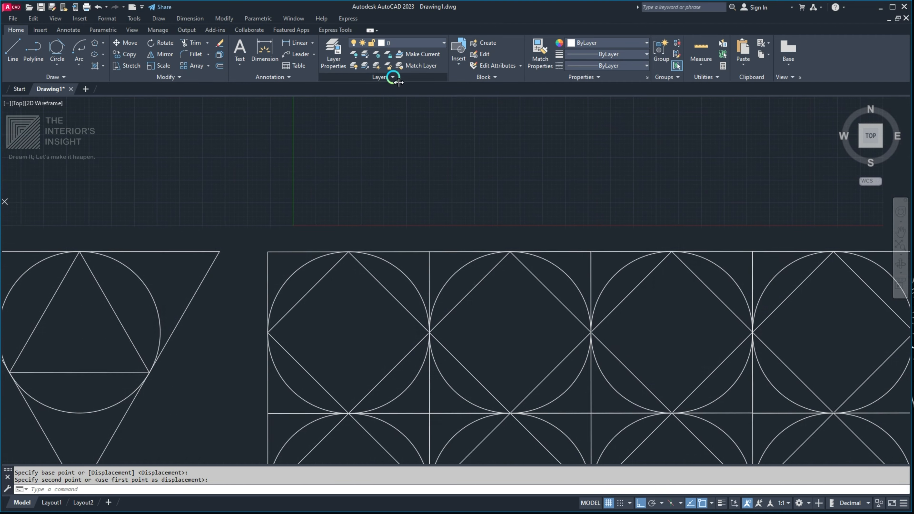
# - Compare the triangle-and-circle pattern with the grid of square figures, close up and as a whole
pyautogui.moveTo(377, 203); pyautogui.dragTo(448, 129, button='middle')
pyautogui.scroll(-5, 448, 164)
pyautogui.moveTo(436, 224); pyautogui.dragTo(505, 190, button='middle')
pyautogui.moveTo(454, 123)
pyautogui.mouseDown(button='middle')
pyautogui.moveTo(412, 323)
pyautogui.moveTo(393, 331)
pyautogui.mouseUp(button='middle')
pyautogui.scroll(6, 443, 271)
pyautogui.moveTo(474, 299); pyautogui.dragTo(402, 217, button='middle')
pyautogui.scroll(6, 392, 257)
pyautogui.moveTo(400, 174)
pyautogui.mouseDown(button='middle')
pyautogui.moveTo(396, 246)
pyautogui.moveTo(396, 235)
pyautogui.moveTo(361, 311)
pyautogui.moveTo(483, 182)
pyautogui.mouseUp(button='middle')
pyautogui.scroll(-4, 354, 249)
pyautogui.scroll(-6, 382, 212)
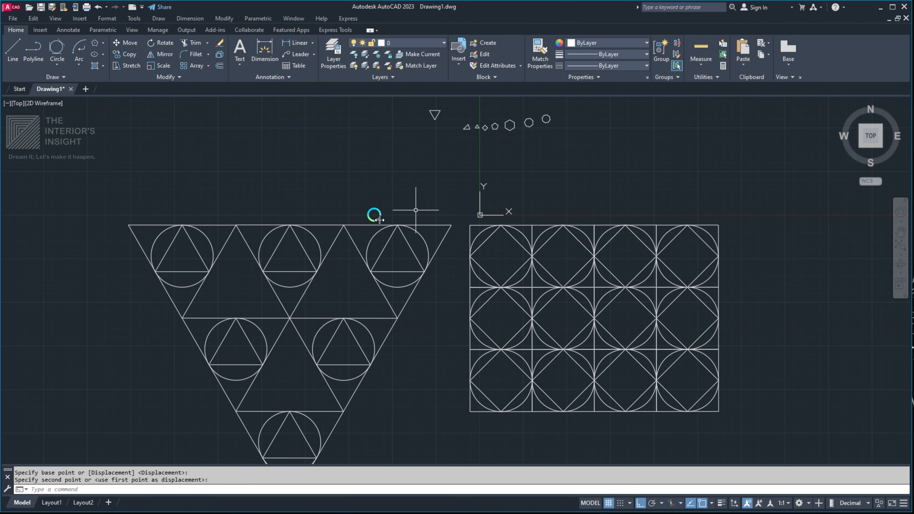
pyautogui.moveTo(401, 213); pyautogui.dragTo(387, 182, button='middle')
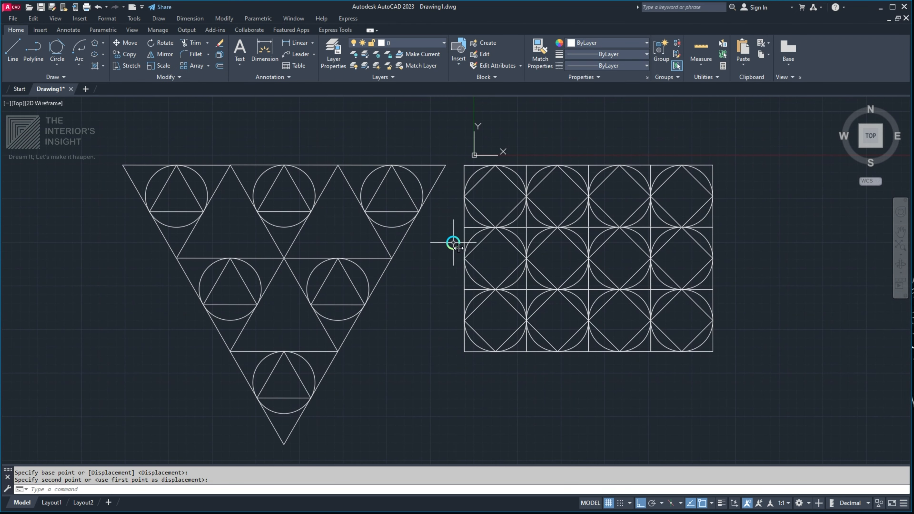
pyautogui.scroll(-1, 389, 257)
pyautogui.moveTo(432, 237); pyautogui.dragTo(371, 275, button='middle')
# - Review the sample polygons with increasing numbers of sides, from the triangles to the nearly circular one
pyautogui.moveTo(360, 239); pyautogui.dragTo(382, 288, button='middle')
pyautogui.scroll(2, 409, 219)
pyautogui.moveTo(420, 218); pyautogui.dragTo(441, 317, button='middle')
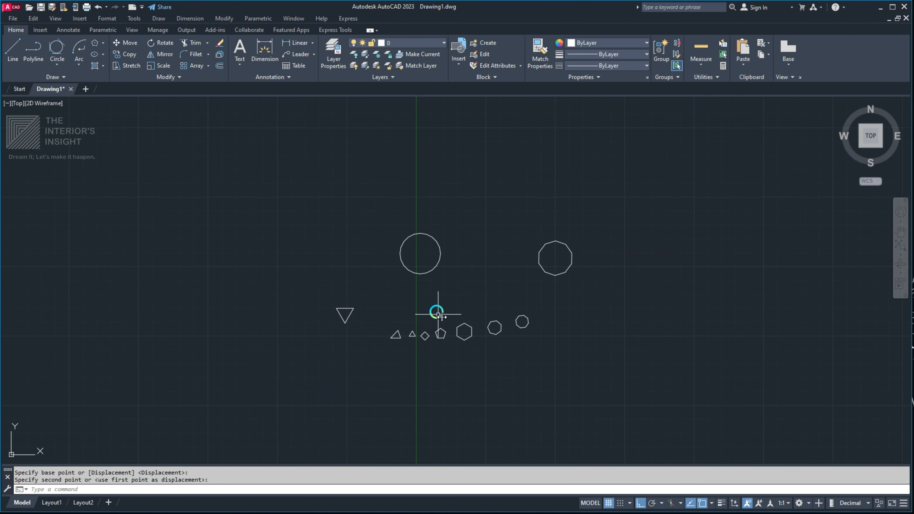
pyautogui.moveTo(475, 253); pyautogui.dragTo(451, 213, button='middle')
pyautogui.moveTo(327, 158); pyautogui.dragTo(247, 173, button='middle')
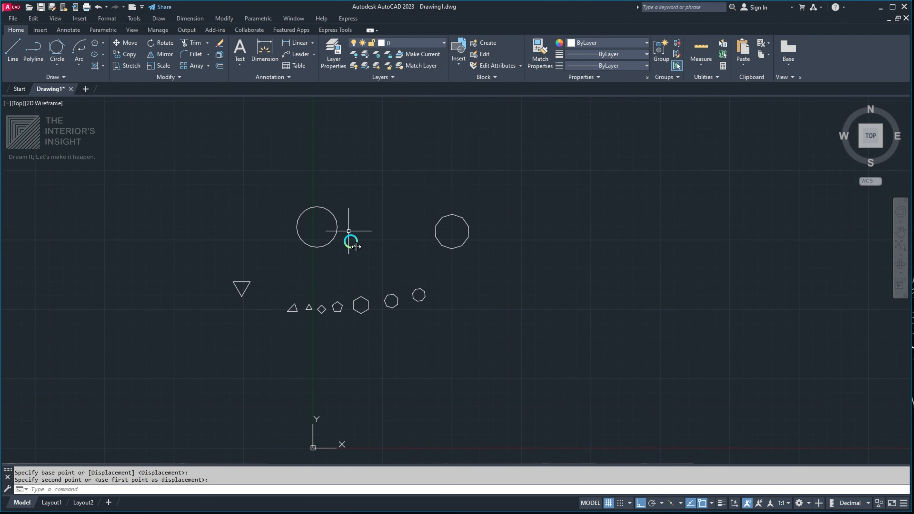
pyautogui.moveTo(384, 271); pyautogui.dragTo(433, 239, button='middle')
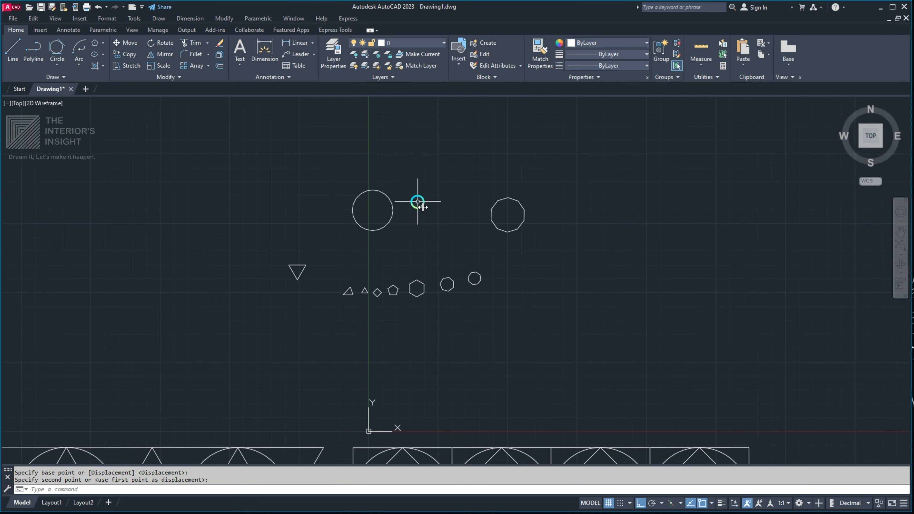
pyautogui.scroll(-3, 408, 146)
pyautogui.moveTo(659, 267); pyautogui.dragTo(334, 236, button='middle')
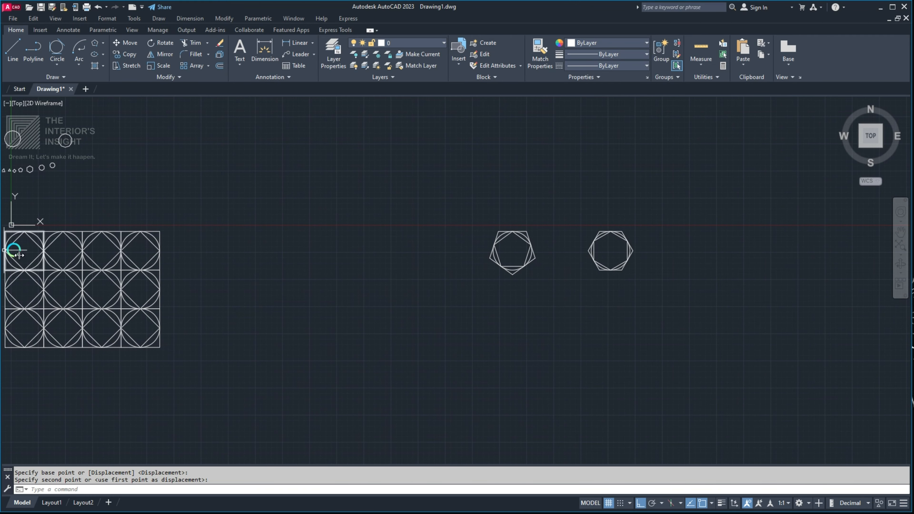
# - Copy the pentagon-and-circle figure straight up so its lowest vertex rests on the midpoint of the original's upper edge
pyautogui.moveTo(14, 250); pyautogui.dragTo(258, 259, button='middle')
pyautogui.moveTo(439, 241); pyautogui.dragTo(80, 247, button='middle')
pyautogui.click(274, 194)
pyautogui.click(421, 341)
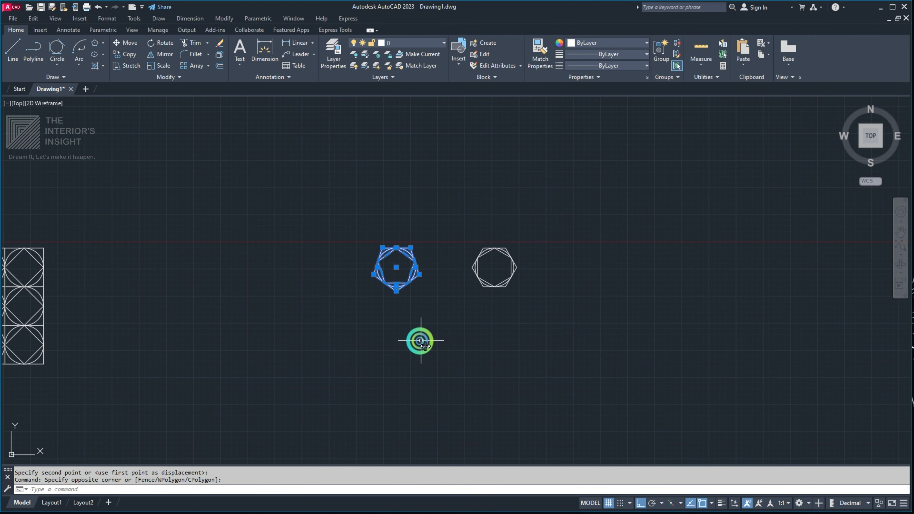
pyautogui.write('co')
pyautogui.press('Return')
pyautogui.scroll(5, 389, 246)
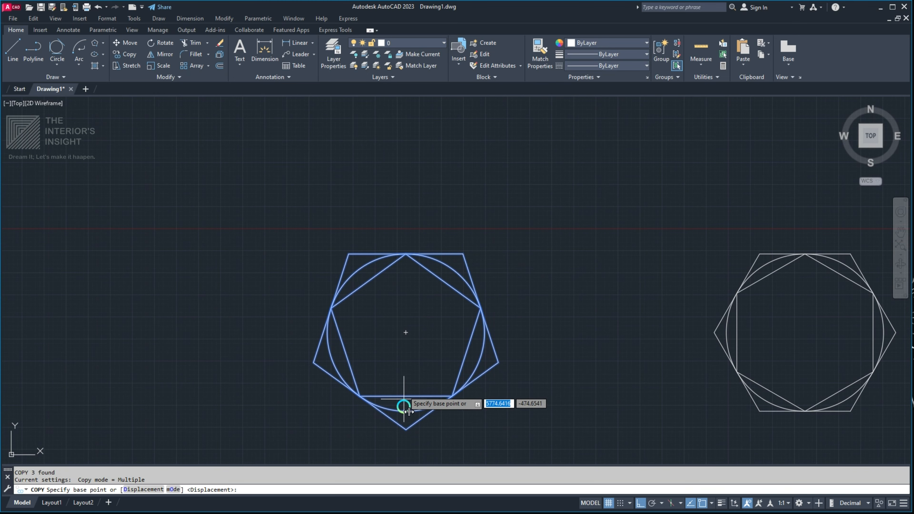
pyautogui.click(406, 429)
pyautogui.click(406, 253)
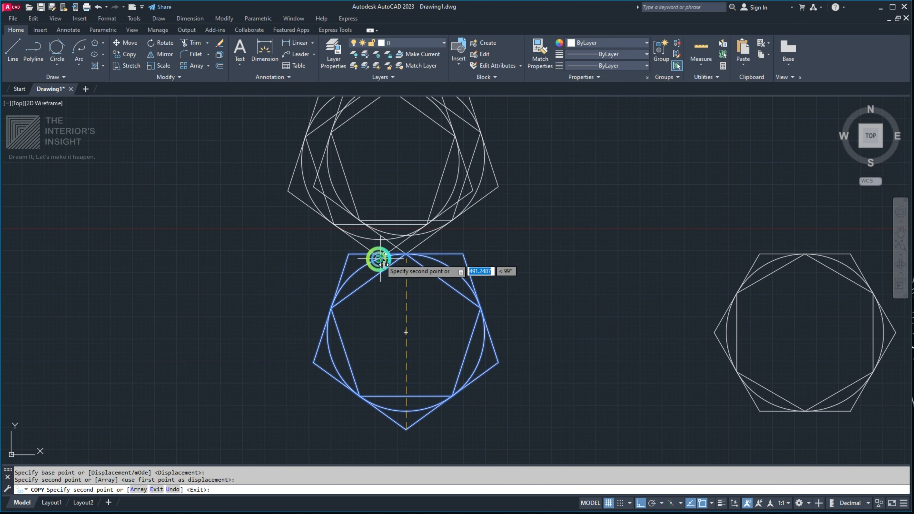
pyautogui.press('Return')
# - Rotate the upper pentagon figure about its centre, using the lower figure's upper-right corner as the angle point
pyautogui.moveTo(509, 236); pyautogui.dragTo(490, 267, button='middle')
pyautogui.click(486, 185)
pyautogui.click(150, 255)
pyautogui.moveTo(413, 225); pyautogui.dragTo(367, 246, button='middle')
pyautogui.write('ro')
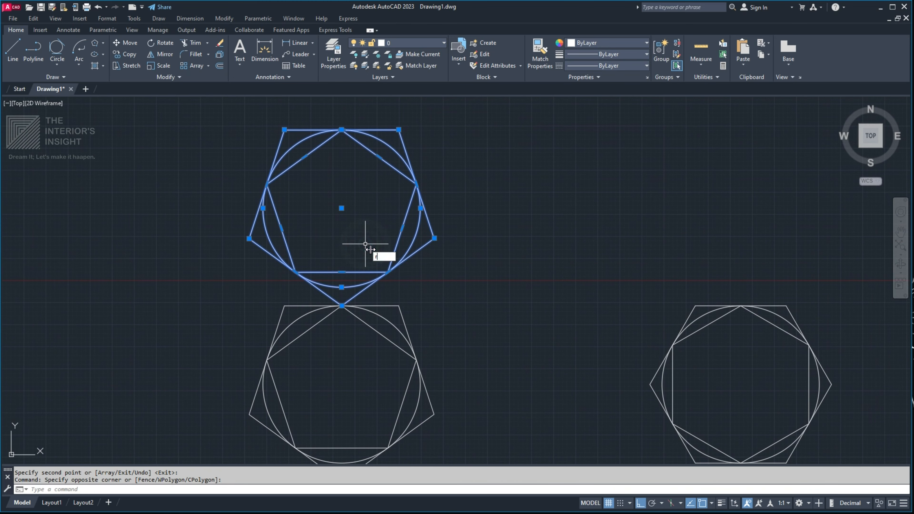
pyautogui.press('Return')
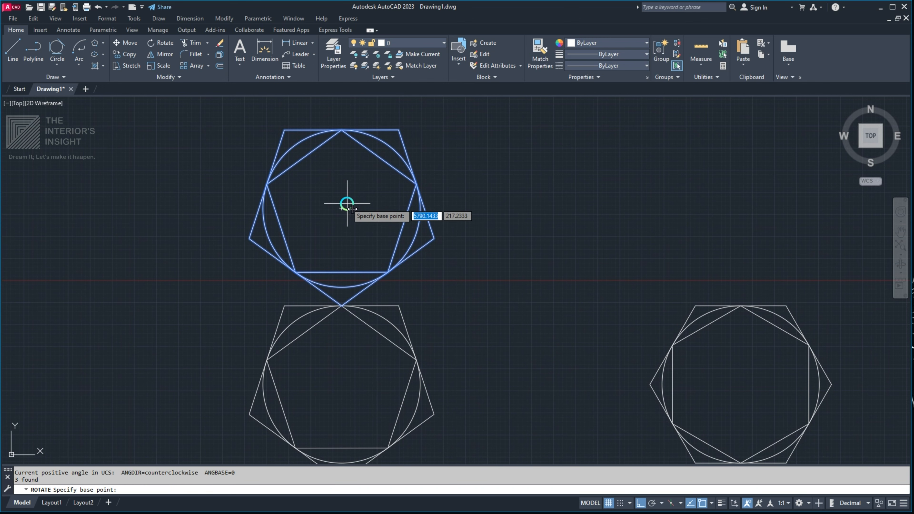
pyautogui.click(342, 209)
pyautogui.click(399, 306)
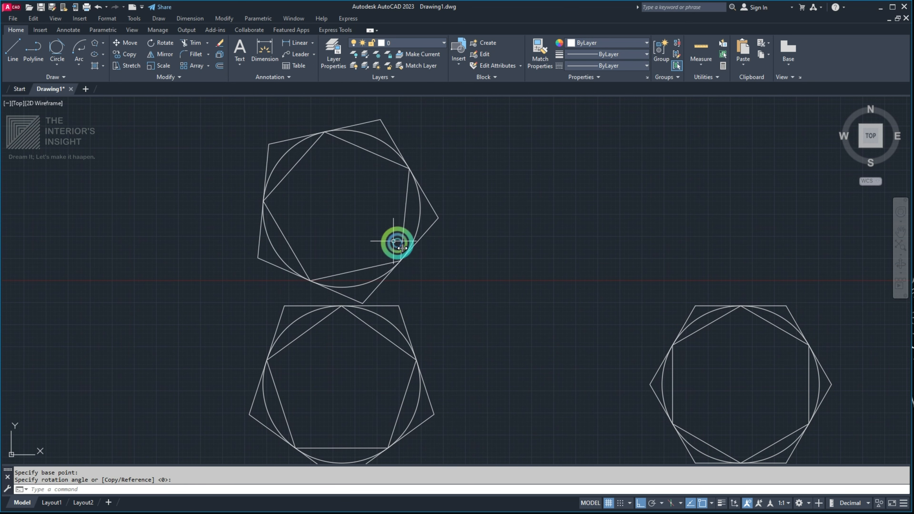
# - Move the rotated pentagon figure so its lowest vertex meets the midpoint of the lower figure's upper edge
pyautogui.scroll(-2, 397, 243)
pyautogui.moveTo(421, 208); pyautogui.dragTo(383, 217, button='middle')
pyautogui.click(401, 200)
pyautogui.click(313, 226)
pyautogui.scroll(3, 418, 263)
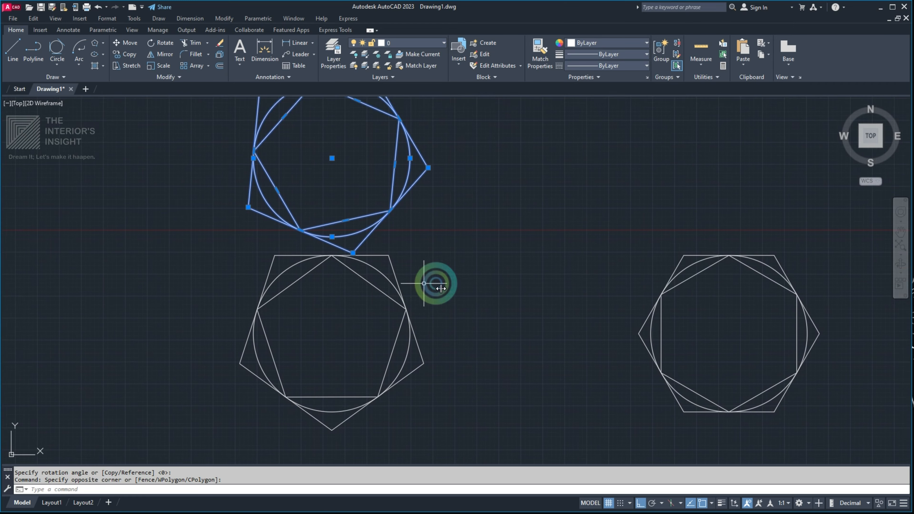
pyautogui.write('m')
pyautogui.press('Return')
pyautogui.scroll(2, 367, 254)
pyautogui.click(356, 242)
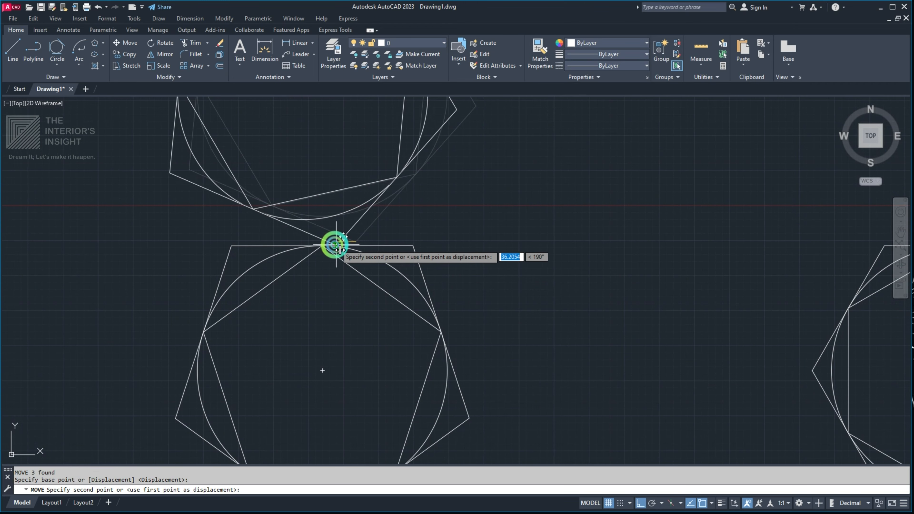
pyautogui.click(323, 247)
pyautogui.scroll(-3, 384, 241)
# - Move the hexagon-and-circle figure horizontally to the right to make room beside the pentagon figures
pyautogui.click(388, 240)
pyautogui.click(580, 392)
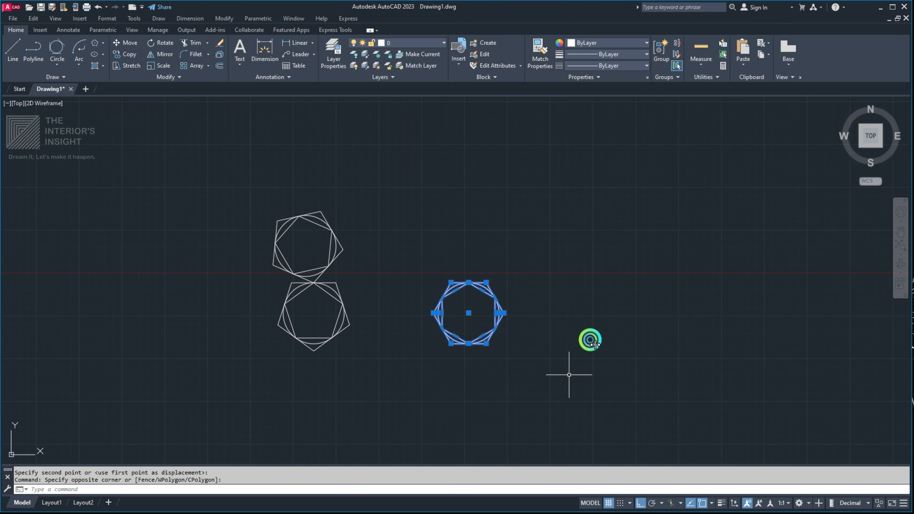
pyautogui.moveTo(602, 314); pyautogui.dragTo(451, 305, button='middle')
pyautogui.write('m')
pyautogui.press('Return')
pyautogui.click(342, 170)
pyautogui.click(609, 154)
# - Copy the two stacked pentagon figures, placing the lower one's left vertex on the rotated figure's right vertex
pyautogui.moveTo(267, 216); pyautogui.dragTo(348, 185, button='middle')
pyautogui.click(337, 163)
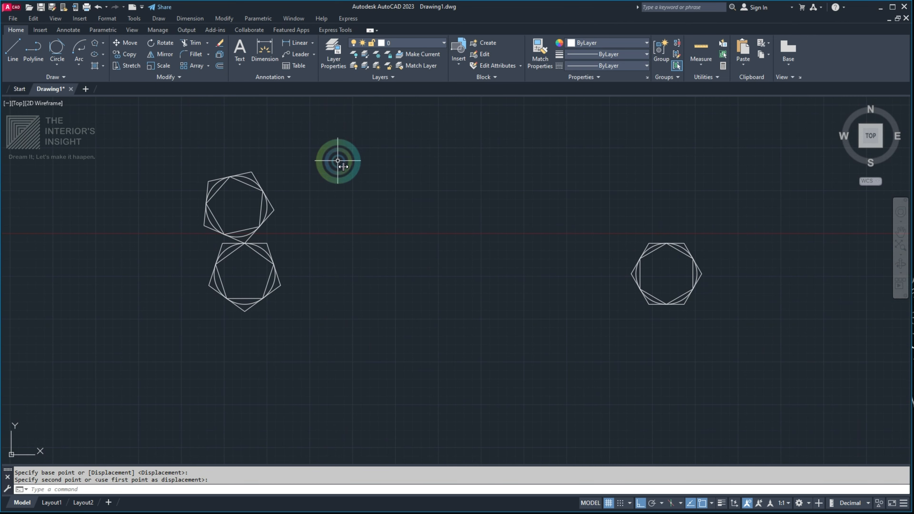
pyautogui.click(217, 365)
pyautogui.write('c')
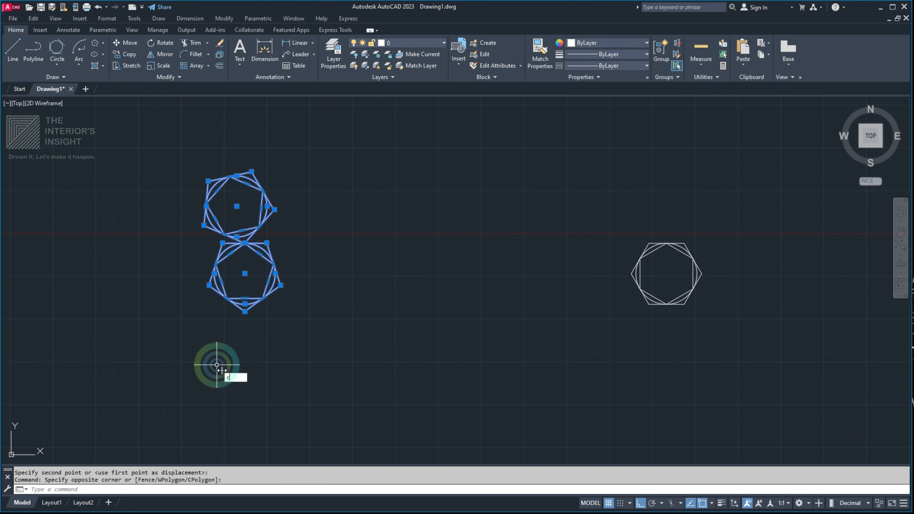
pyautogui.write('o')
pyautogui.press('Return')
pyautogui.click(208, 285)
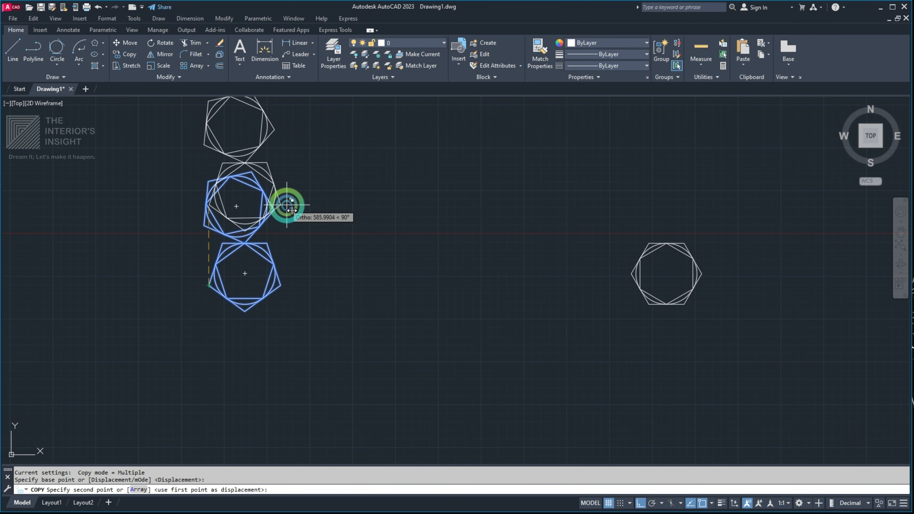
pyautogui.click(274, 209)
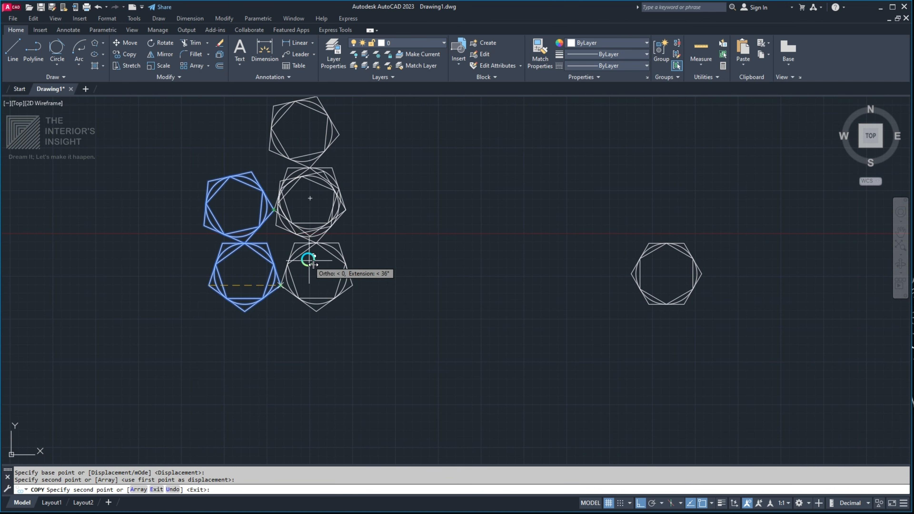
pyautogui.moveTo(309, 260); pyautogui.dragTo(409, 283, button='middle')
pyautogui.press('Return')
# - Move the copied pentagon pair down so its rotated figure's upper-left corner meets the first rotated figure's right vertex
pyautogui.moveTo(463, 200); pyautogui.dragTo(382, 261, button='middle')
pyautogui.click(392, 156)
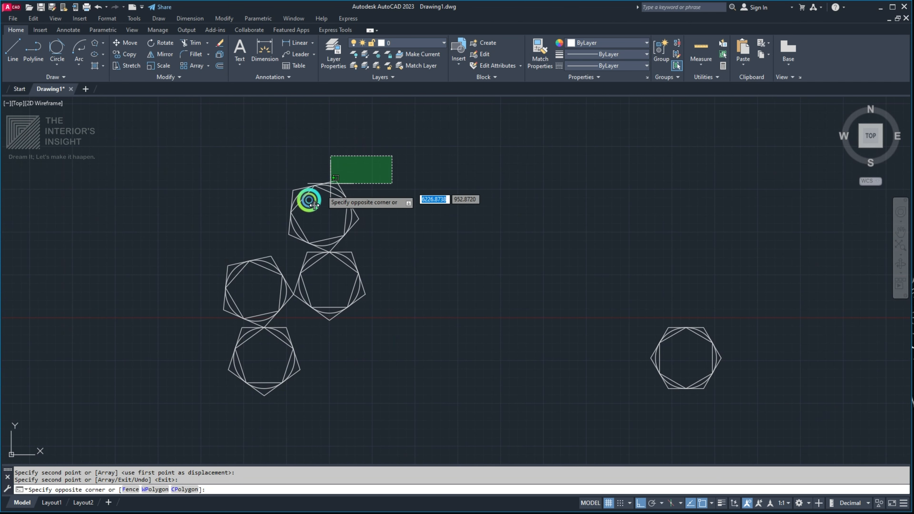
pyautogui.click(303, 324)
pyautogui.moveTo(372, 308); pyautogui.dragTo(395, 289, button='middle')
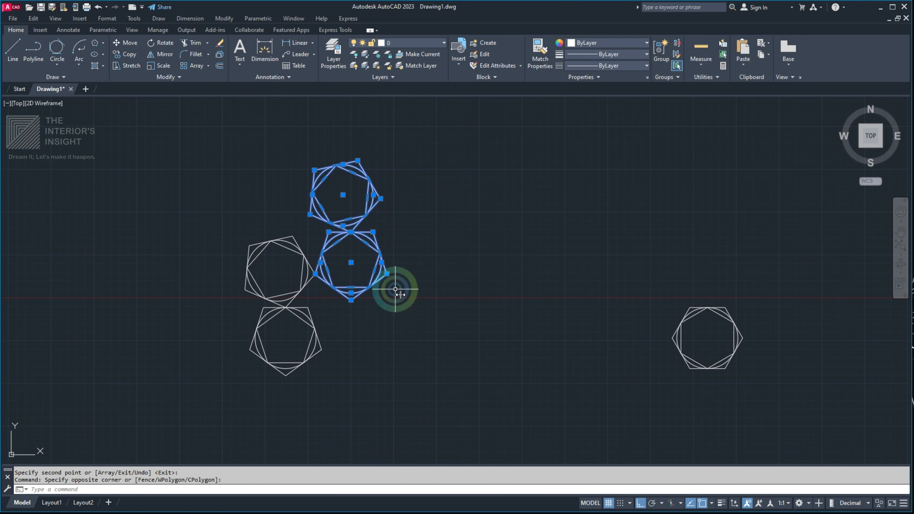
pyautogui.press('Return')
pyautogui.click(314, 170)
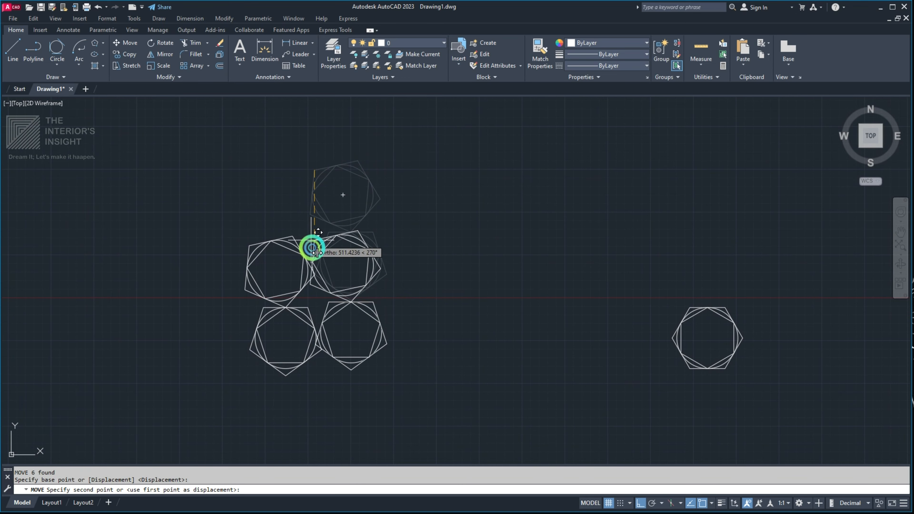
pyautogui.click(315, 275)
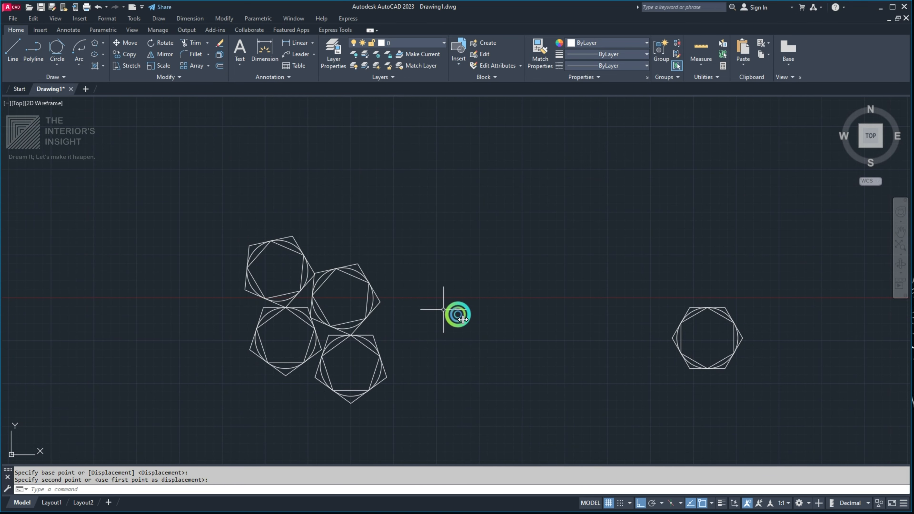
# - Shift the right-hand pentagon pair slightly so its upper-left corner lands exactly on the neighbouring rotated figure's right vertex
pyautogui.moveTo(338, 307)
pyautogui.mouseDown(button='middle')
pyautogui.moveTo(271, 283)
pyautogui.moveTo(309, 248)
pyautogui.mouseUp(button='middle')
pyautogui.scroll(6, 268, 277)
pyautogui.scroll(-4, 309, 248)
pyautogui.click(483, 226)
pyautogui.click(319, 402)
pyautogui.moveTo(399, 335); pyautogui.dragTo(434, 333, button='middle')
pyautogui.write('m')
pyautogui.press('Return')
pyautogui.scroll(6, 326, 207)
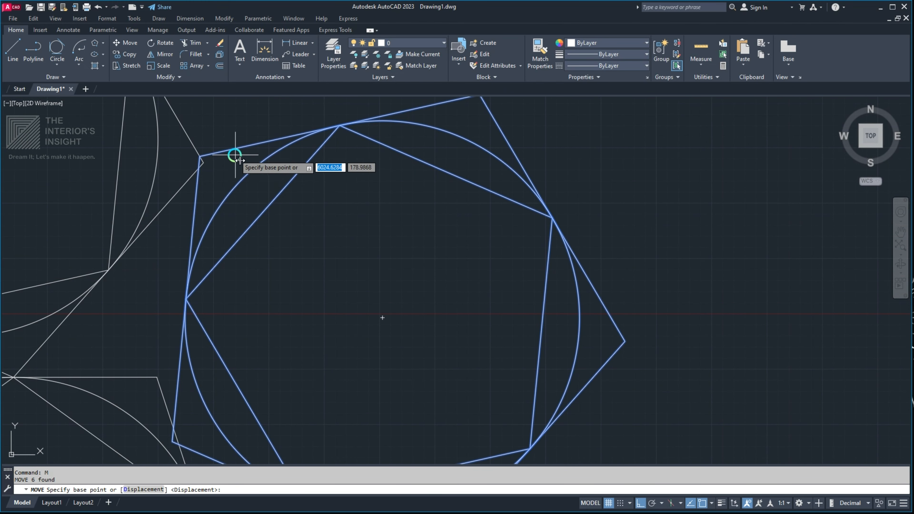
pyautogui.click(200, 157)
pyautogui.click(204, 163)
# - Compare the pentagon arrangement with the triangular pattern and the grid of squares across the whole drawing
pyautogui.scroll(-10, 221, 173)
pyautogui.moveTo(303, 242)
pyautogui.mouseDown(button='middle')
pyautogui.moveTo(360, 237)
pyautogui.moveTo(364, 245)
pyautogui.moveTo(433, 196)
pyautogui.moveTo(406, 158)
pyautogui.mouseUp(button='middle')
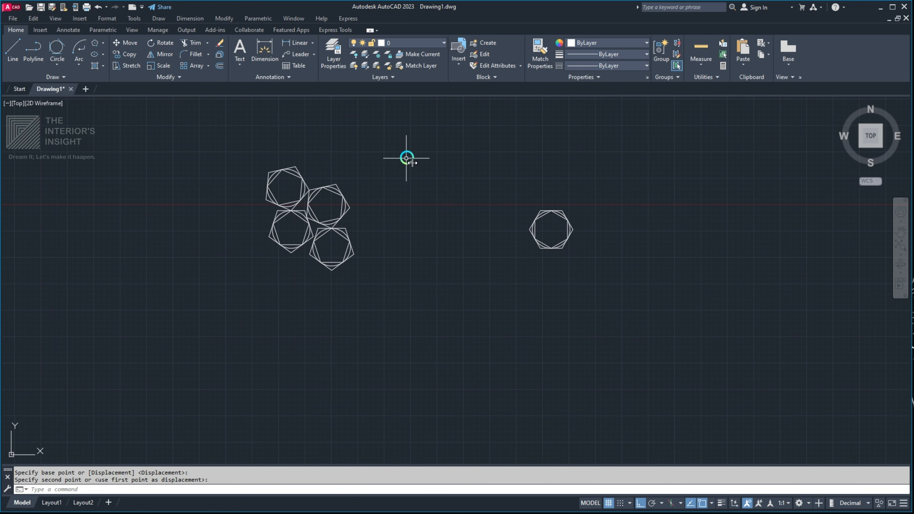
pyautogui.scroll(-4, 570, 182)
pyautogui.moveTo(569, 190); pyautogui.dragTo(575, 260, button='middle')
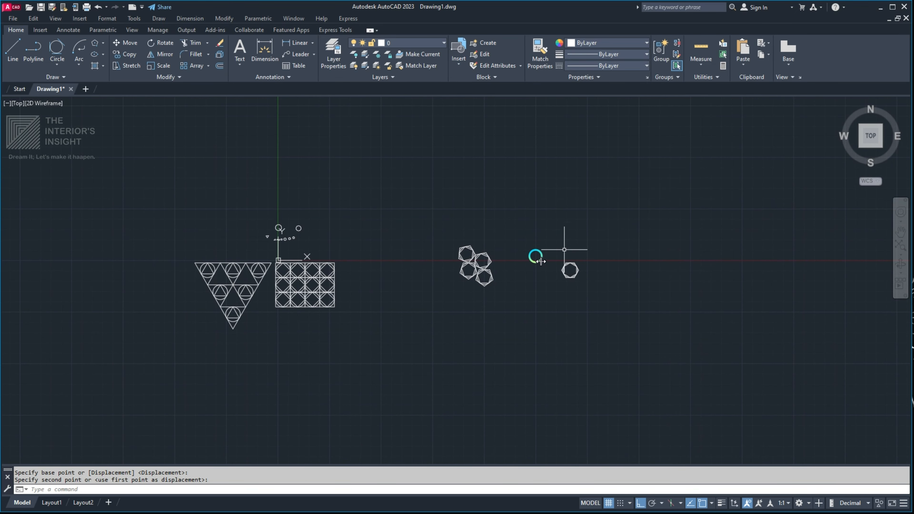
pyautogui.moveTo(331, 258); pyautogui.dragTo(389, 250, button='middle')
pyautogui.scroll(4, 284, 256)
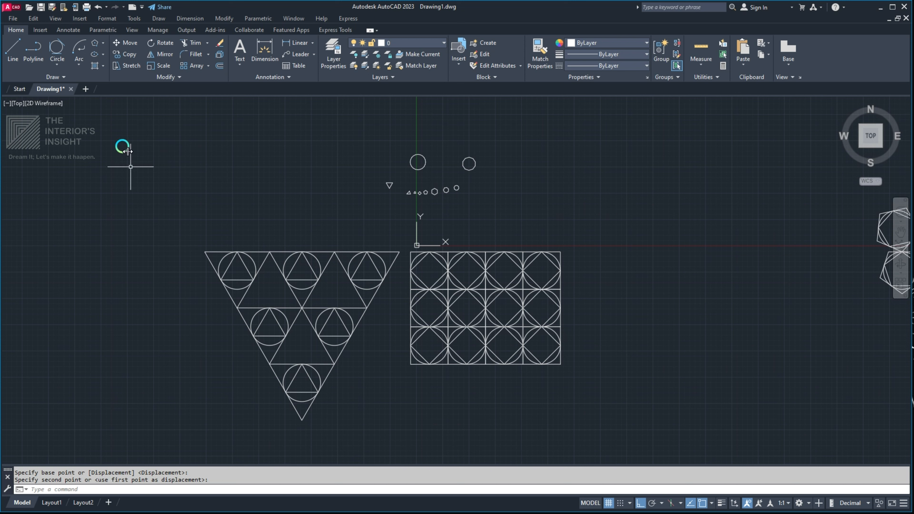